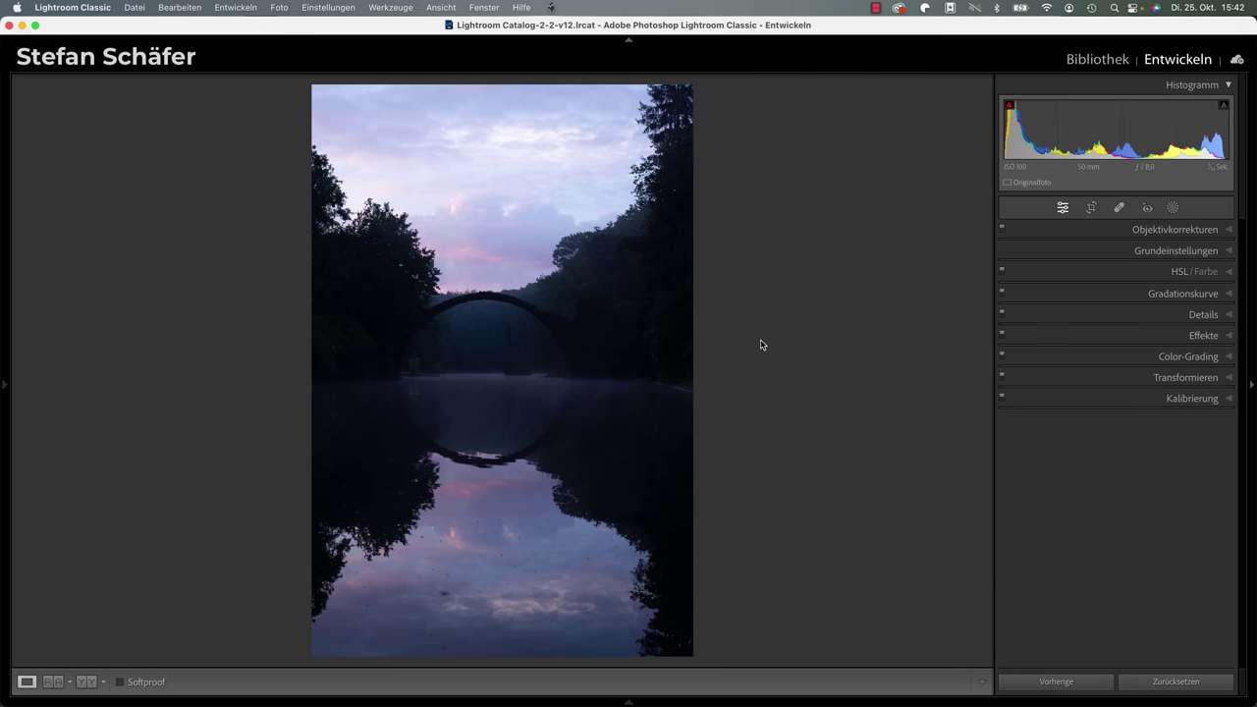
key("i")
key("i")
key("i")
key("i")
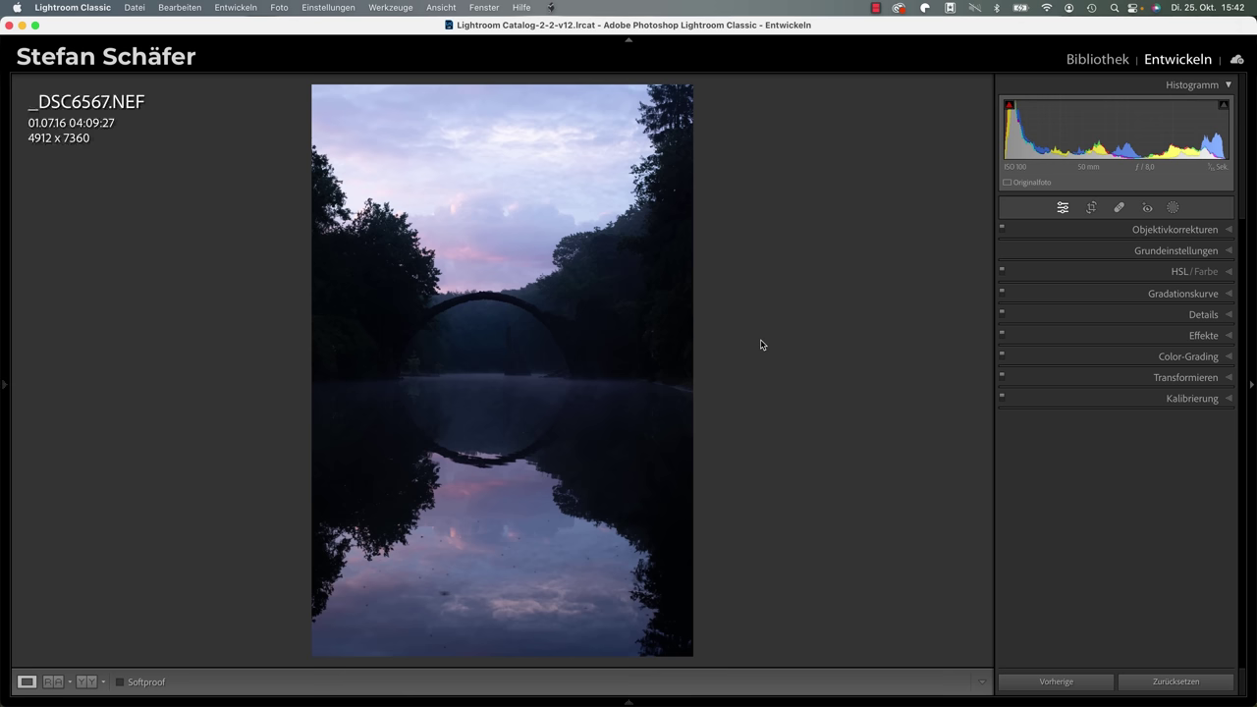
key("i")
key("i")
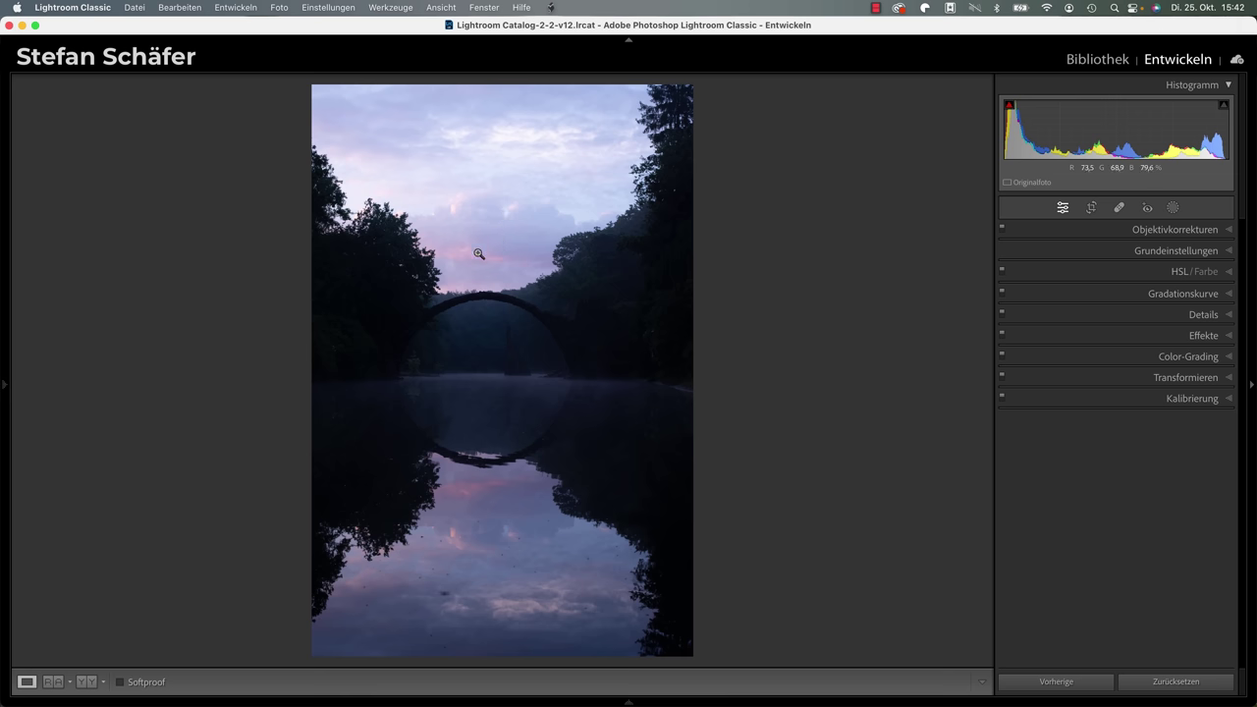
left_click(407, 310)
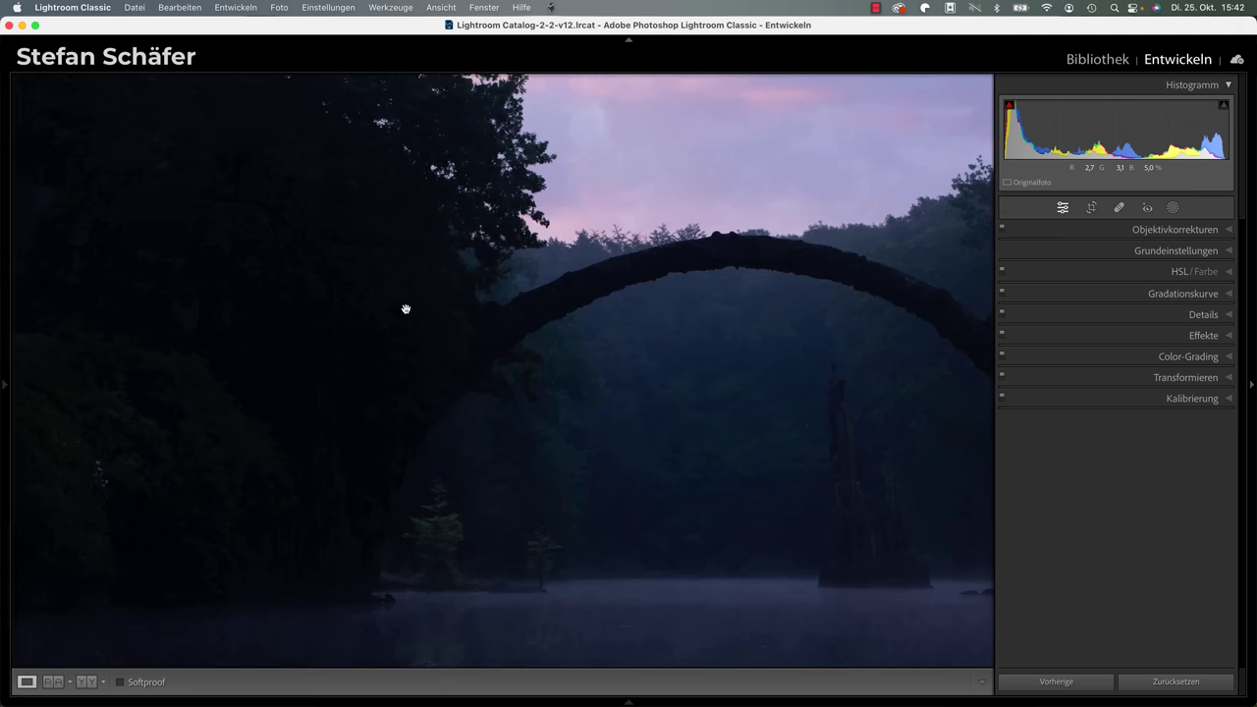
left_click(527, 305)
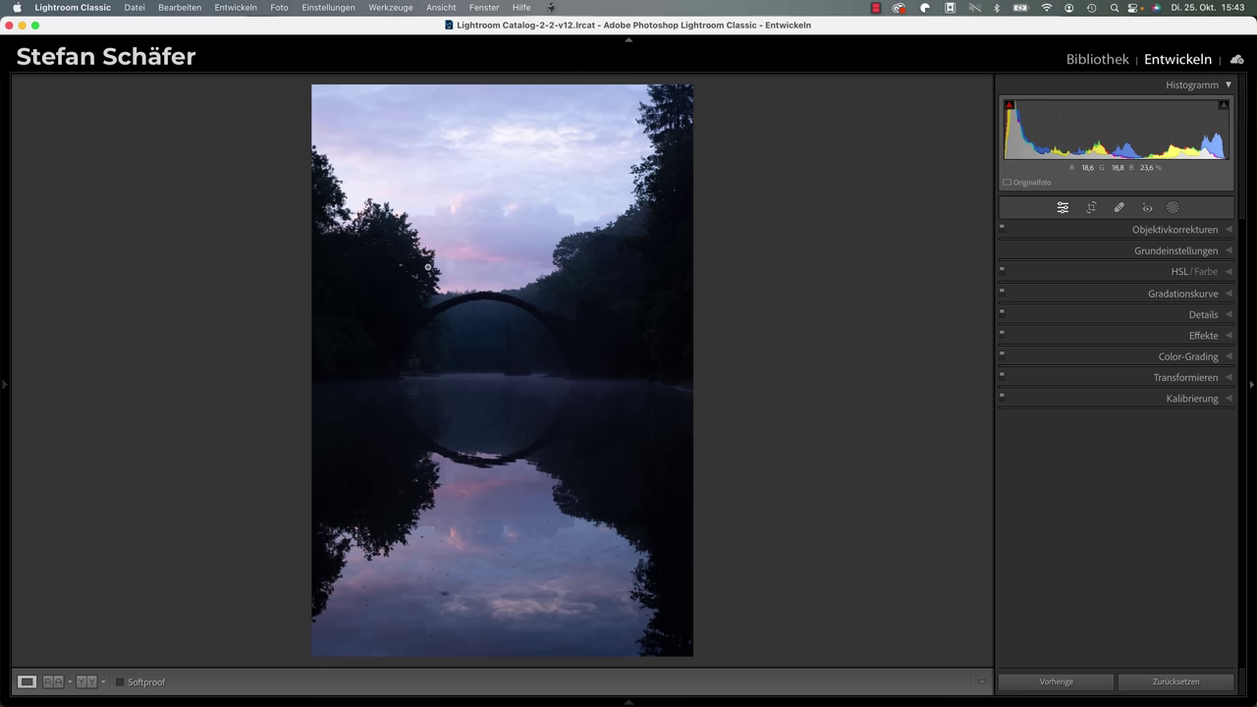
left_click(443, 269)
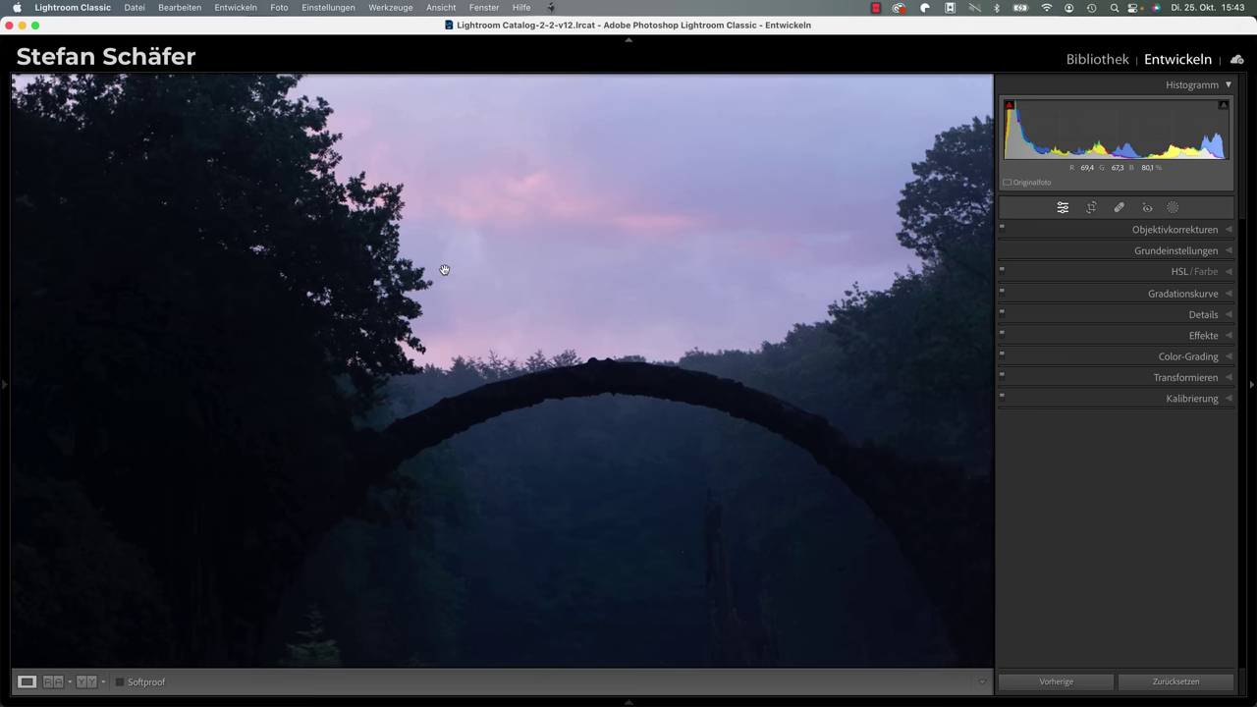
left_click(442, 288)
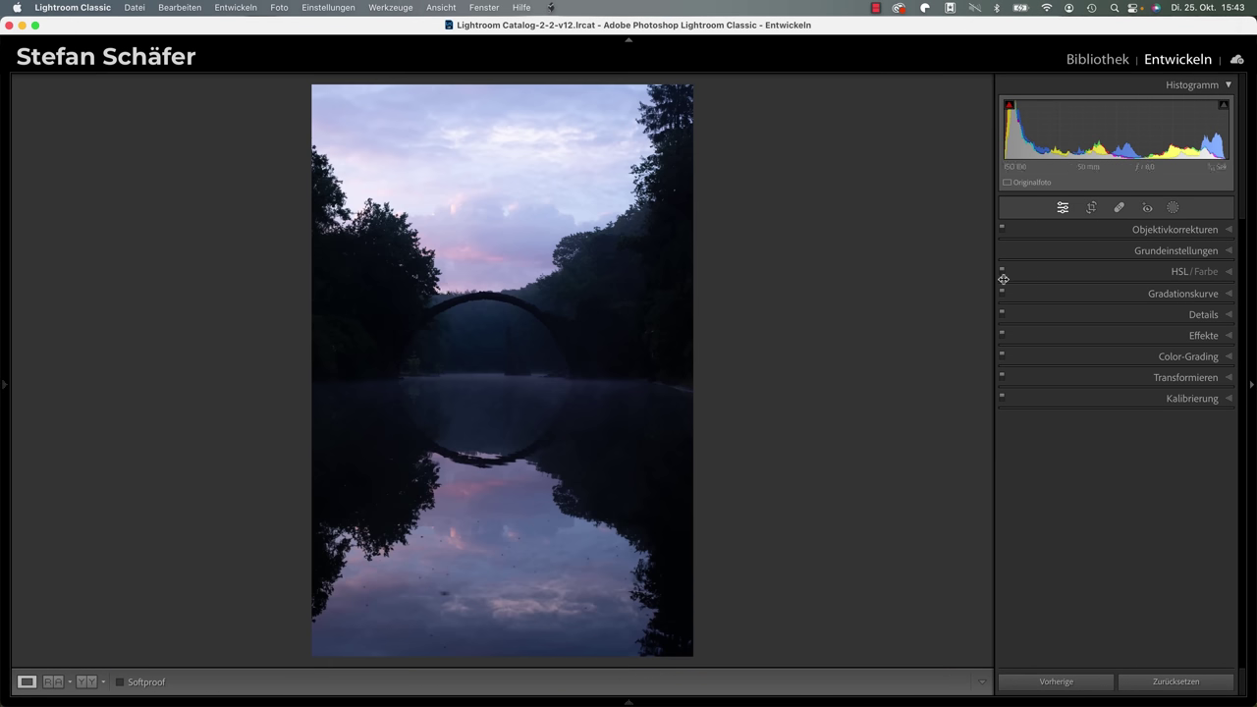
Step: Enable AF-S NIKKOR 50mm f/1.8G profile corrections and chromatic aberration removal
left_click(1163, 232)
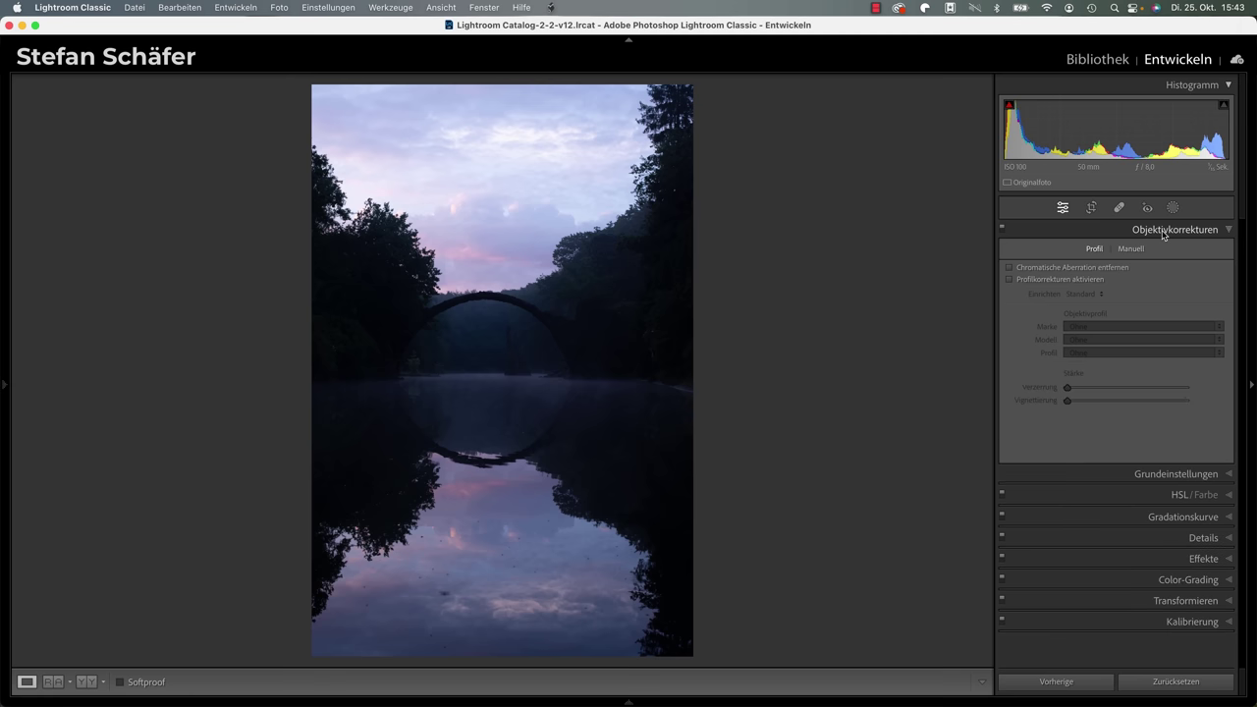
left_click(1038, 280)
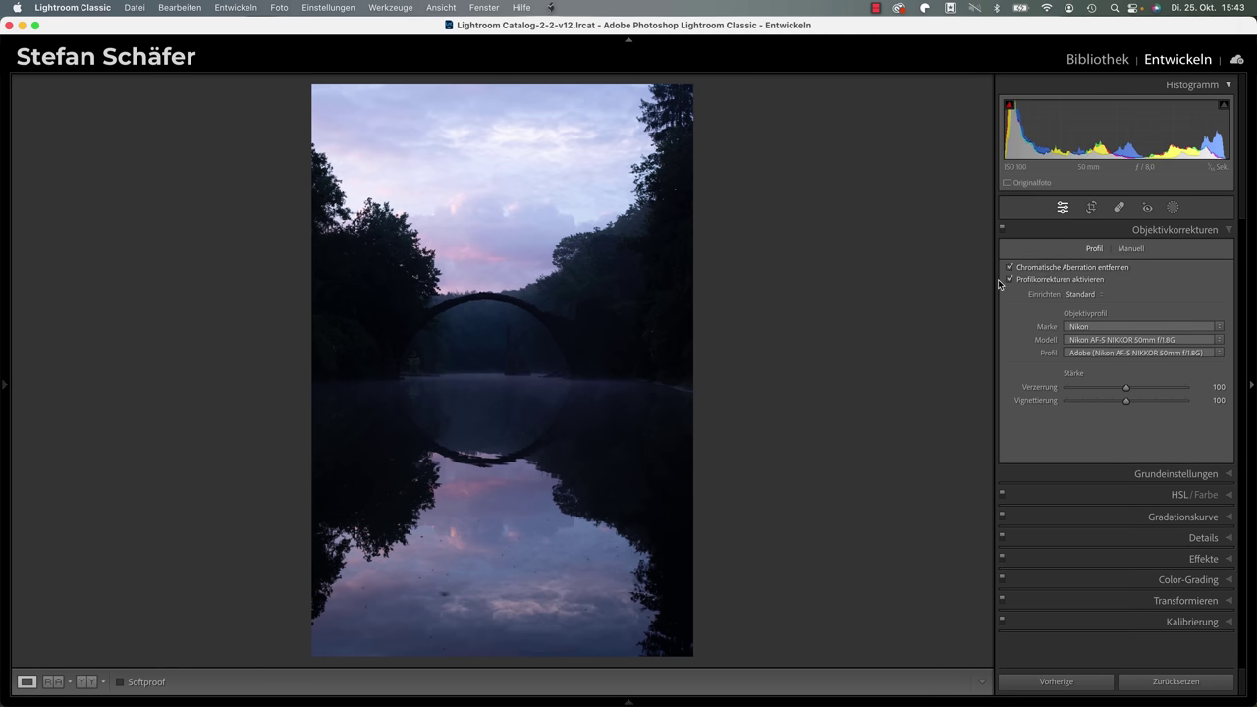
left_click(1001, 229)
left_click(1126, 232)
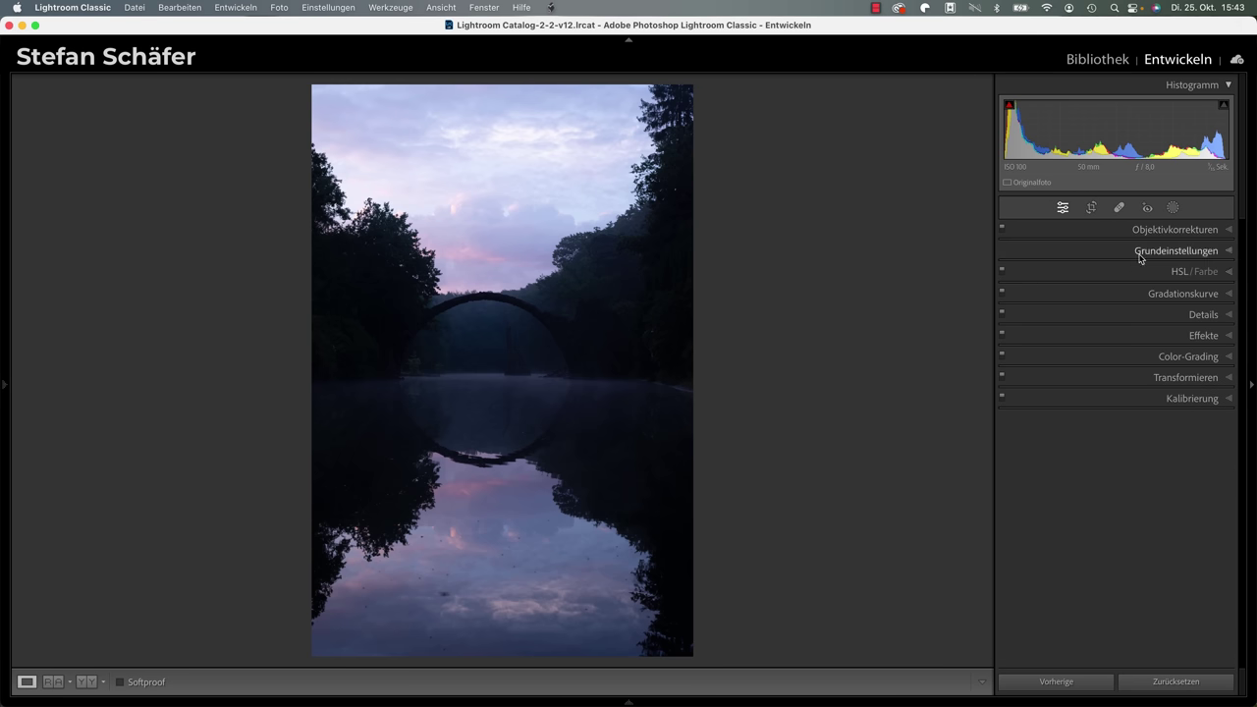
left_click(1141, 254)
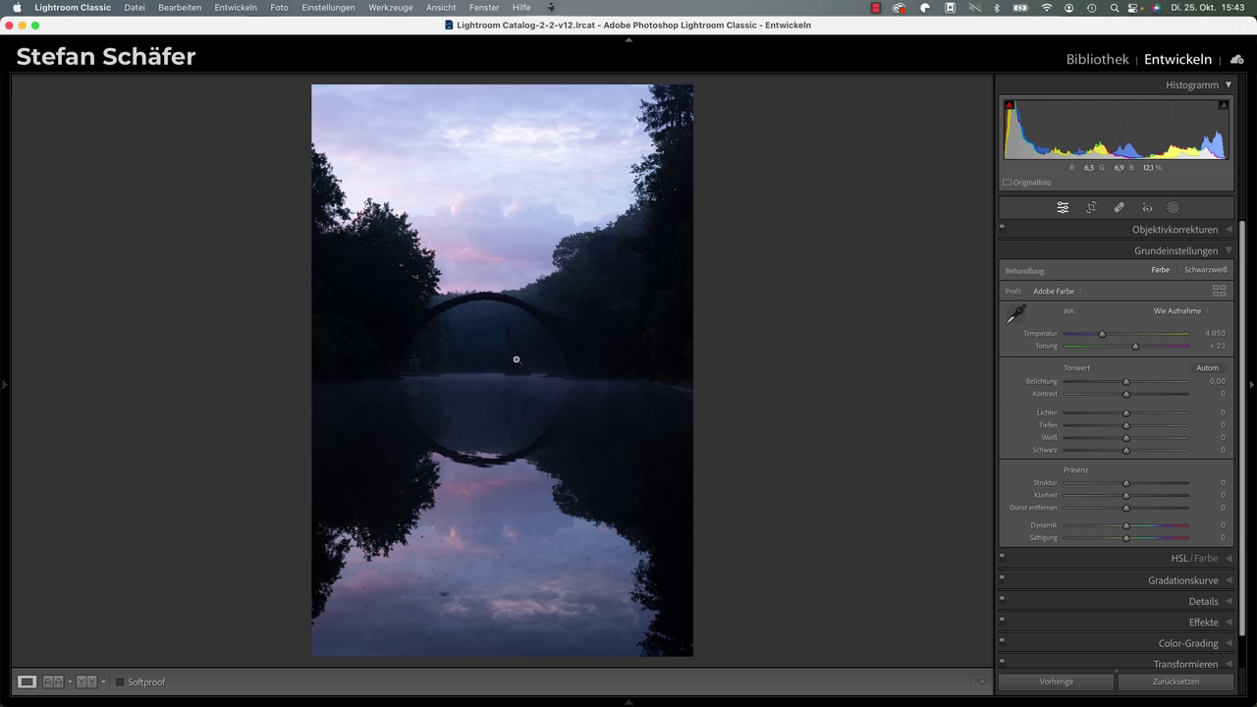
Step: Set white balance to Automatisch, giving Temperature 7.500 and Tint 0
left_click(1171, 313)
left_click(1166, 323)
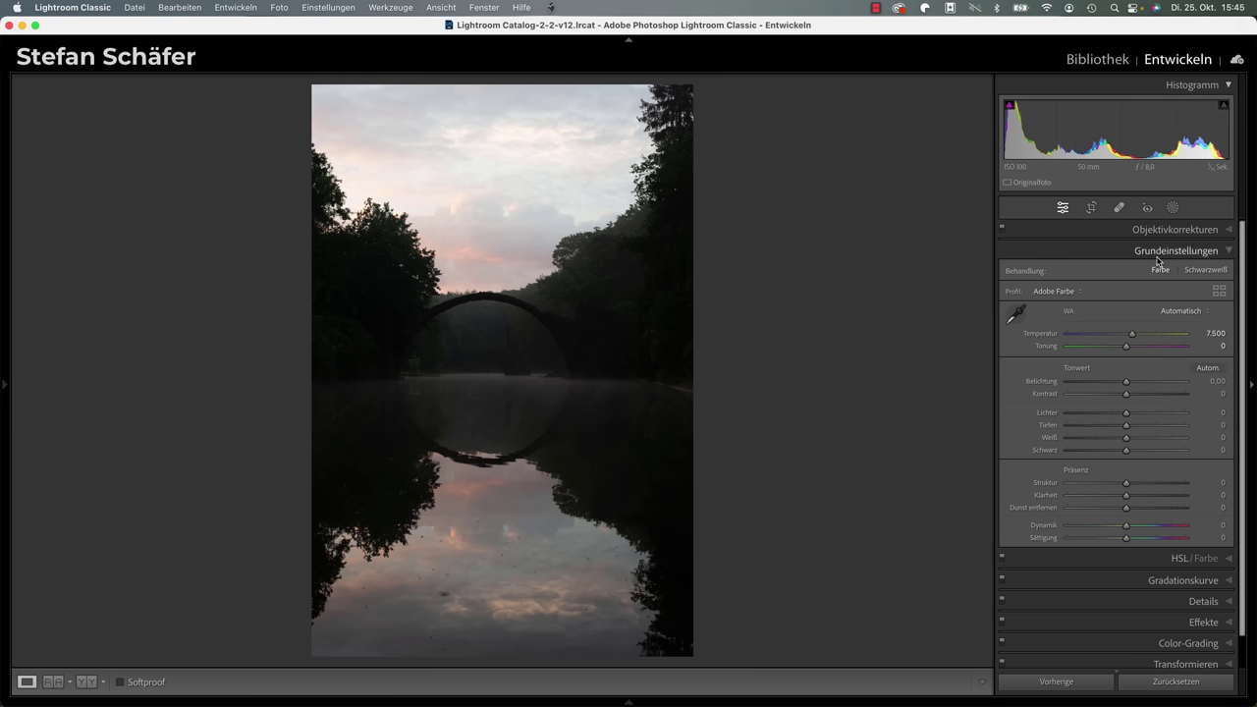
left_click(1173, 208)
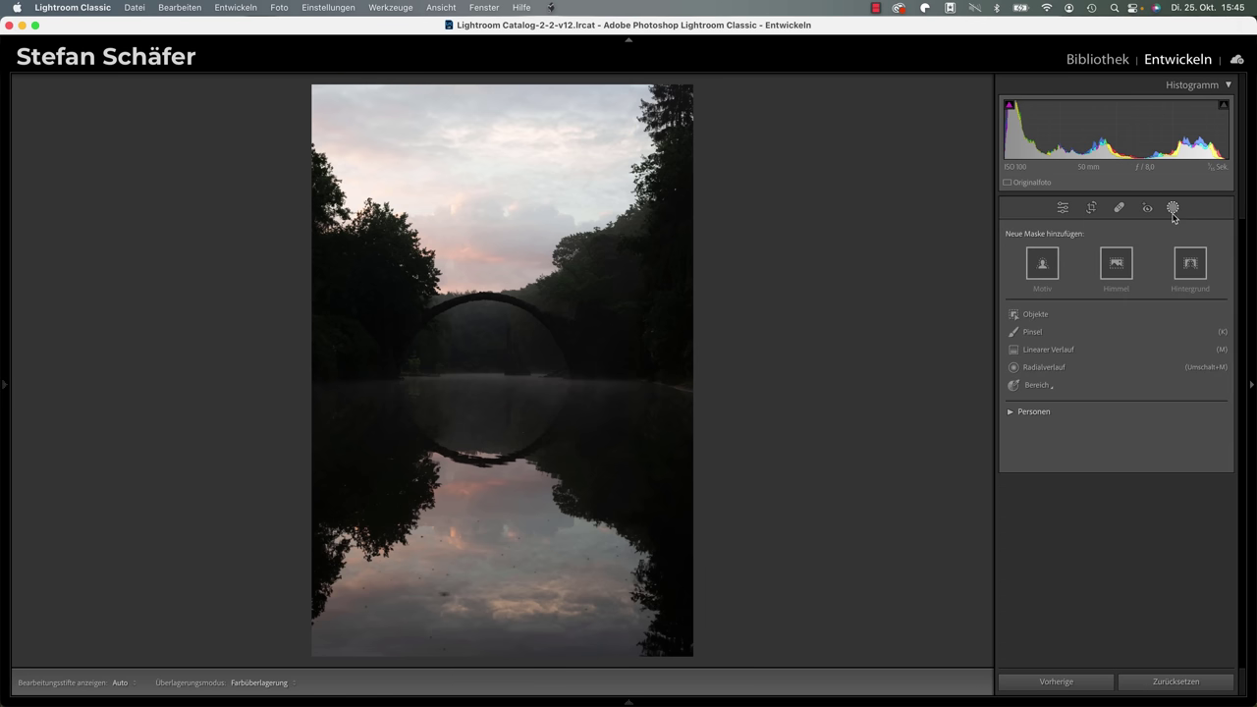
Step: Add a Himmel sky mask and lower its exposure to -0,60
left_click(1115, 271)
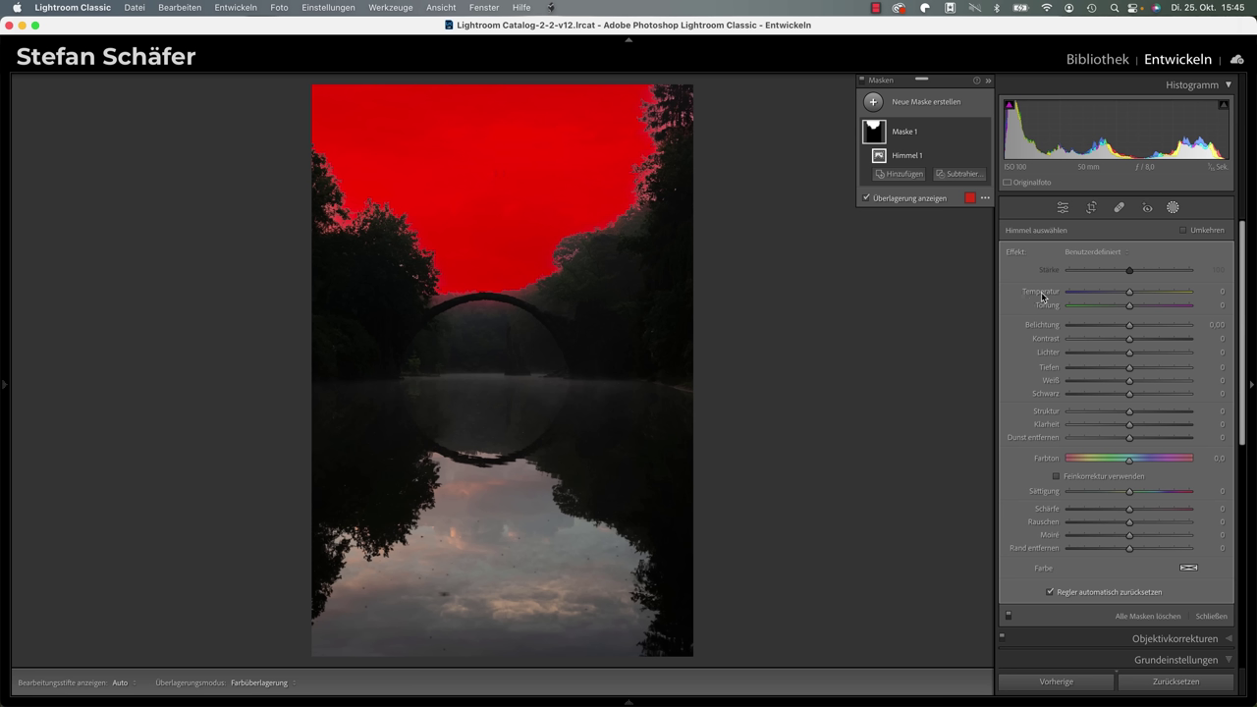
left_click_drag(1120, 332, 1121, 329)
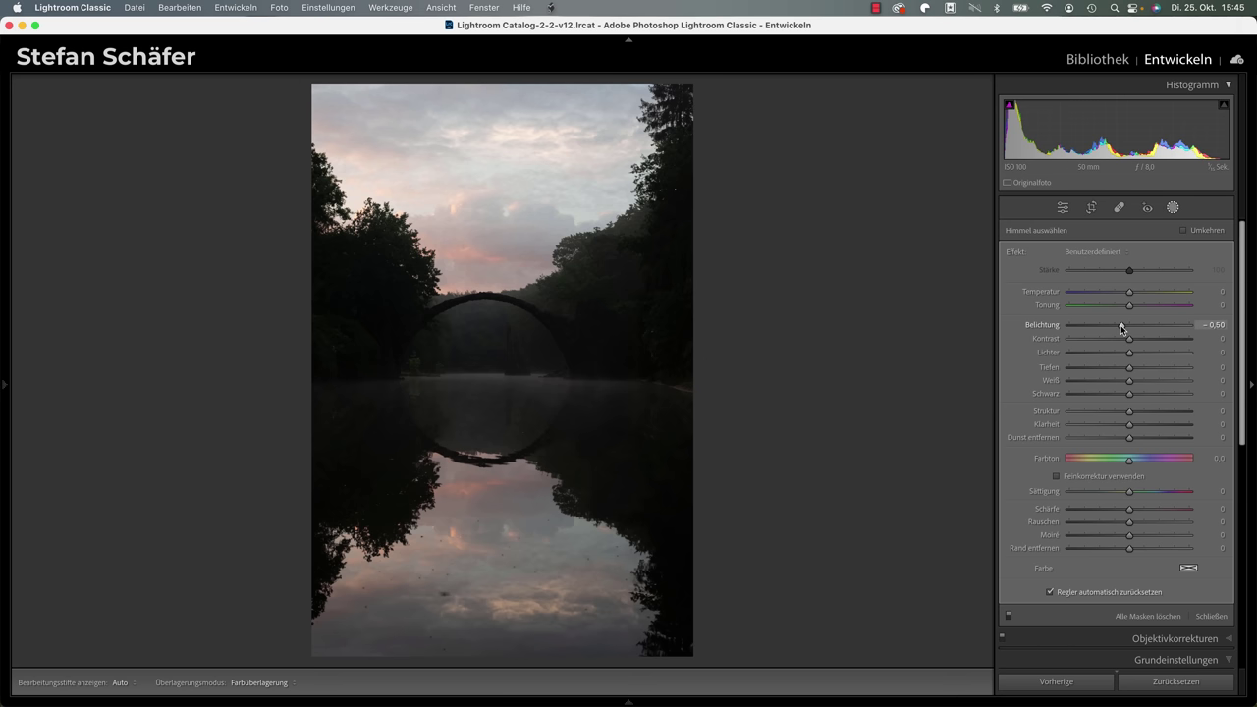
left_click_drag(1122, 330, 1120, 329)
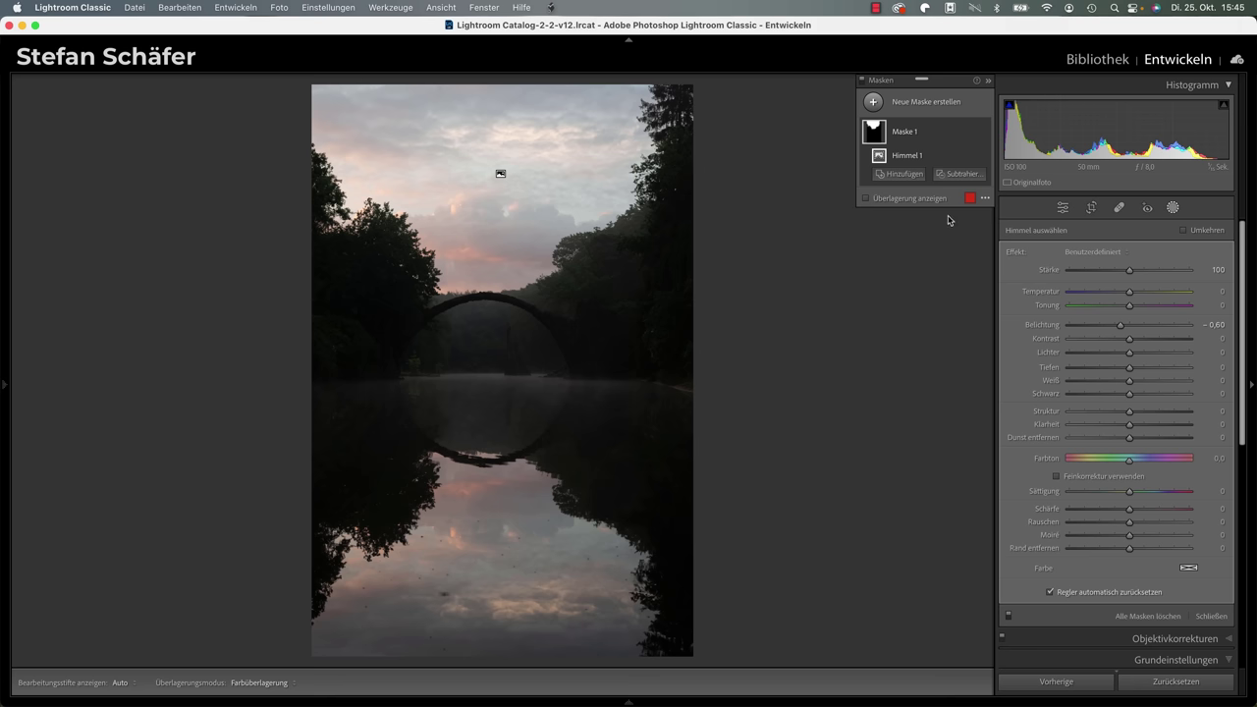
left_click(928, 103)
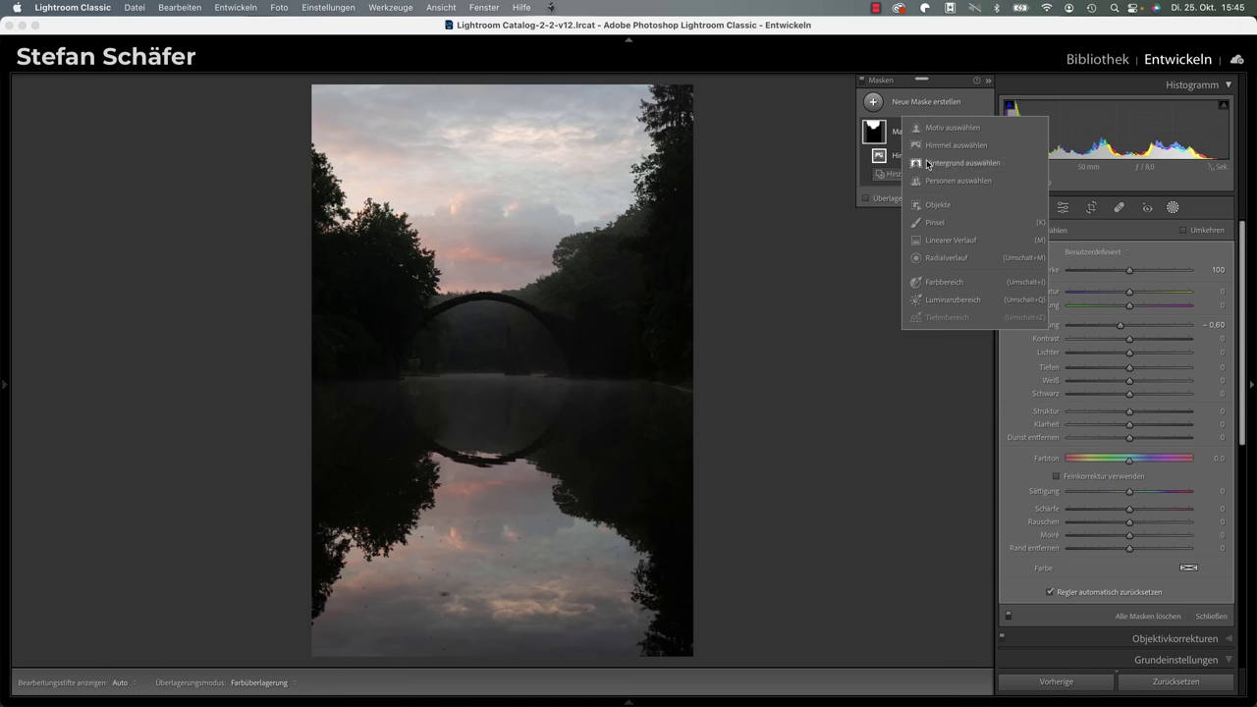
Step: Create a second sky selection mask, Maske 2, ready to intersect
left_click(960, 147)
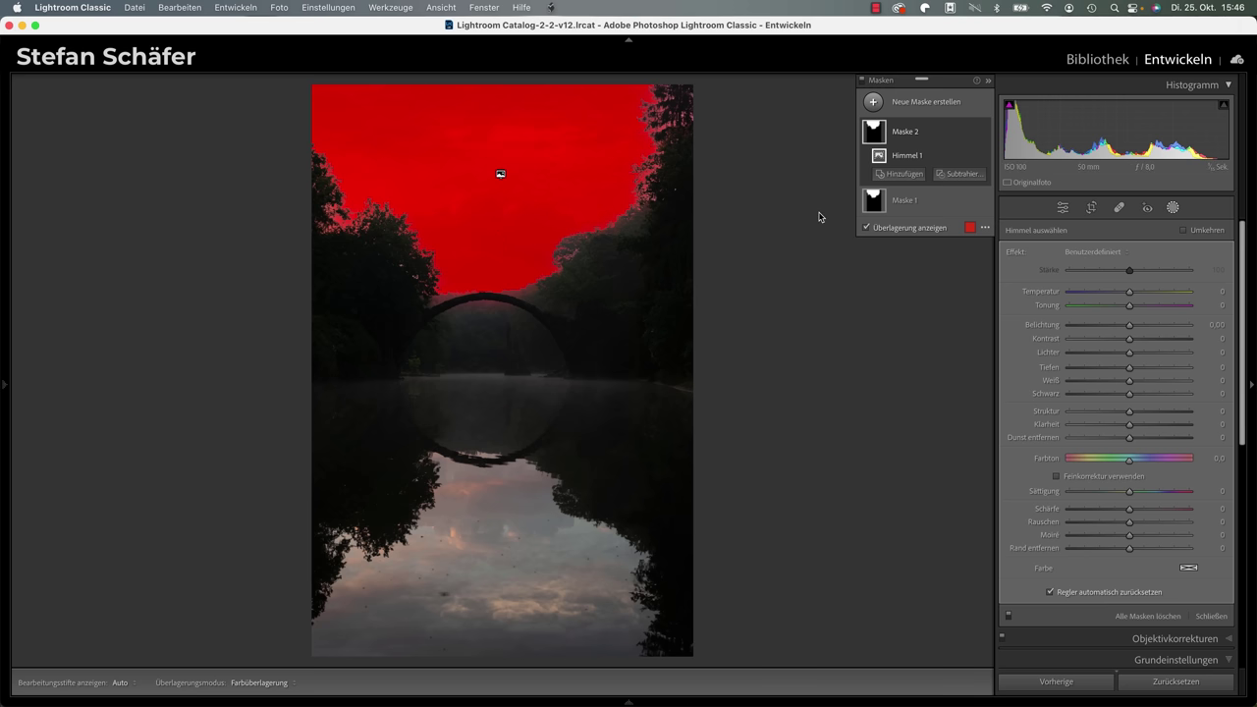
mouse_move(904, 200)
key("alt")
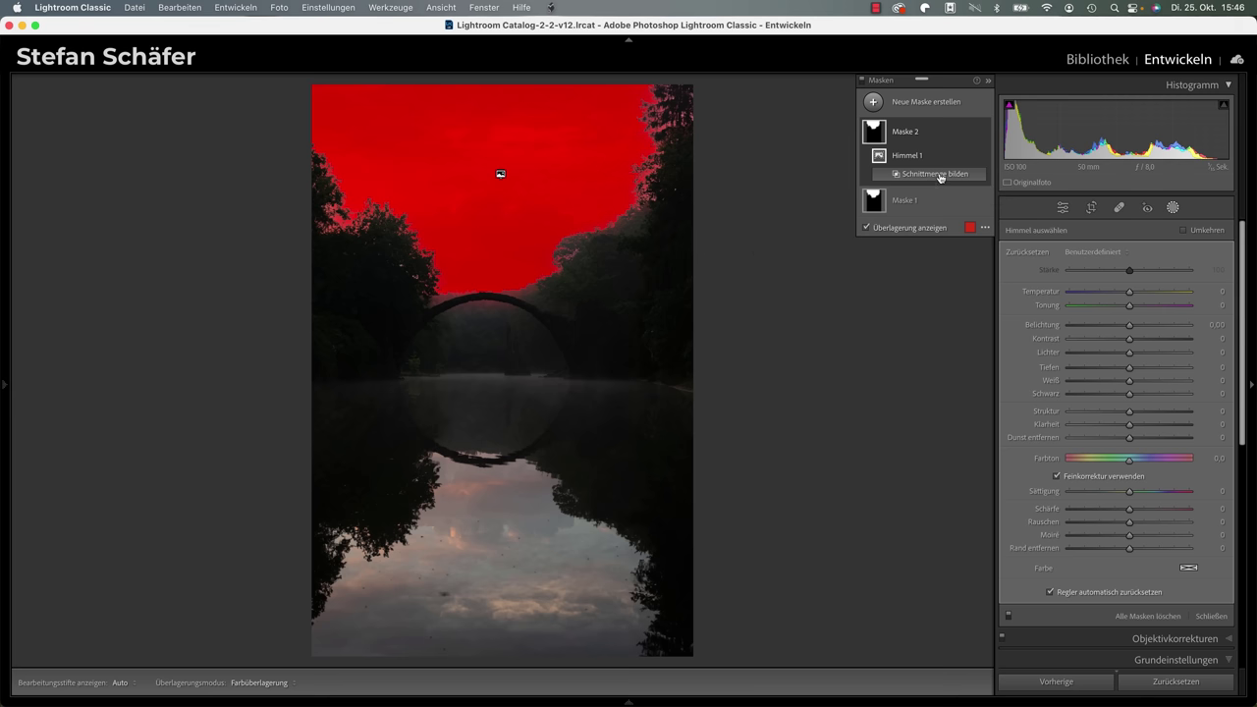
left_click(941, 176)
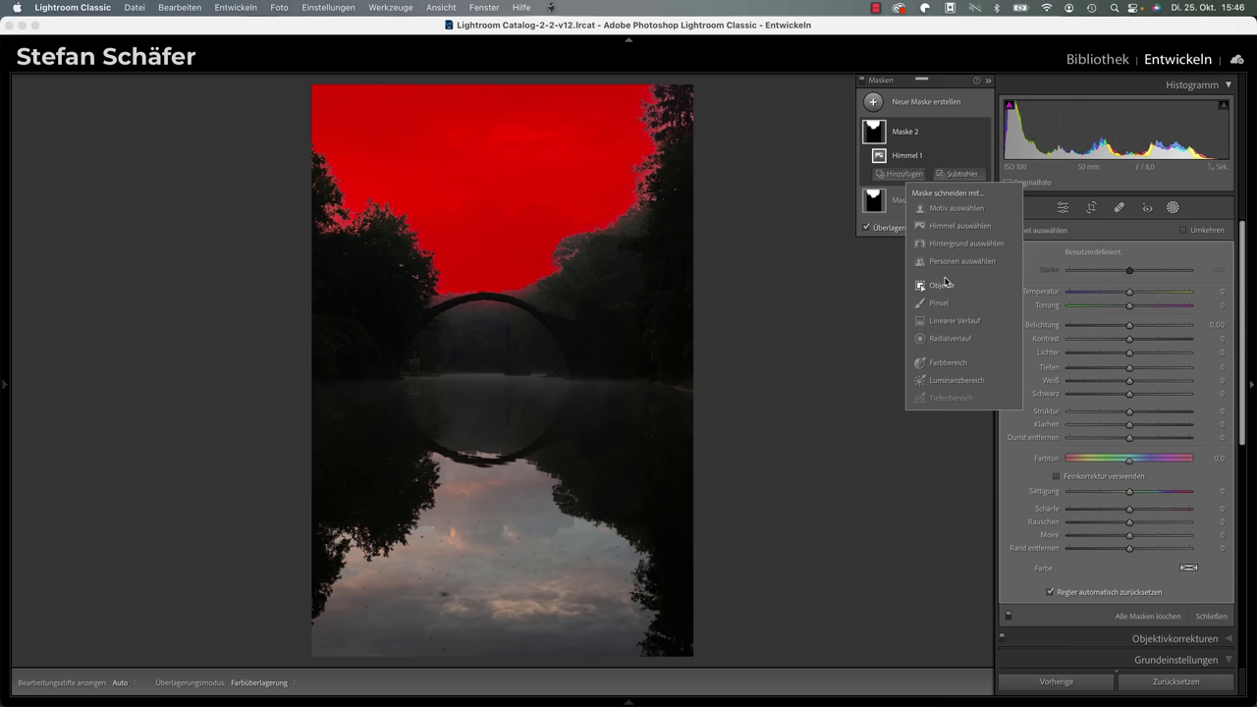
Step: Intersect Maske 2 with a linear gradient from the top to the bridge, exposure -0,80
left_click(949, 321)
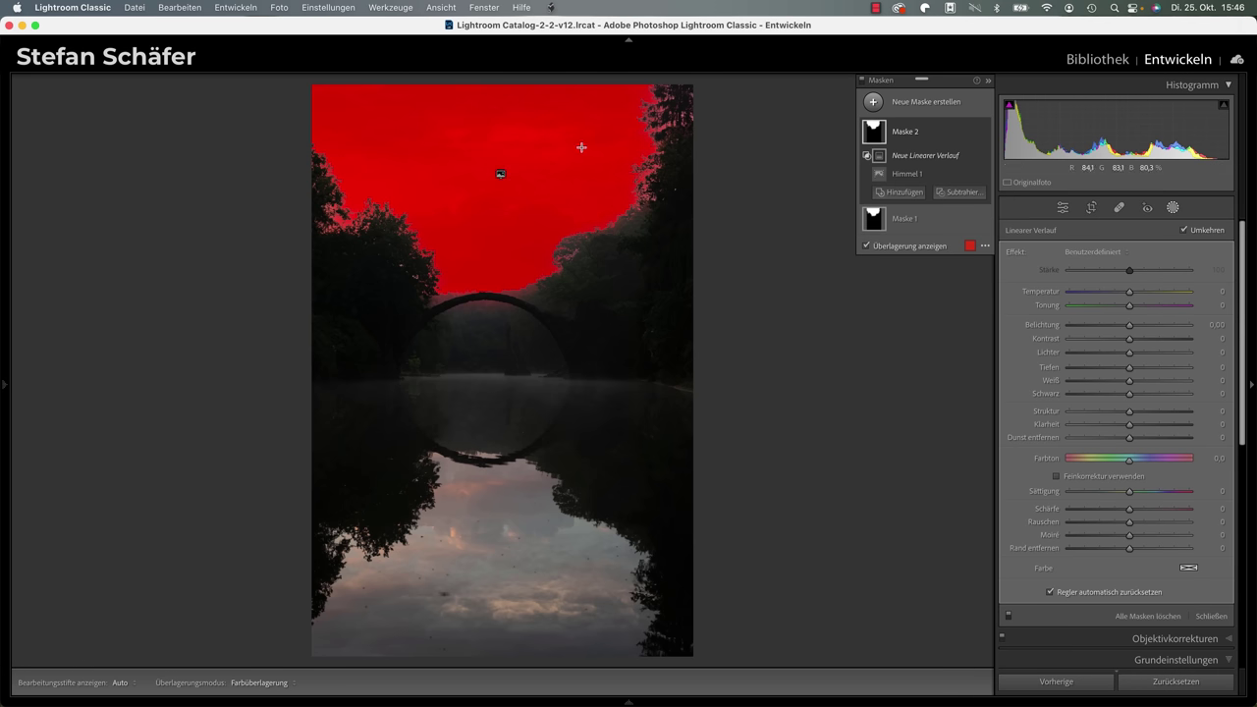
left_click_drag(492, 104, 484, 289)
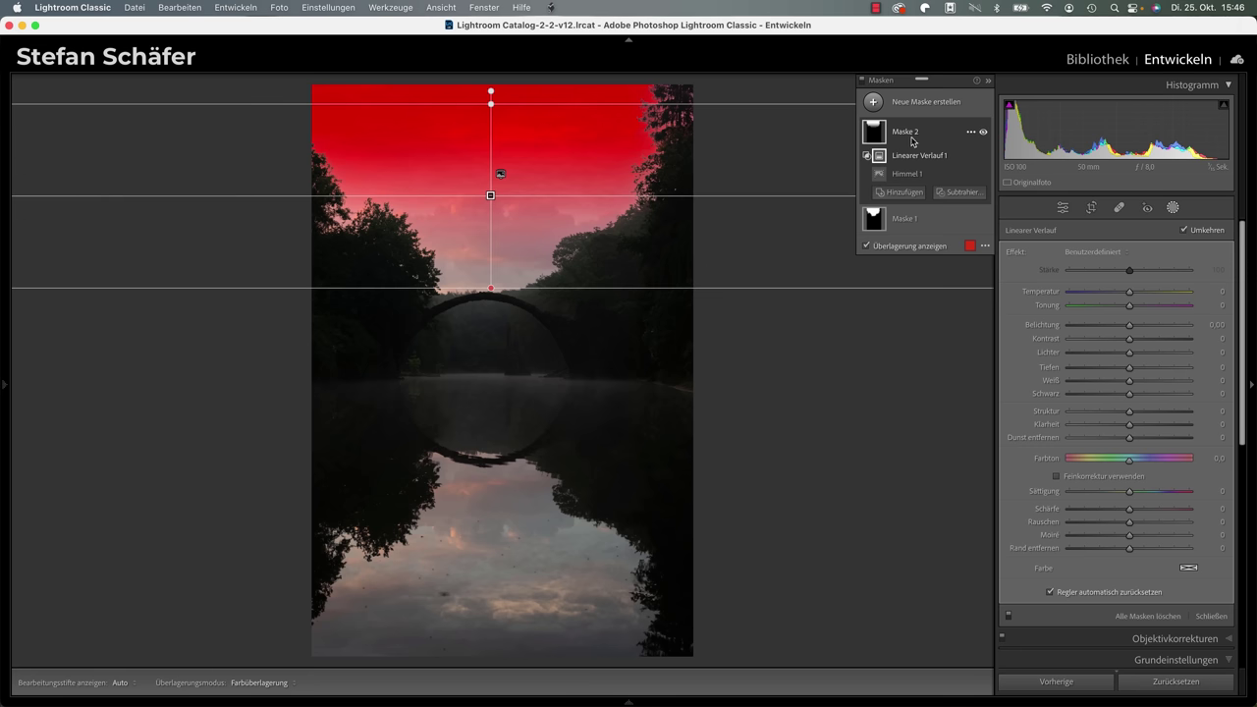
mouse_move(905, 132)
left_click_drag(1129, 327, 1115, 327)
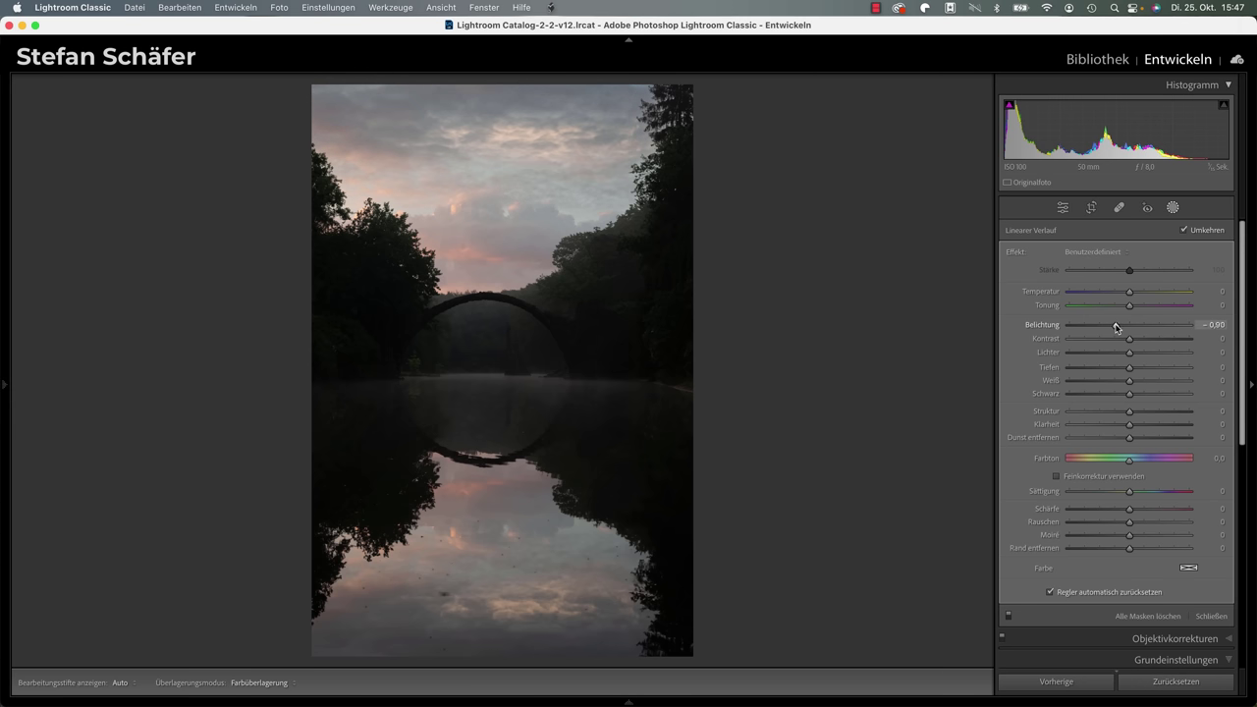
left_click_drag(1115, 327, 1117, 326)
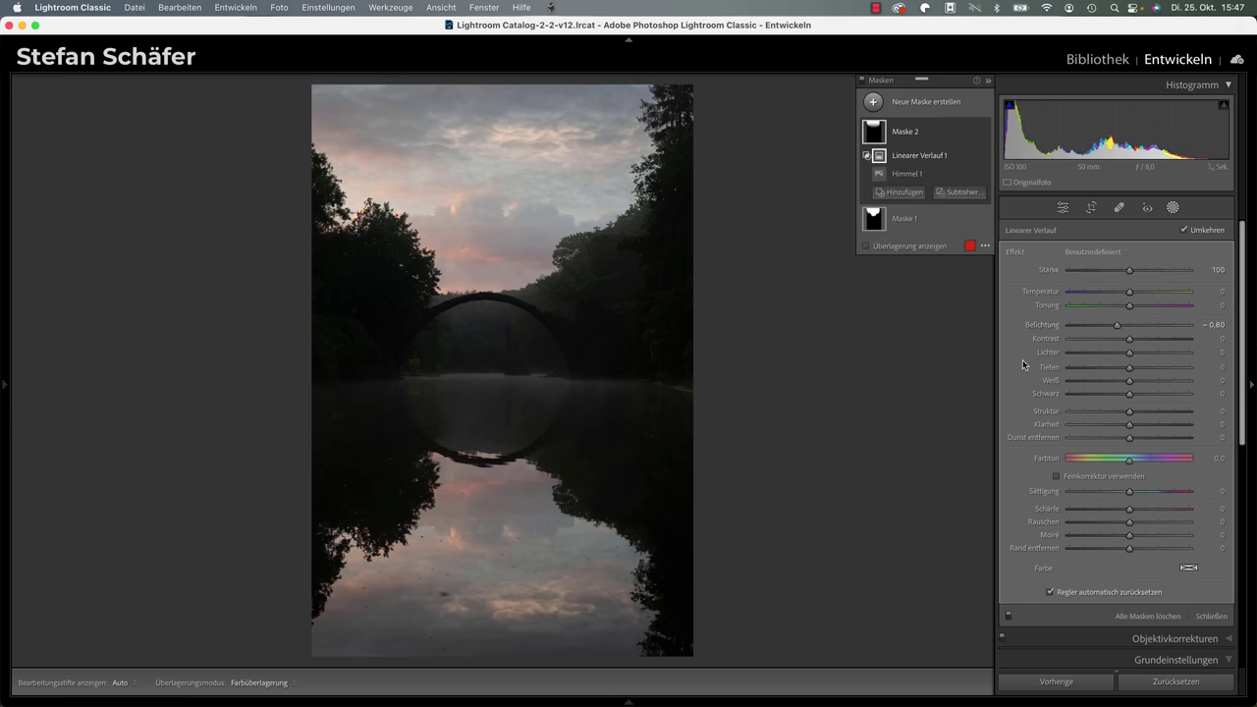
mouse_move(809, 300)
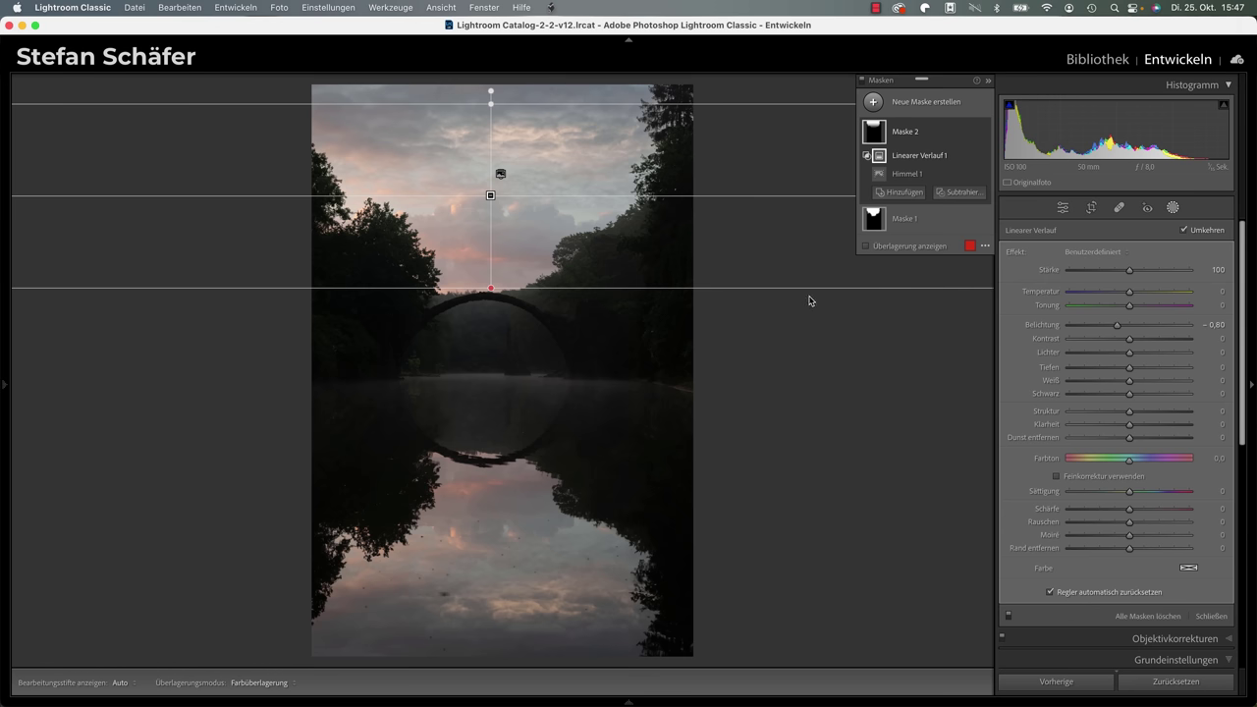
Step: Add Maske 3 as a lake-reflection linear gradient intersected with a Luminanzbereich
left_click(939, 103)
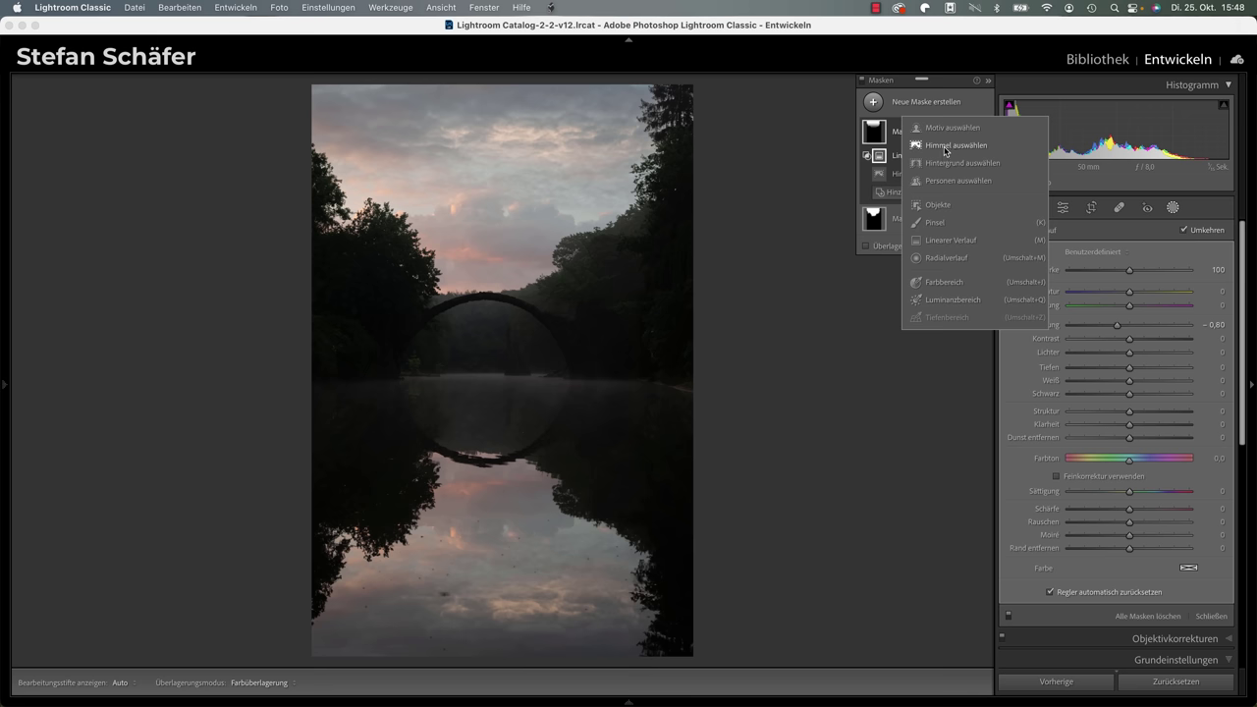
left_click(947, 241)
mouse_move(501, 174)
left_mouse_down()
mouse_move(529, 655)
mouse_move(527, 412)
left_mouse_up()
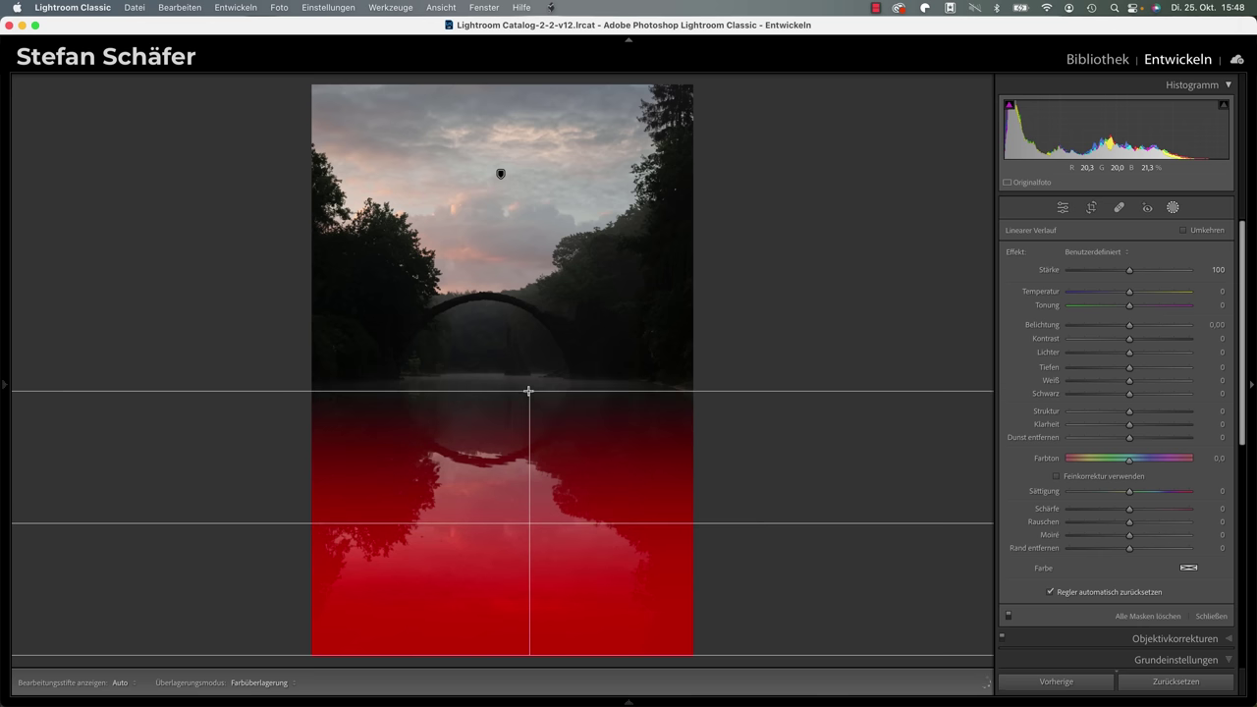
left_click_drag(528, 403, 529, 390)
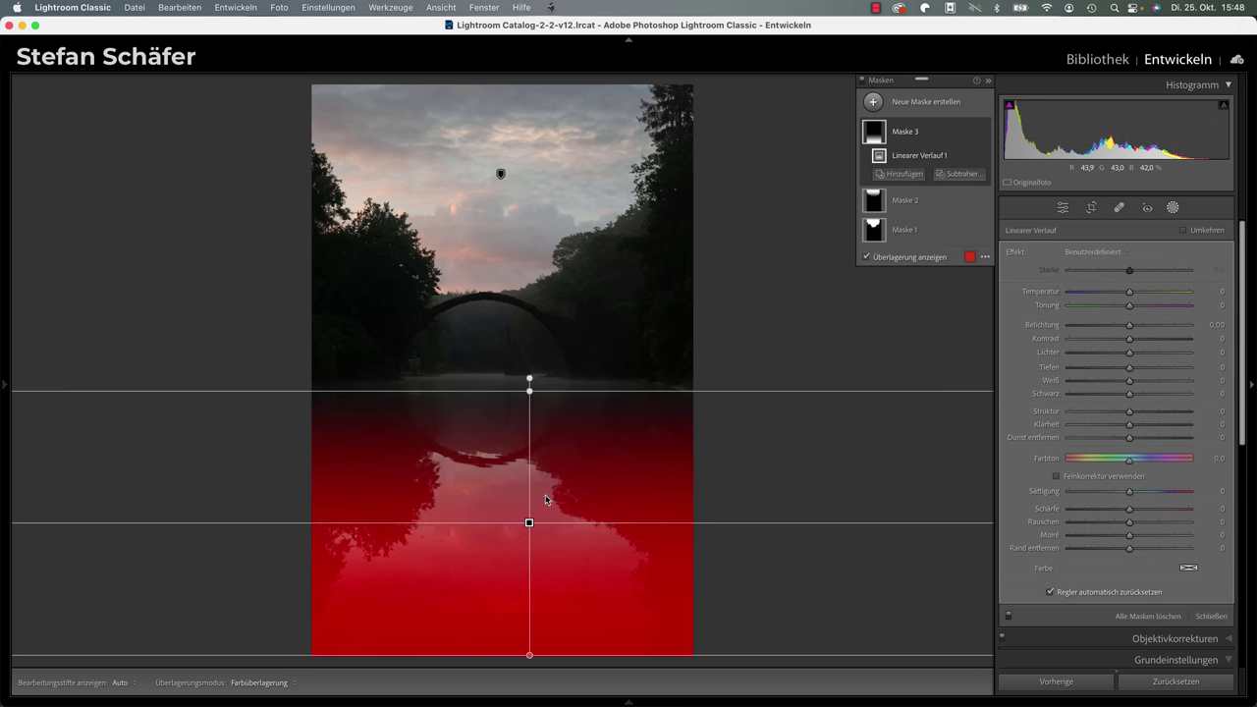
mouse_move(904, 200)
left_click(936, 179, "alt")
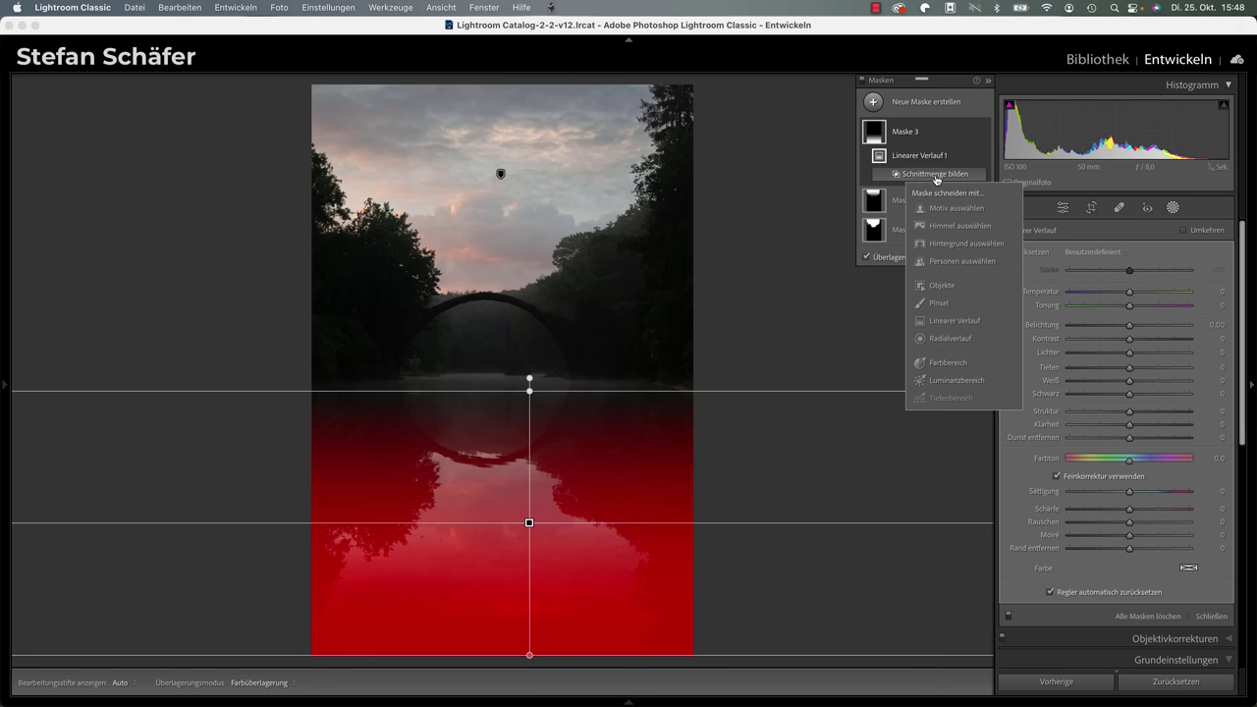
left_click(955, 381)
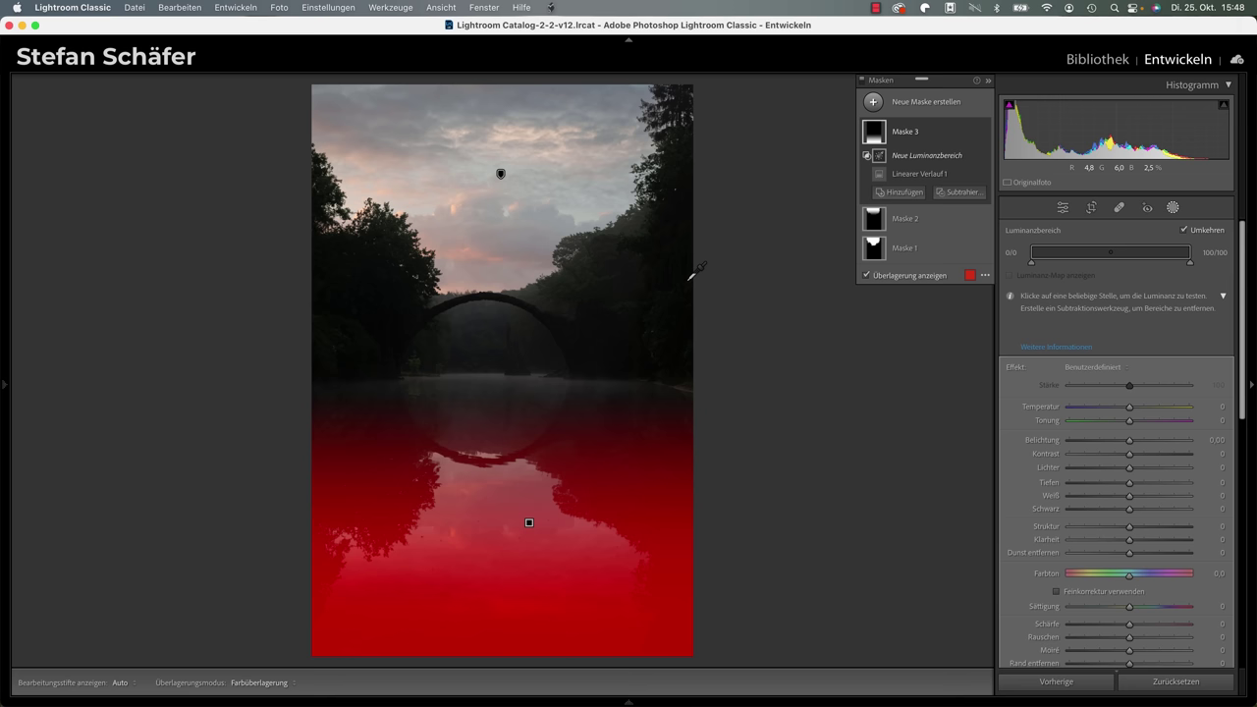
Step: Narrow Maske 3's luminance range to 43/68 and set its exposure to -0,30
left_click_drag(1029, 256, 1132, 255)
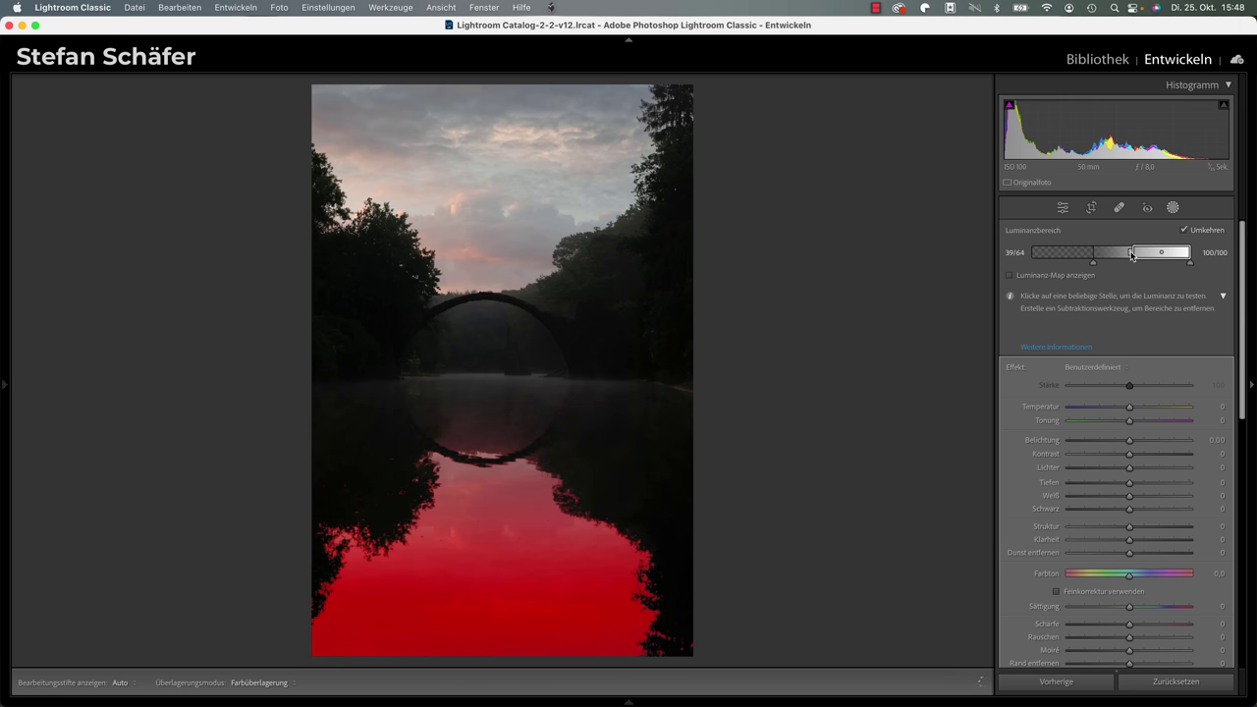
left_click_drag(1132, 255, 1137, 255)
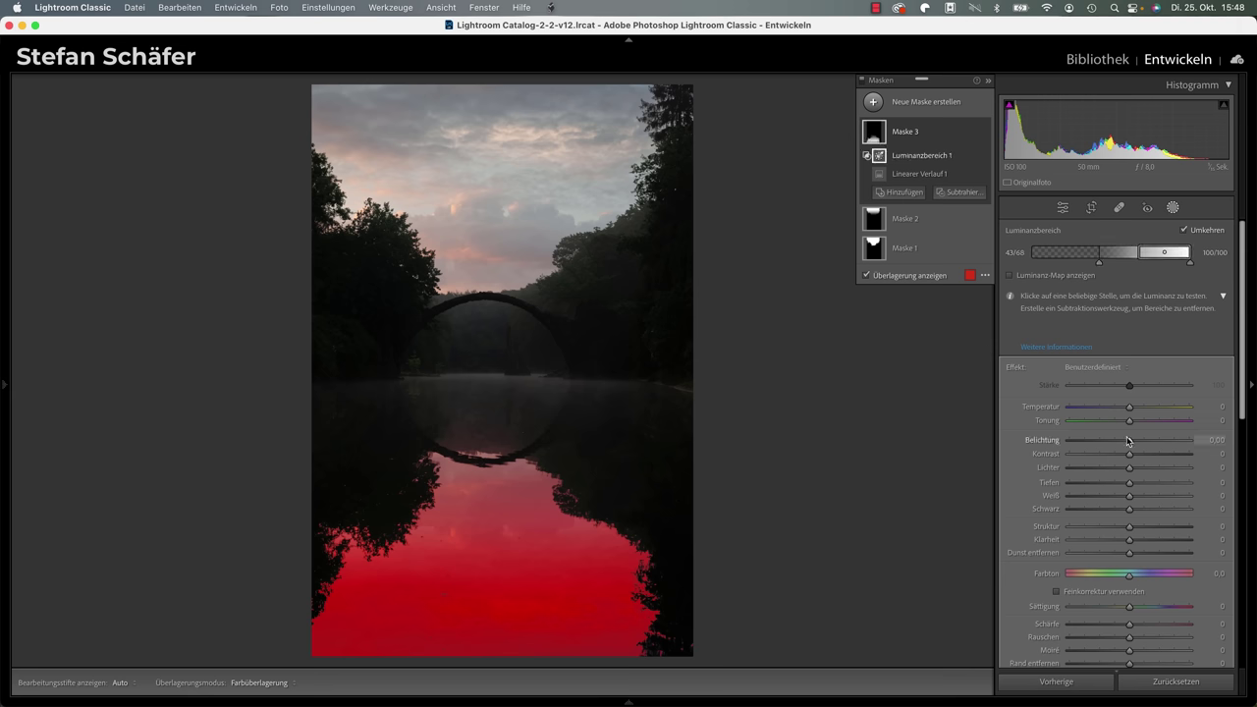
left_click_drag(1129, 442, 1126, 443)
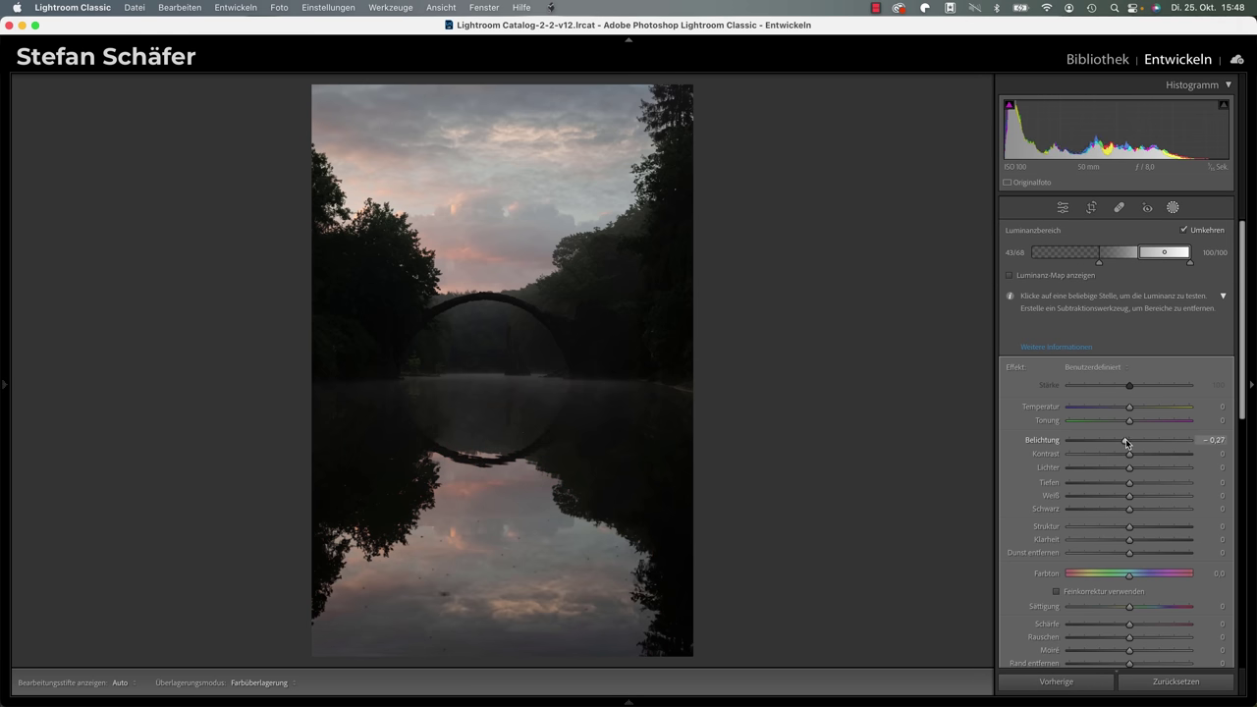
left_click_drag(1126, 443, 1126, 443)
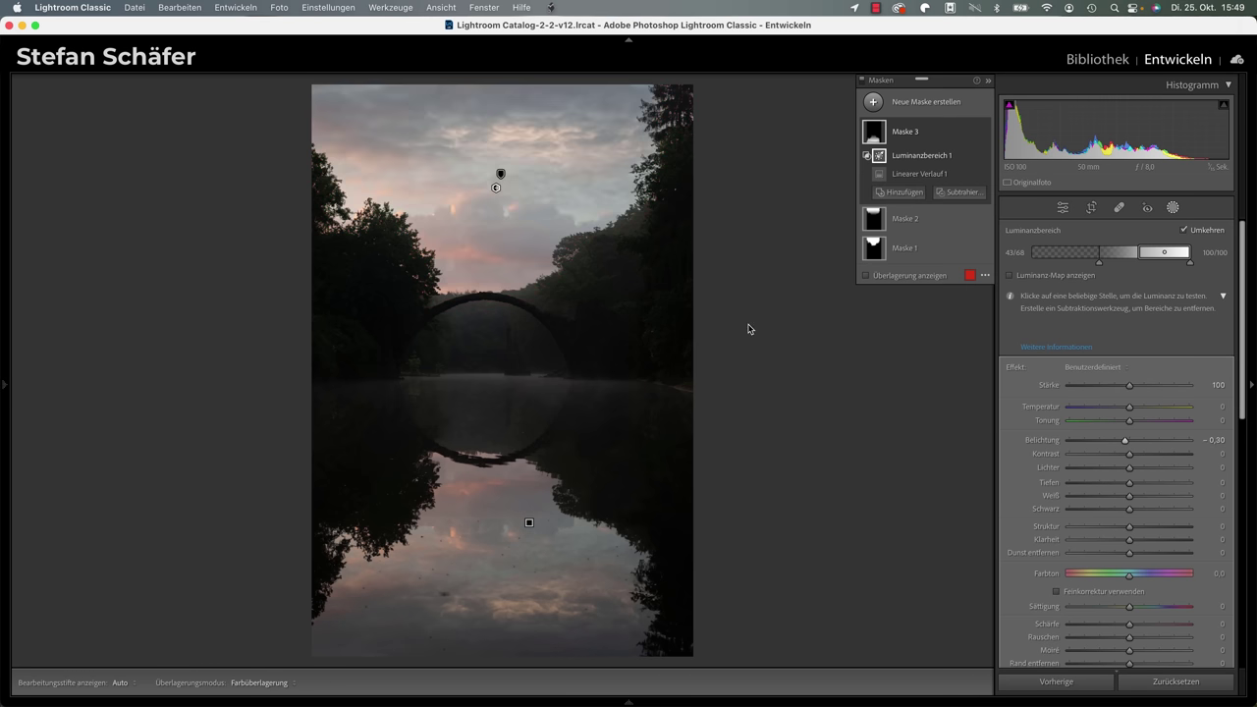
Step: Rename Maske 1 to 'Himmel Komplett' and Maske 2 to 'Himmel Verlauf'
mouse_move(923, 247)
left_click(970, 250)
left_click(981, 258)
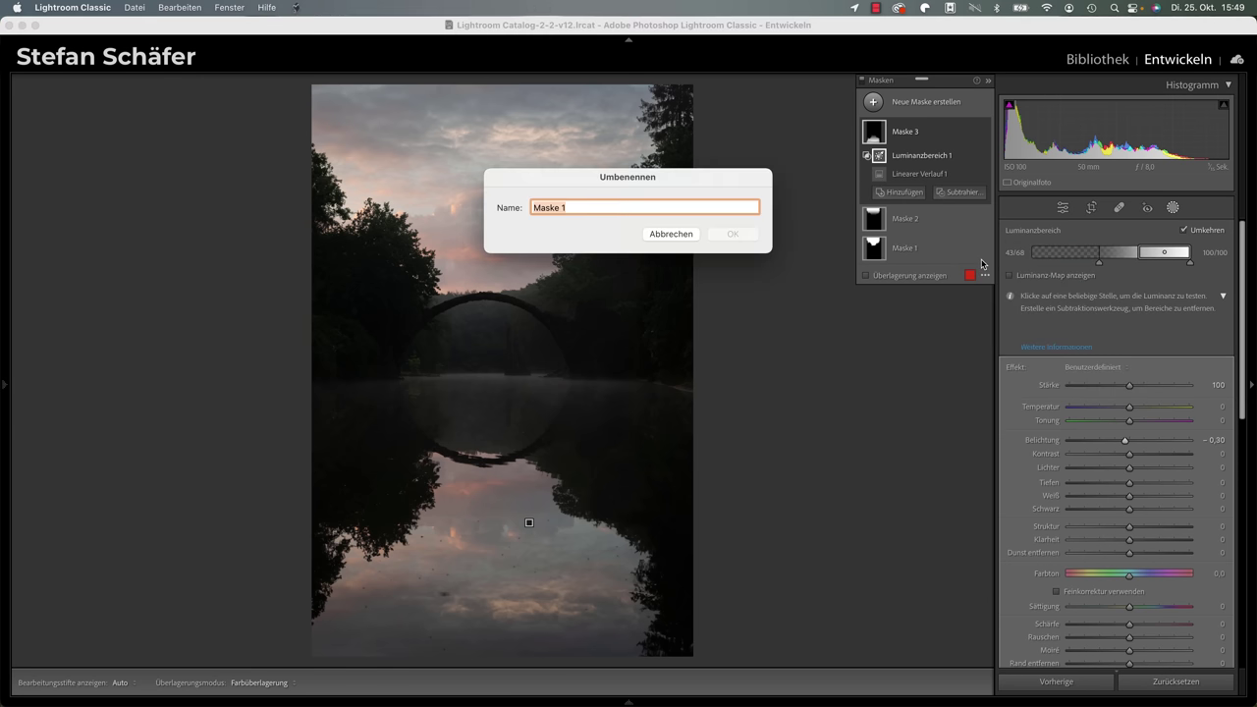
type("Himmel K")
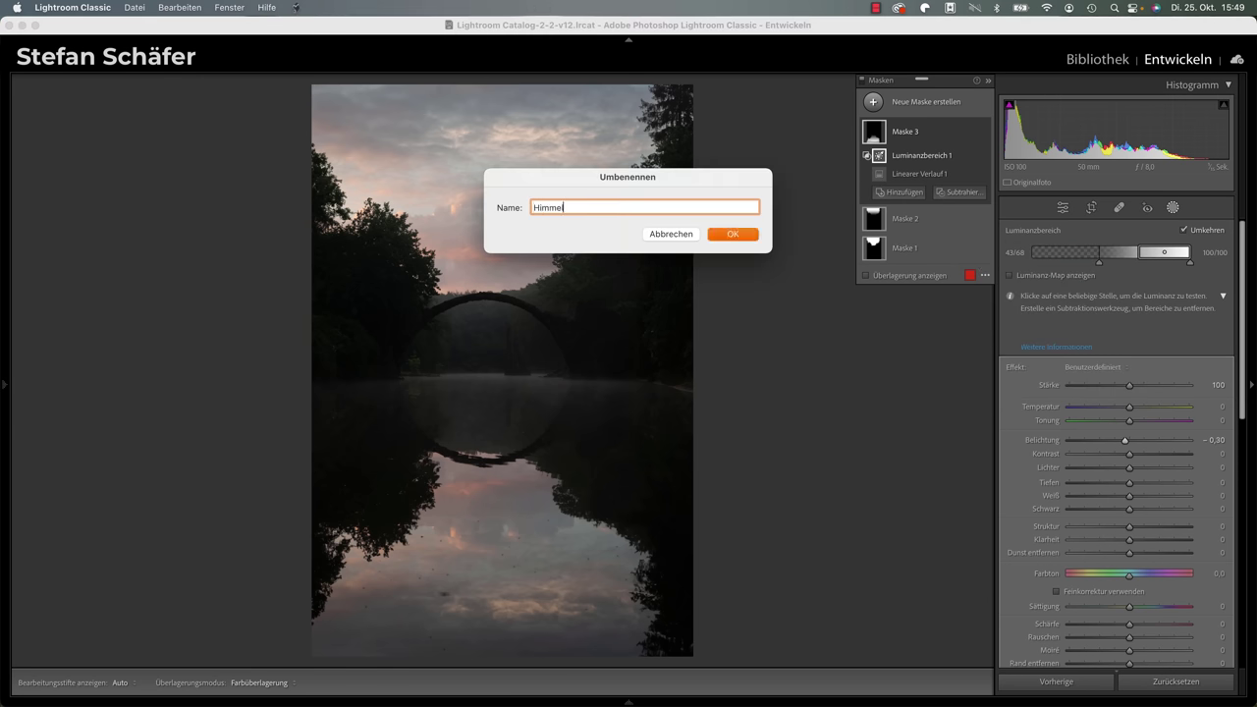
type("omplett")
left_click(748, 236)
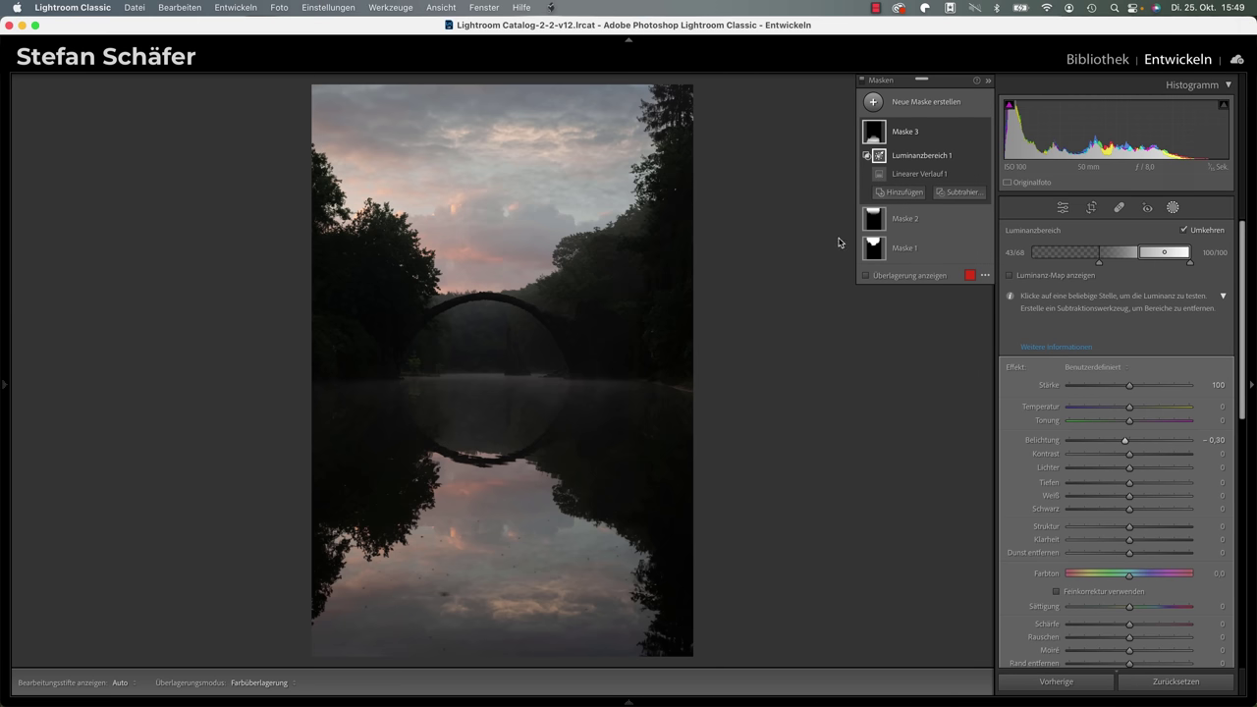
left_click(969, 222)
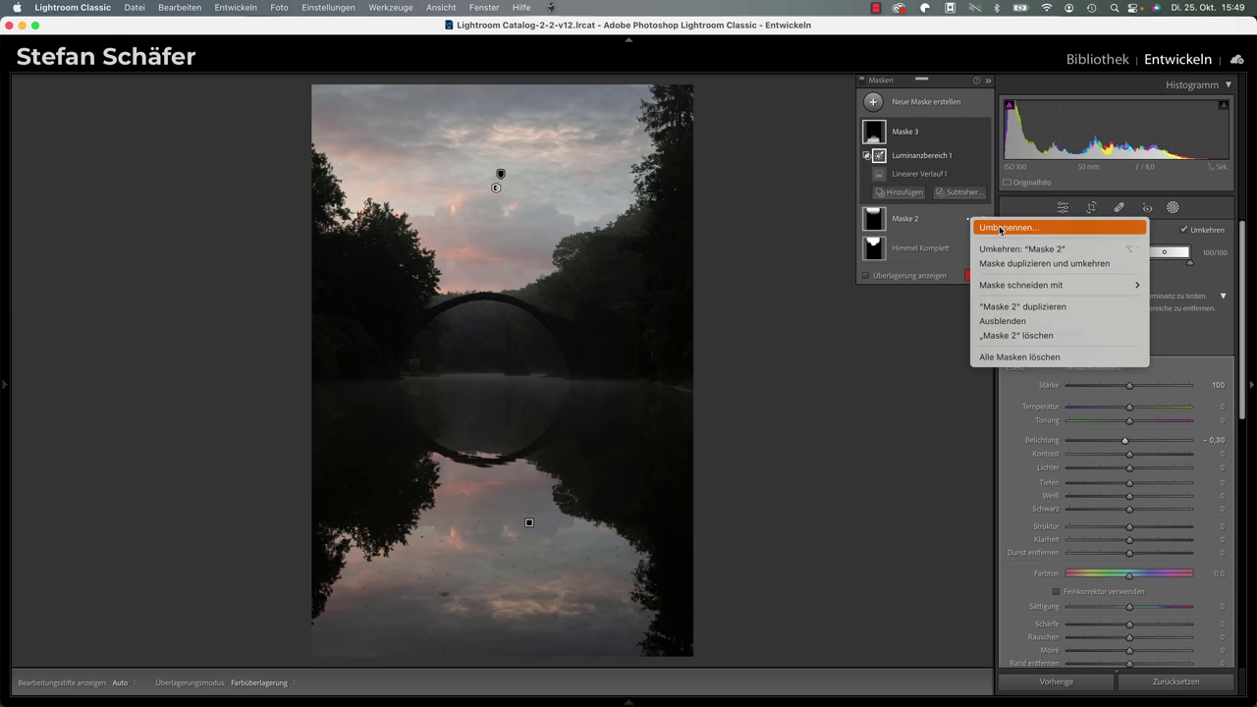
left_click(1000, 229)
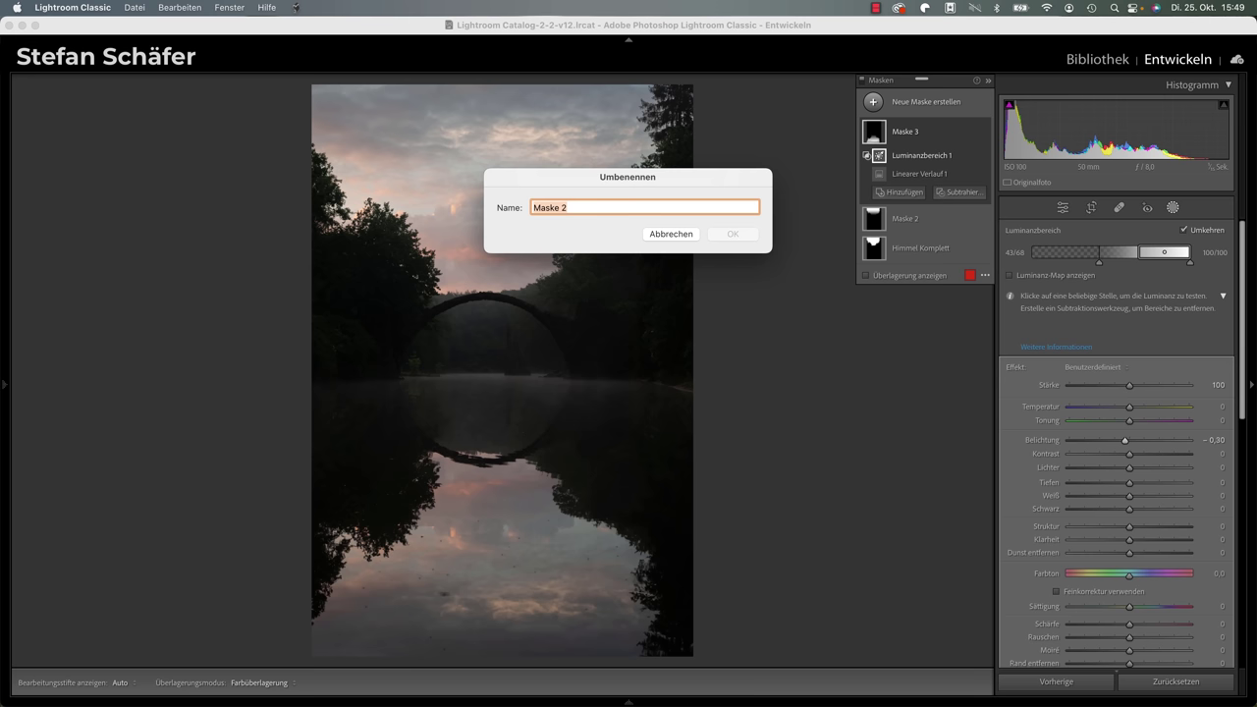
type("Himmel Verlauf")
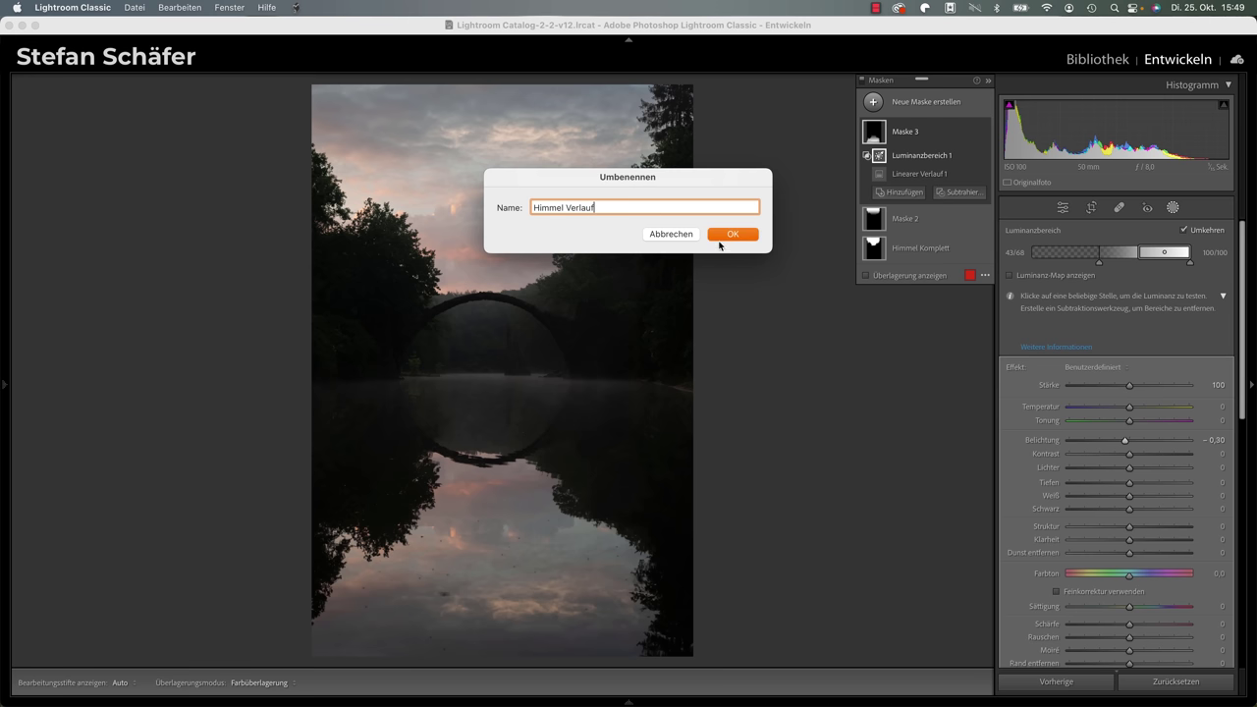
left_click(729, 235)
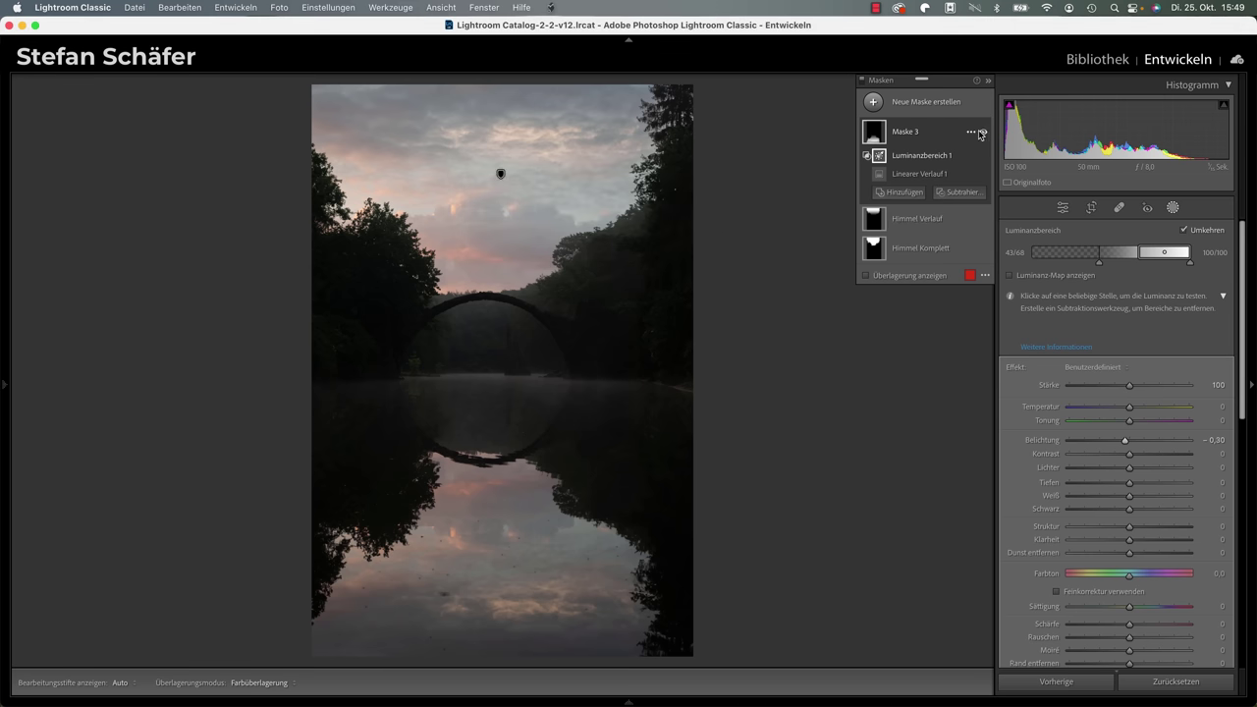
Step: Rename Maske 3 to 'Himmel gespiegelt' and close the masking panel
left_click(972, 131)
left_click(978, 138)
type("Himmel gespiegelt")
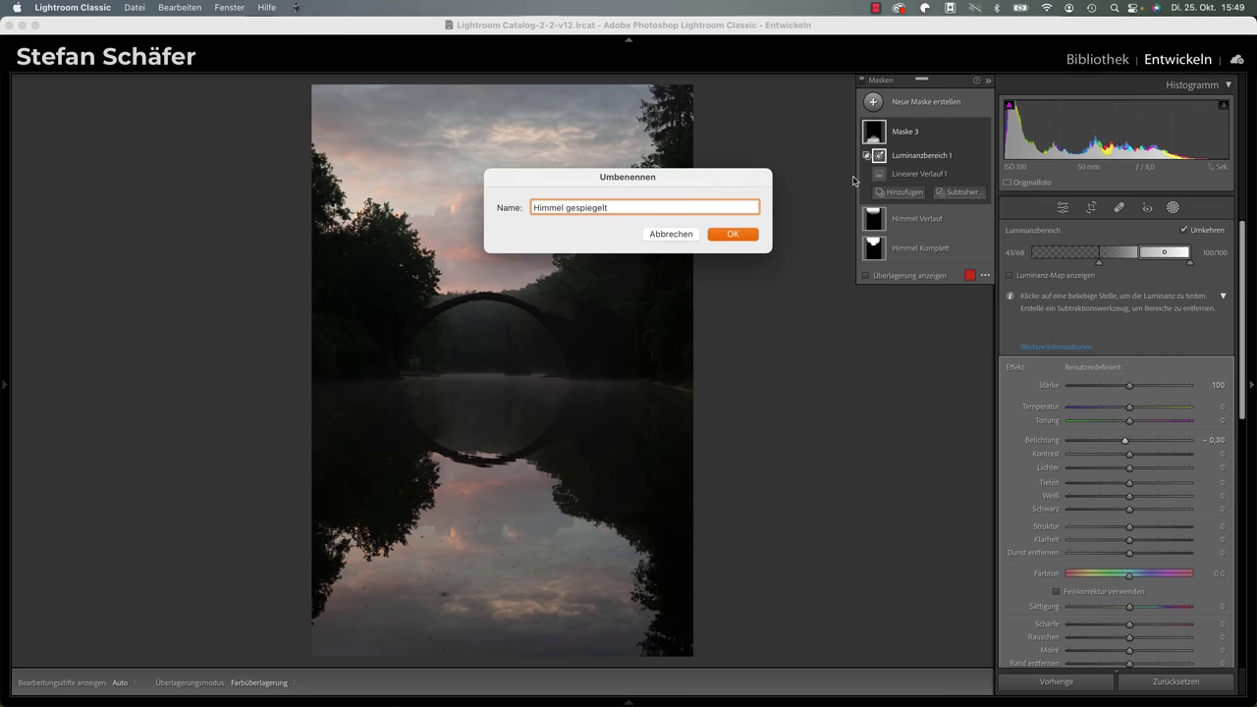
left_click(732, 235)
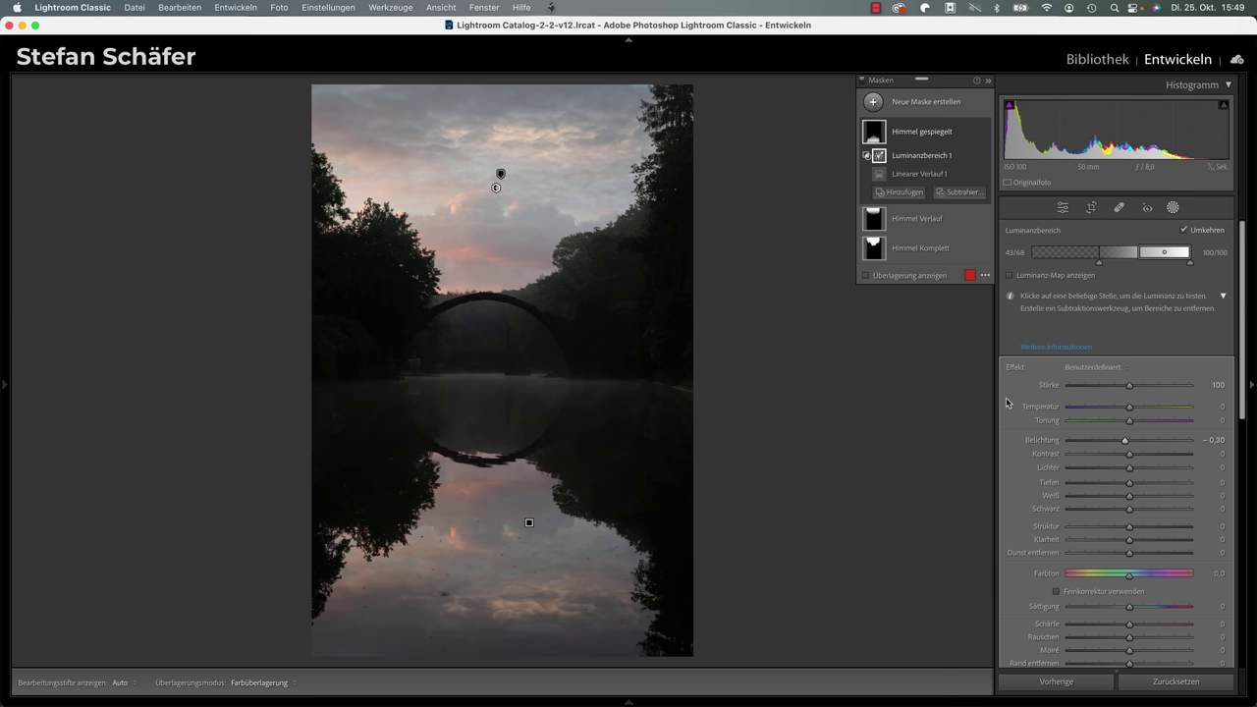
left_click(1064, 208)
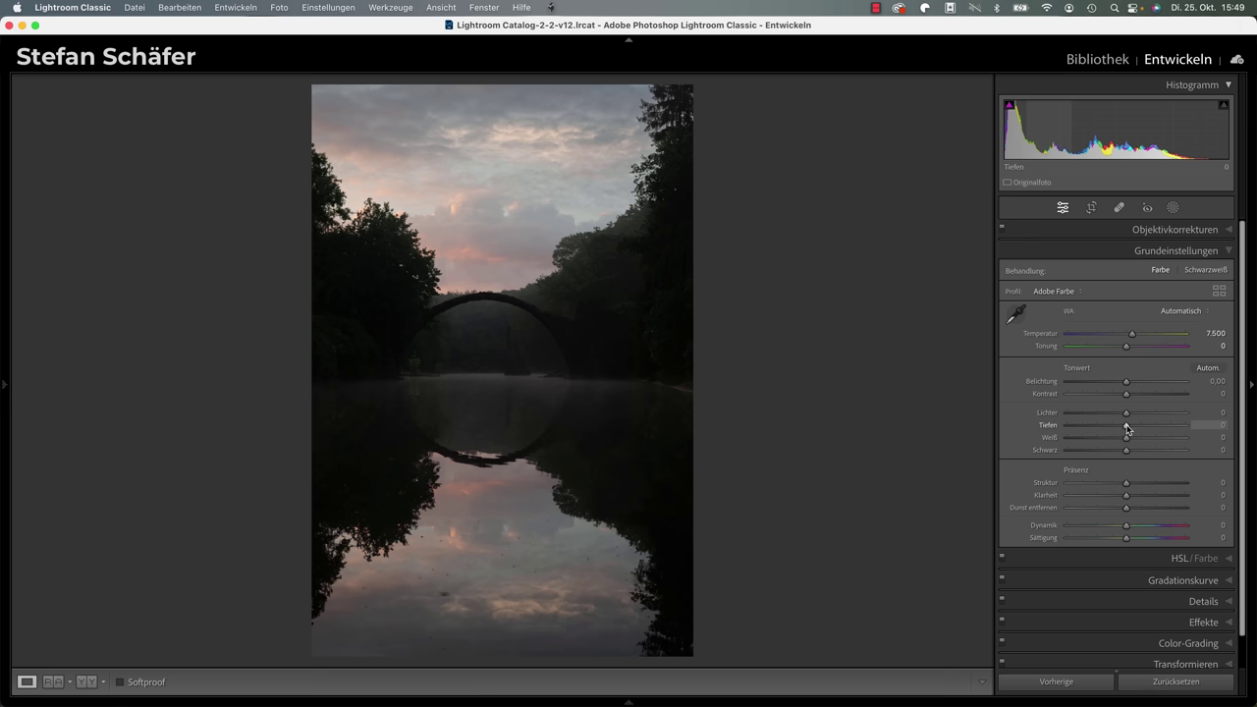
Step: Set Tiefen to +40, Lichter to −20 and Temperatur to about 8972
left_click_drag(1126, 429, 1150, 429)
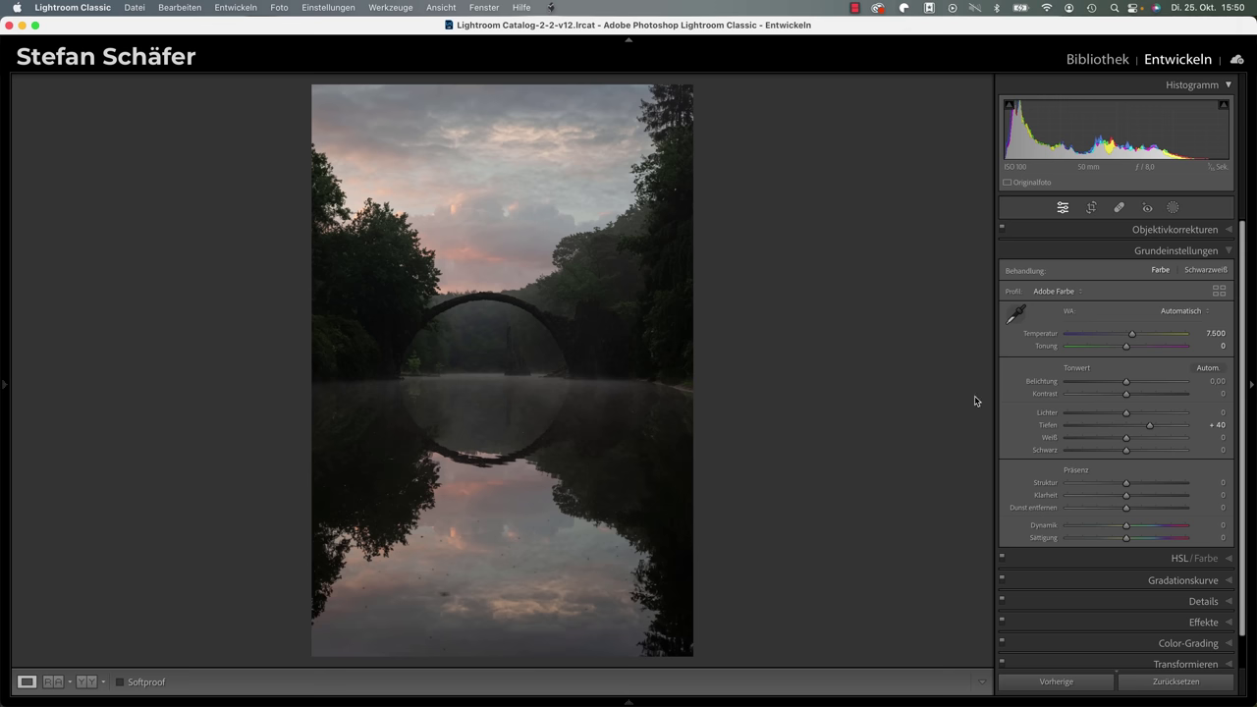
left_click_drag(1125, 414, 1113, 416)
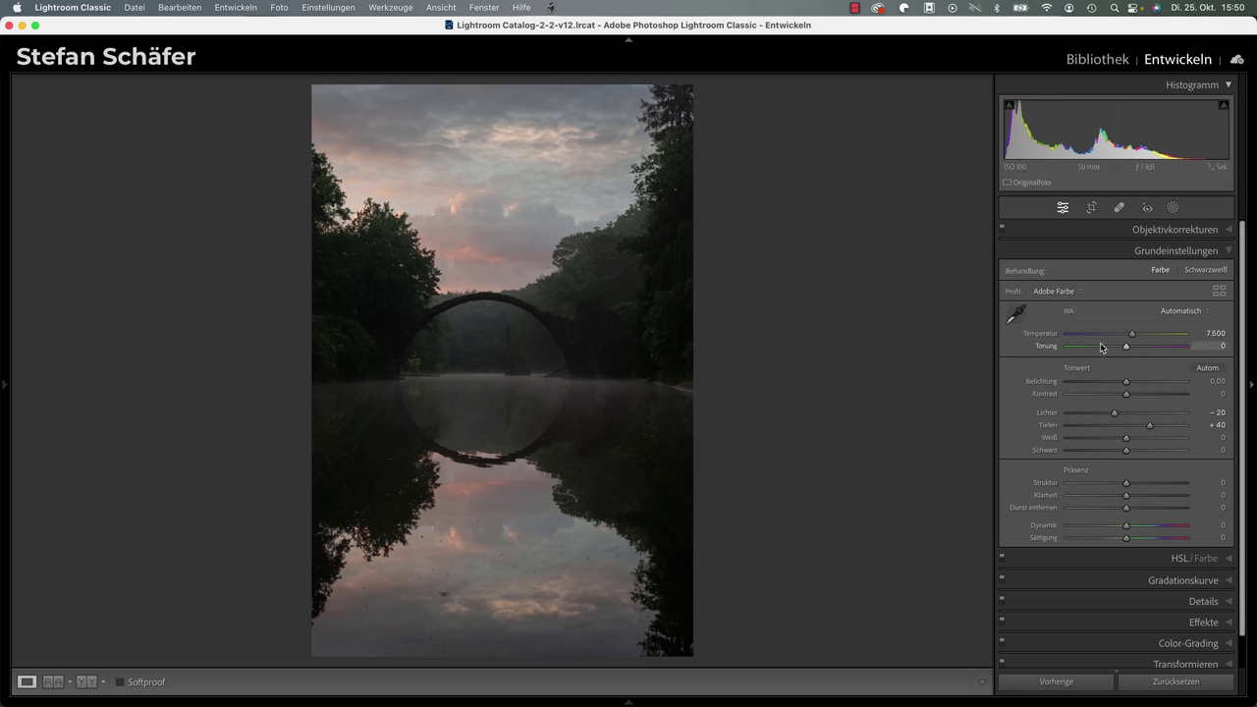
left_click_drag(1132, 337, 1142, 339)
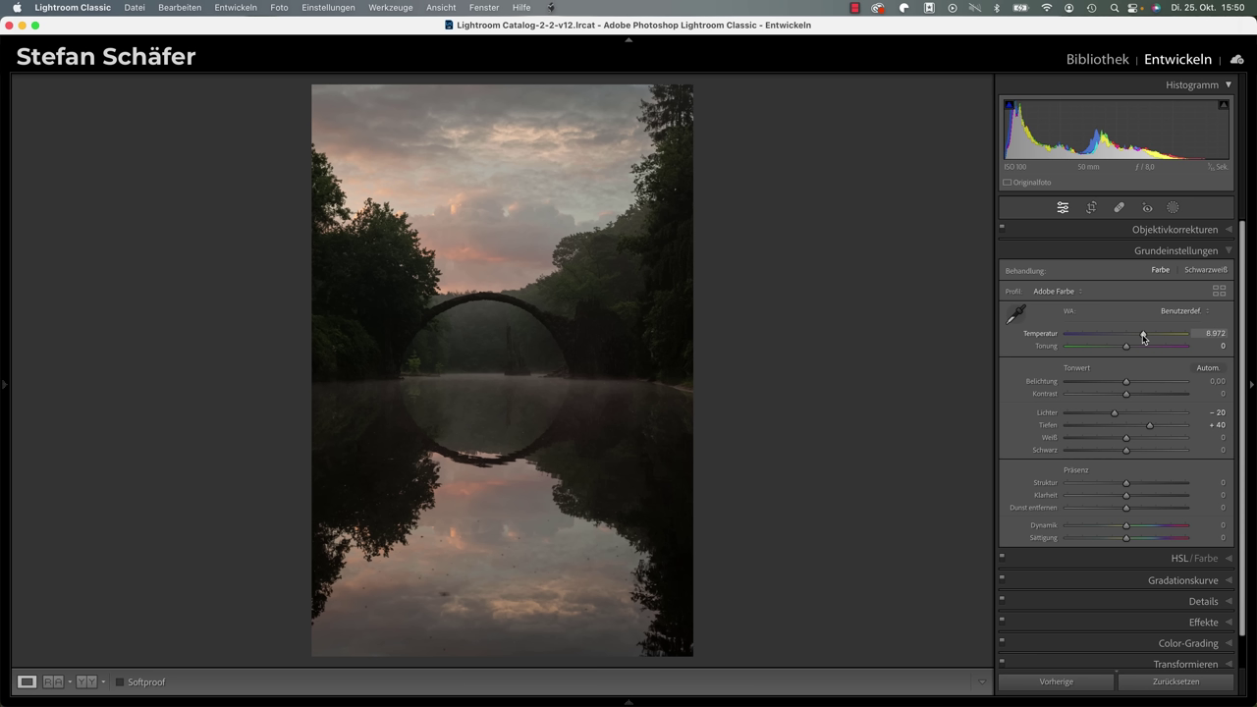
Step: Raise Weiß to +60 and Belichtung to +0,30
left_click_drag(1142, 339, 1144, 339)
left_click_drag(1125, 438, 1166, 440)
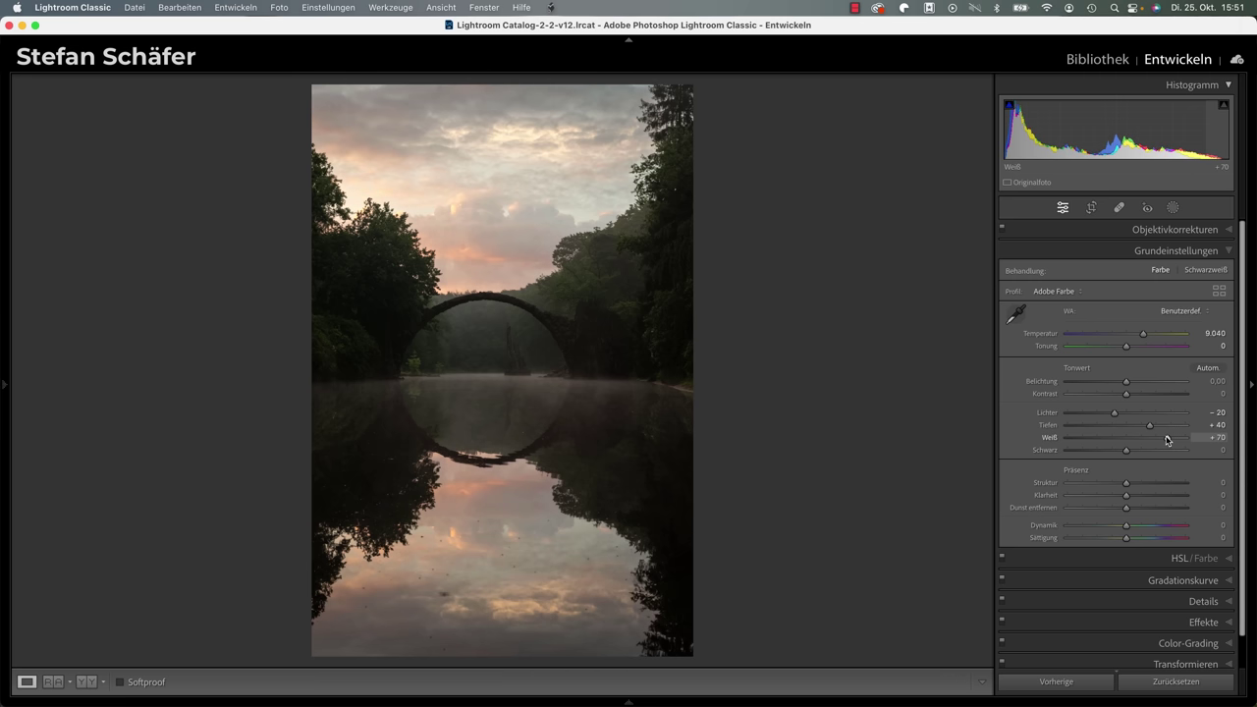
left_click_drag(1167, 440, 1166, 440)
left_click_drag(1129, 383, 1129, 382)
scroll(1130, 387, "up", 1)
scroll(1130, 387, "up", 2)
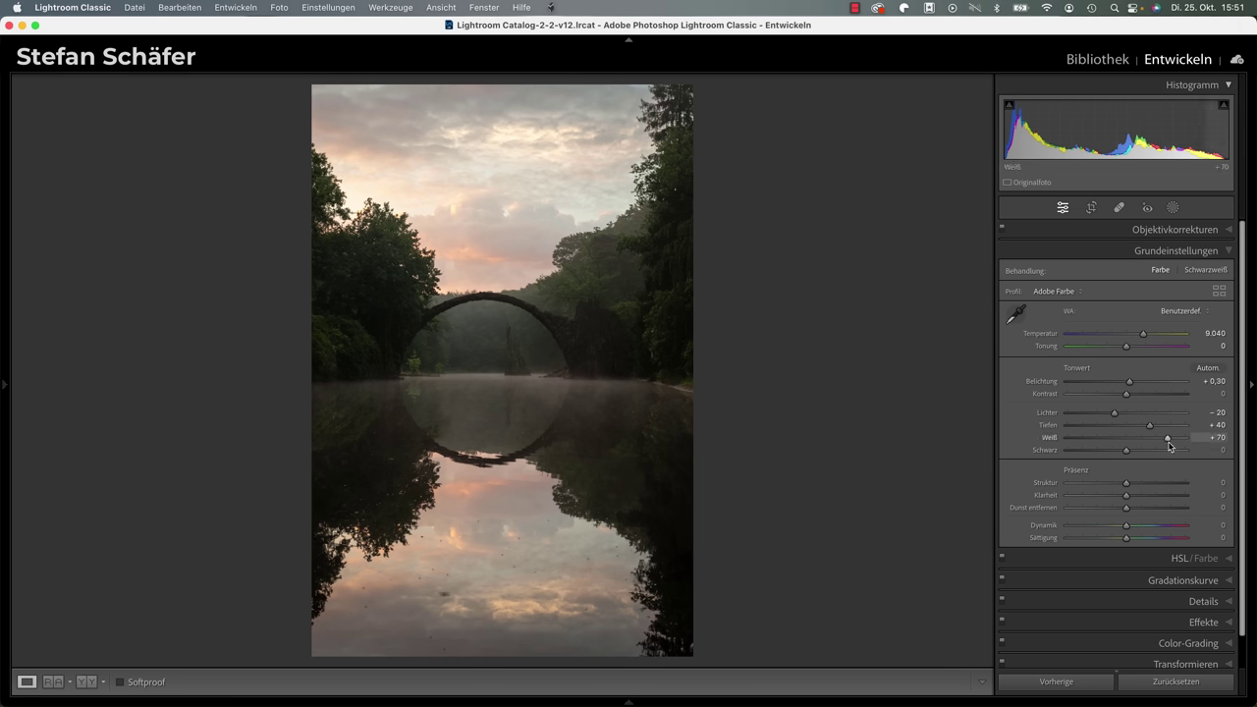
left_click_drag(1168, 443, 1160, 440)
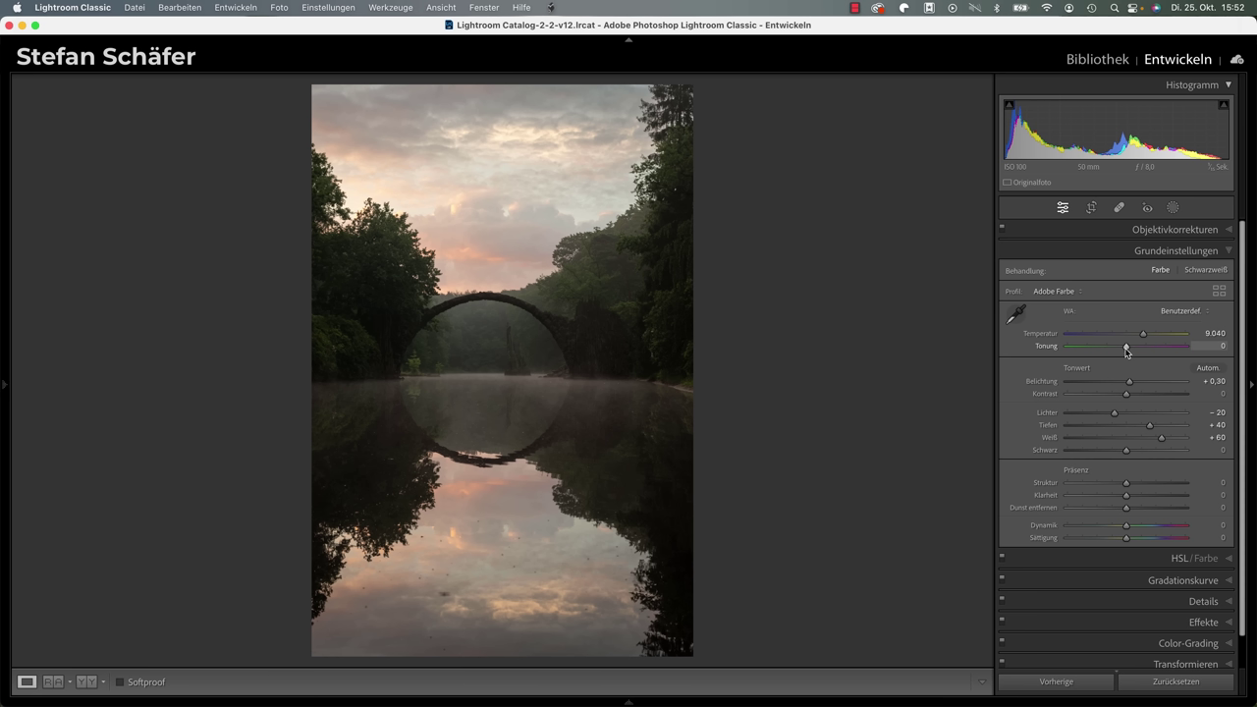
Step: Set Tonung to +5 and warm Temperatur to 9336
left_click_drag(1125, 351, 1127, 352)
left_click_drag(1128, 351, 1127, 352)
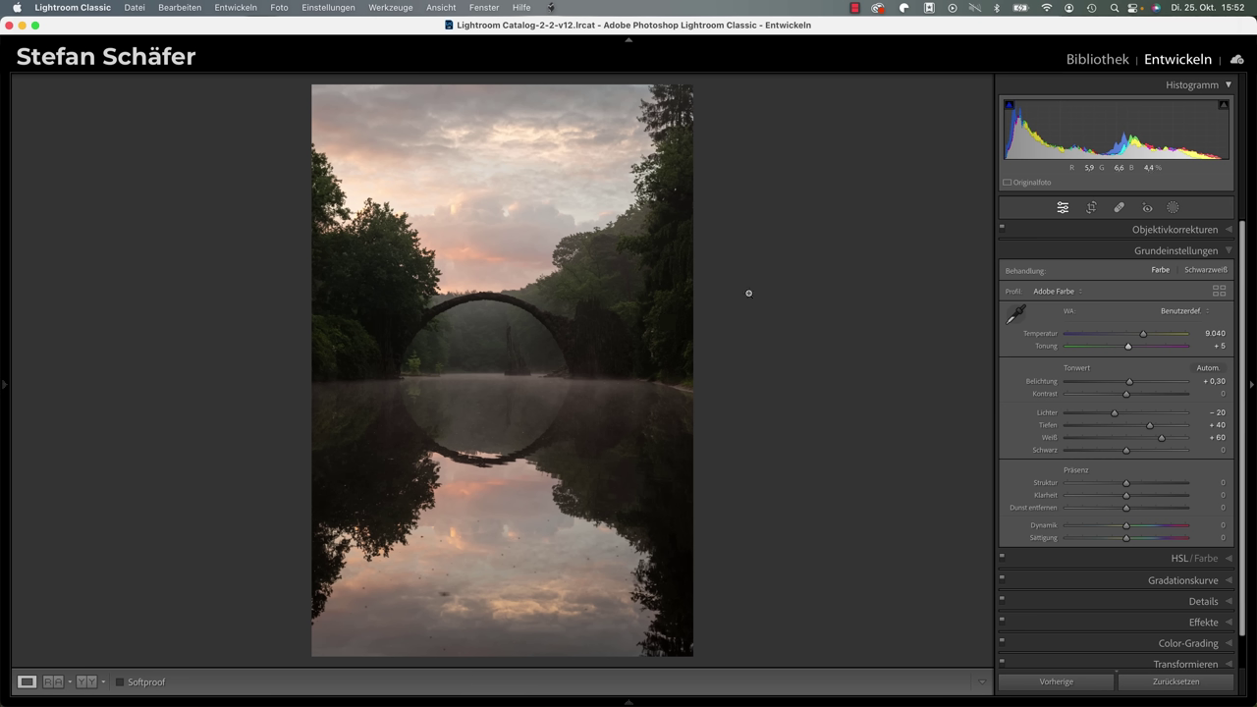
left_click_drag(1143, 337, 1146, 337)
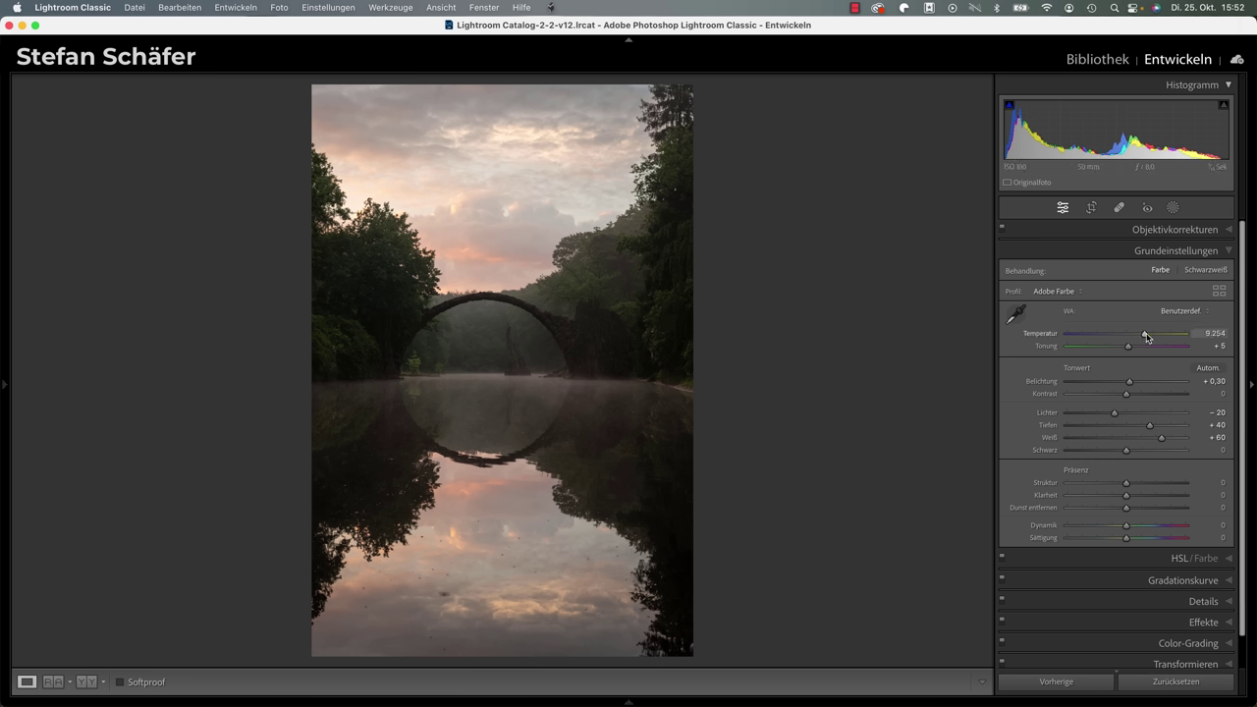
left_click_drag(1146, 337, 1148, 336)
scroll(1094, 466, "down", 2)
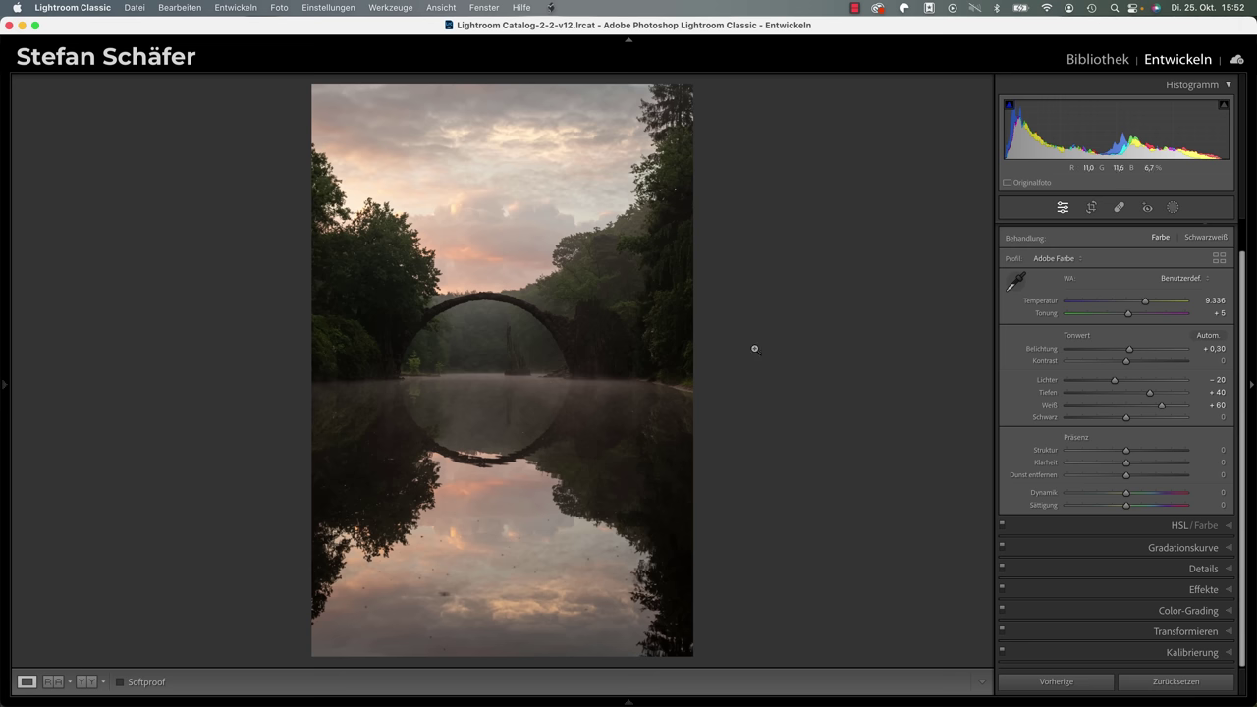
Step: Shift the calibration primary hues: red +20, green −30, blue −10
left_click(1188, 652)
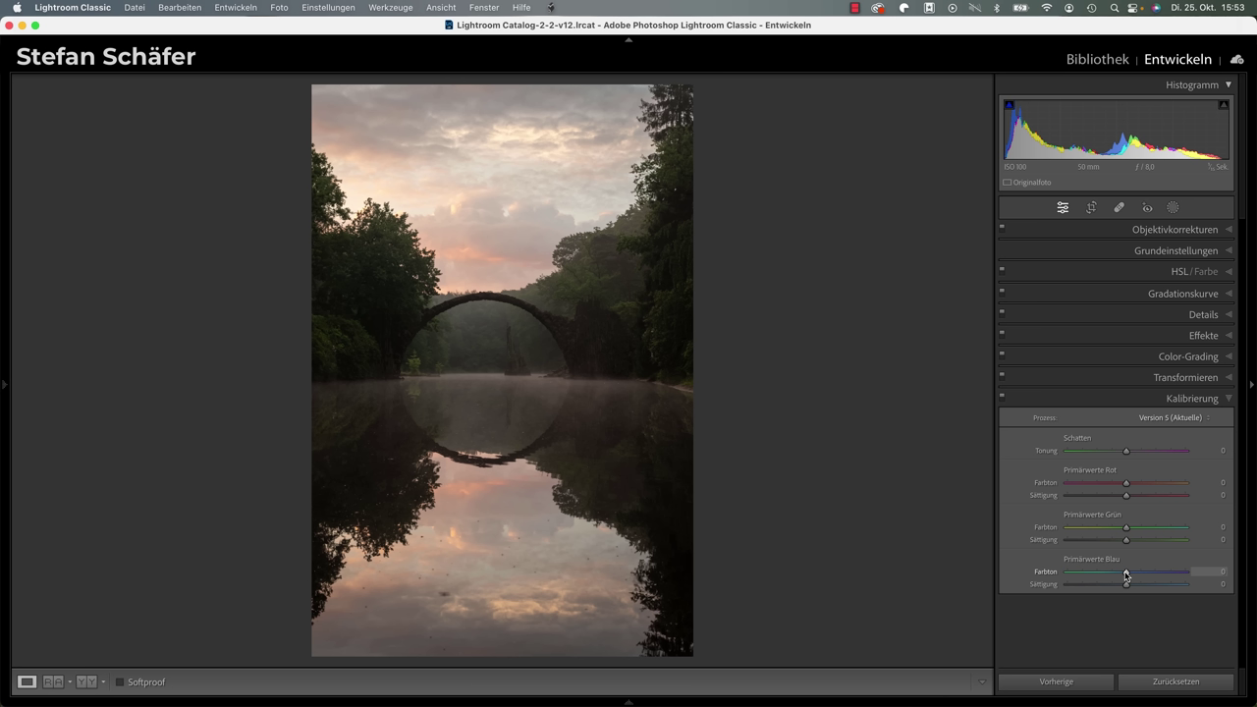
mouse_move(1126, 576)
left_mouse_down()
mouse_move(1065, 576)
mouse_move(1120, 577)
left_mouse_up()
mouse_move(1125, 486)
left_mouse_down()
mouse_move(1148, 486)
mouse_move(1136, 487)
left_mouse_up()
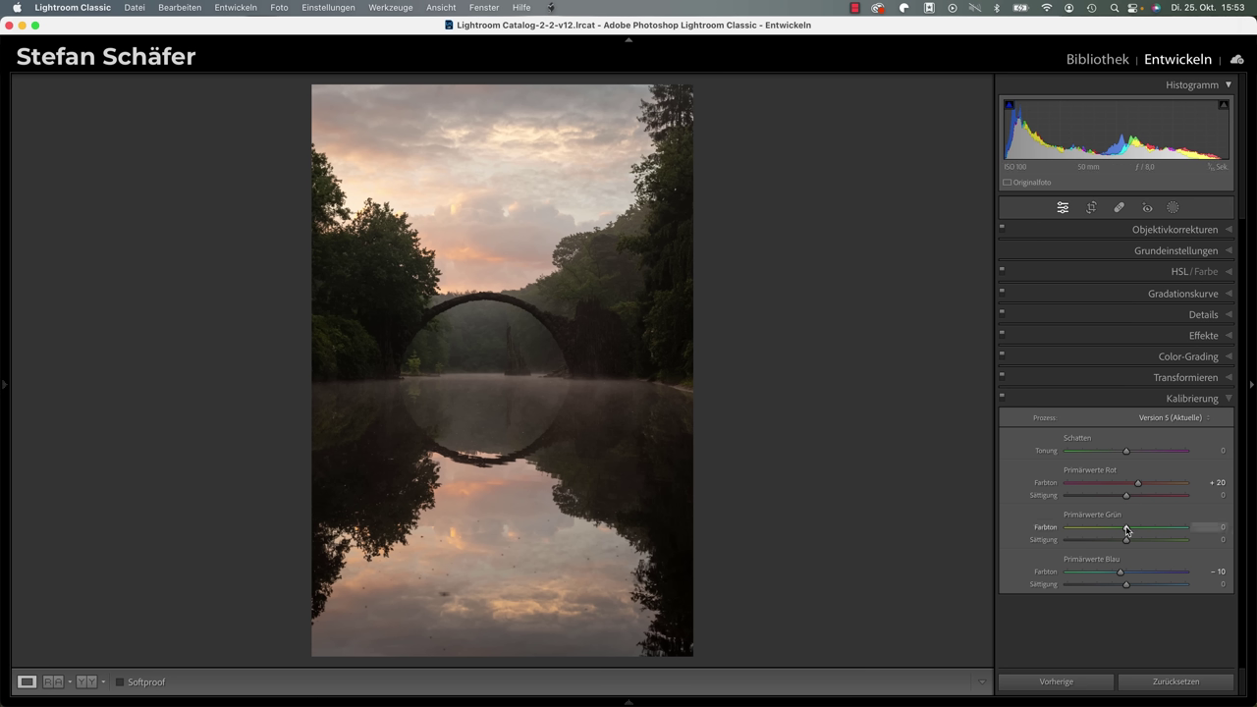
mouse_move(1126, 531)
left_mouse_down()
mouse_move(1083, 530)
mouse_move(1108, 529)
left_mouse_up()
Step: Toggle calibration off and back on, then raise blue primary saturation to +30
left_click(1002, 398)
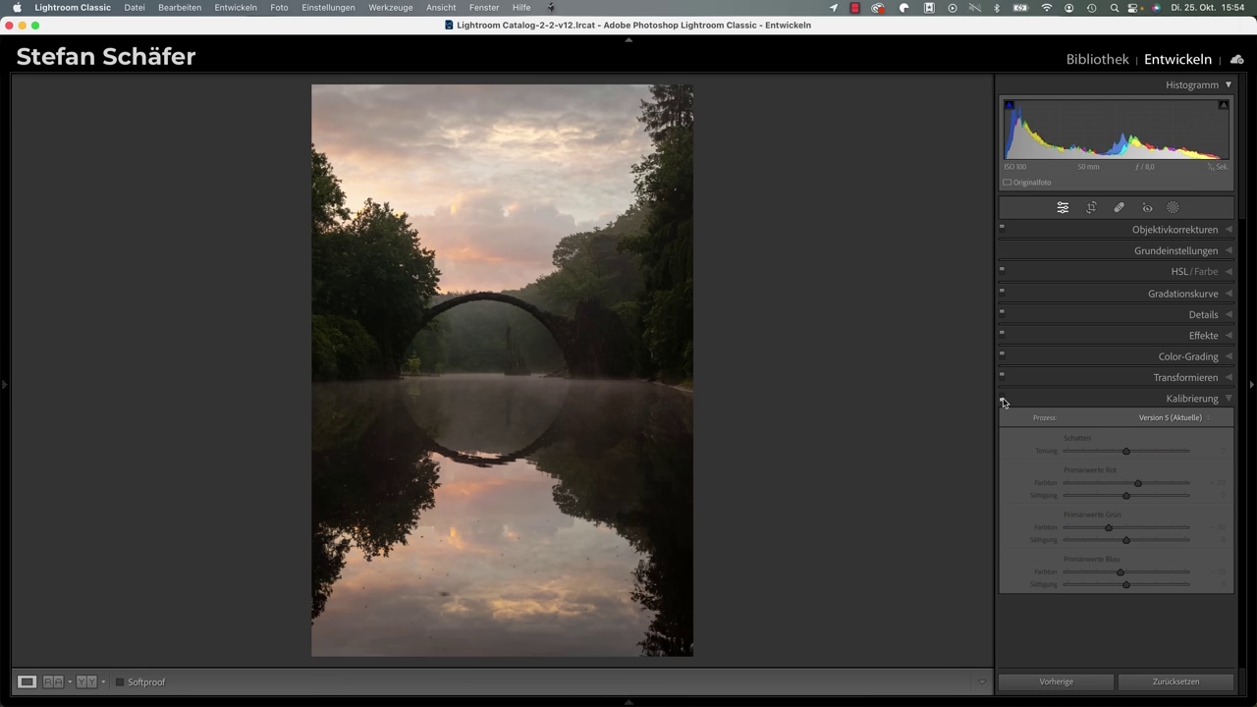
left_click(1002, 398)
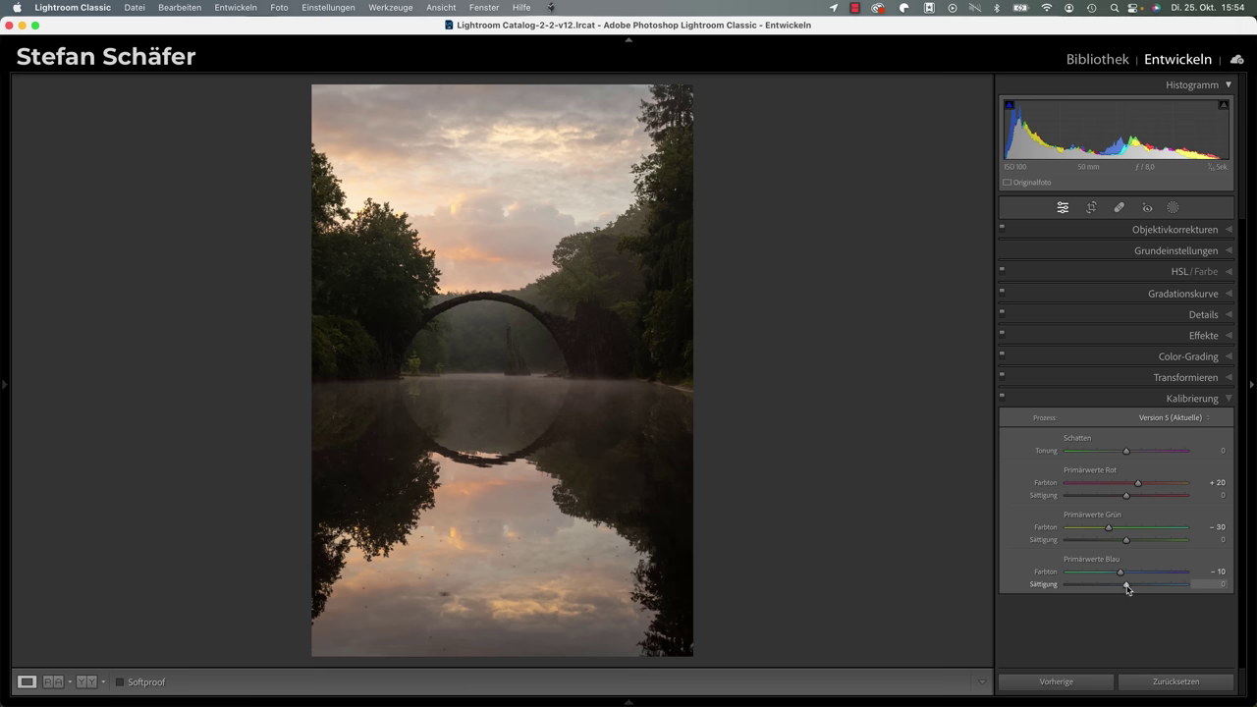
left_click_drag(1126, 588, 1143, 588)
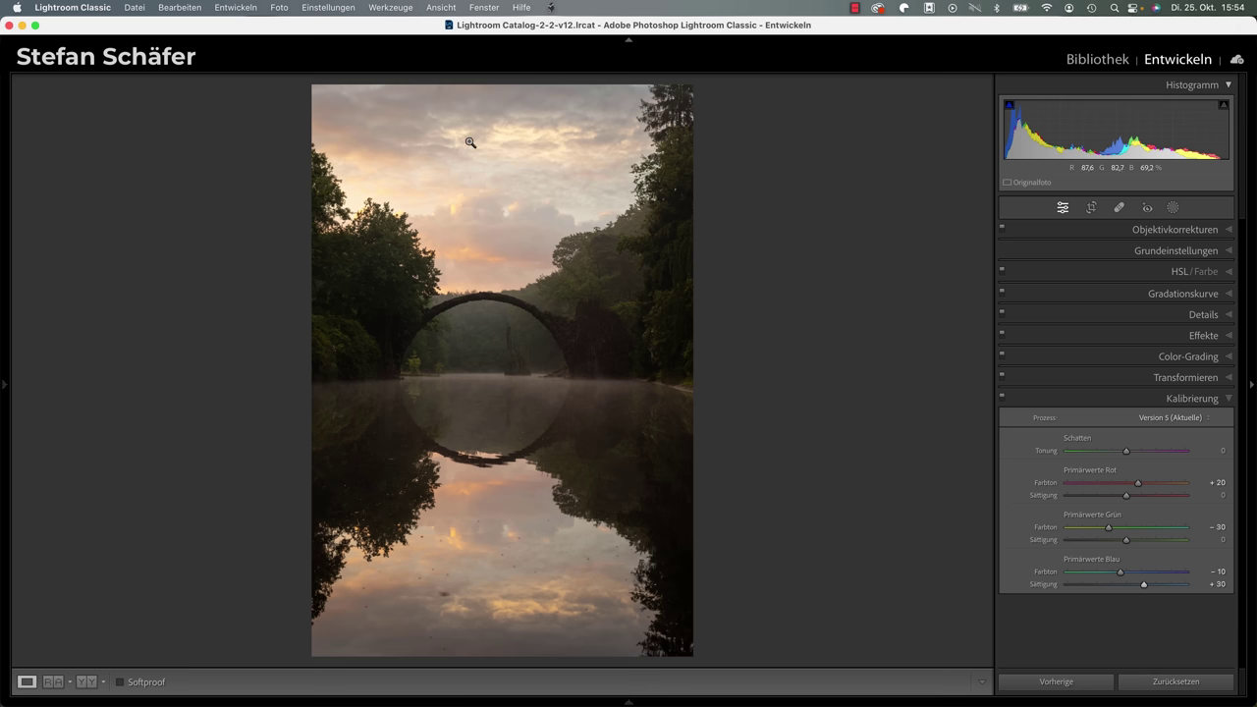
Step: Lower the Himmel Komplett mask's exposure to −0.74 and close masking
left_click(1173, 208)
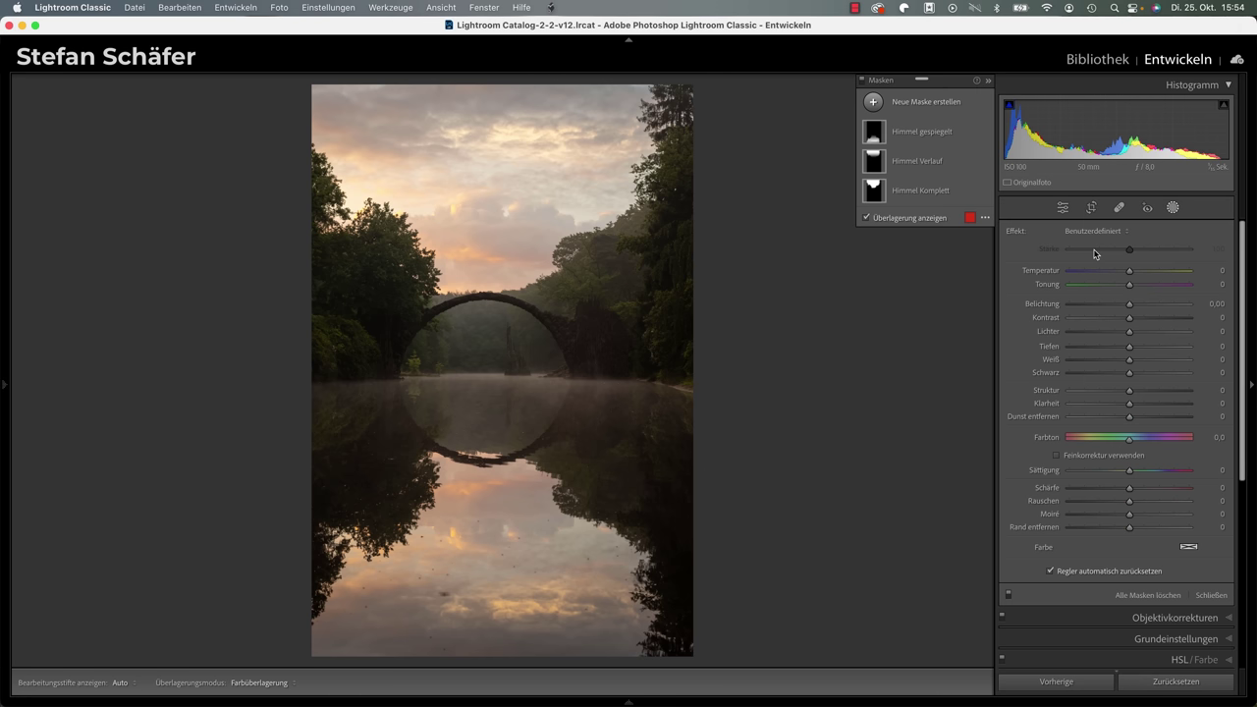
left_click(927, 191)
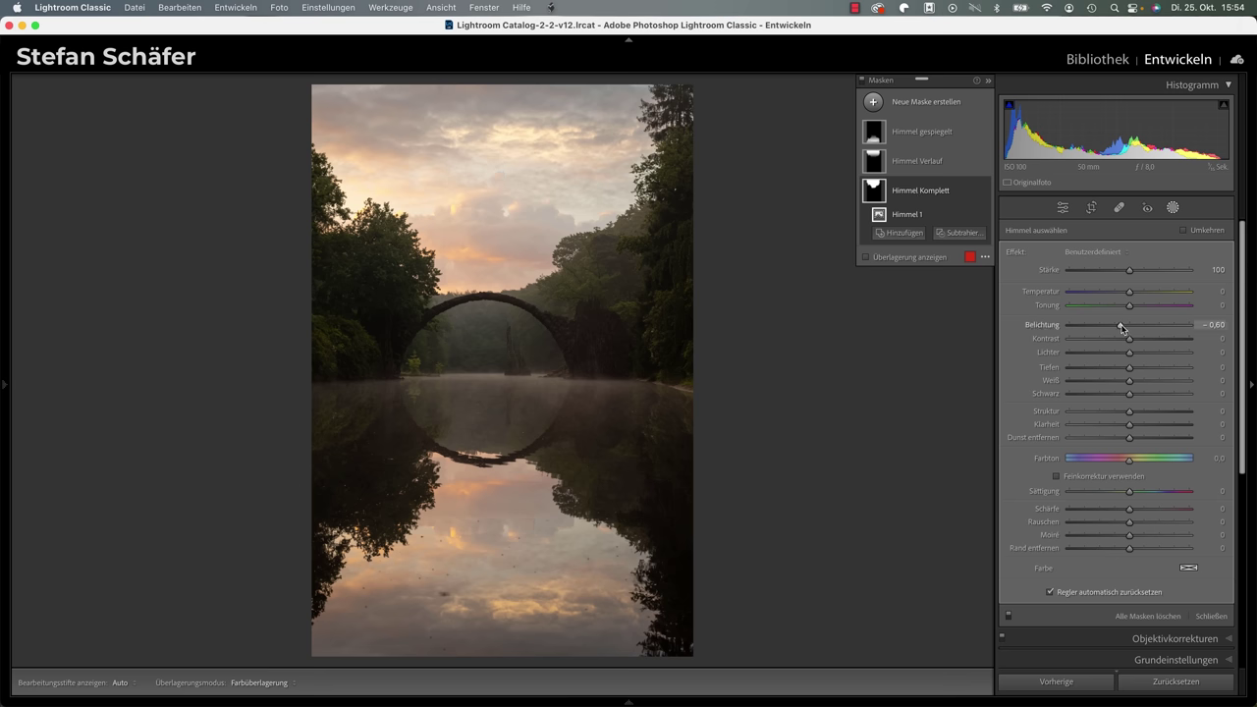
left_click_drag(1121, 326, 1119, 326)
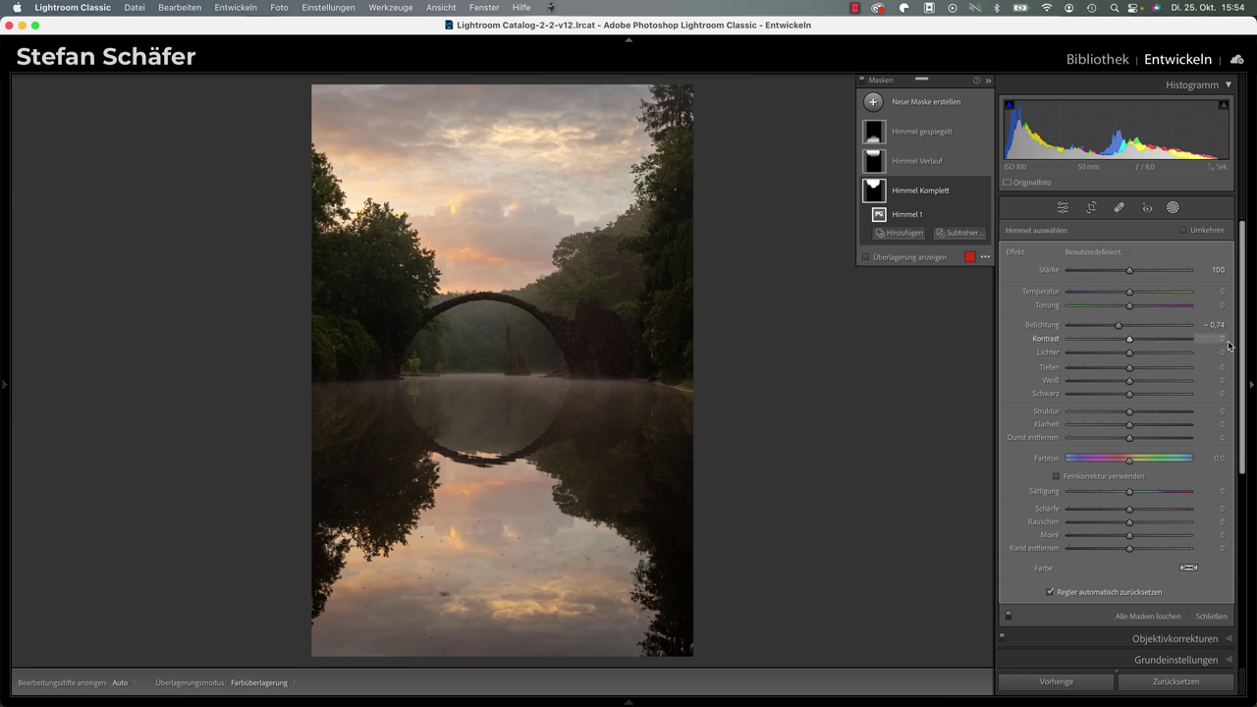
left_click(1061, 209)
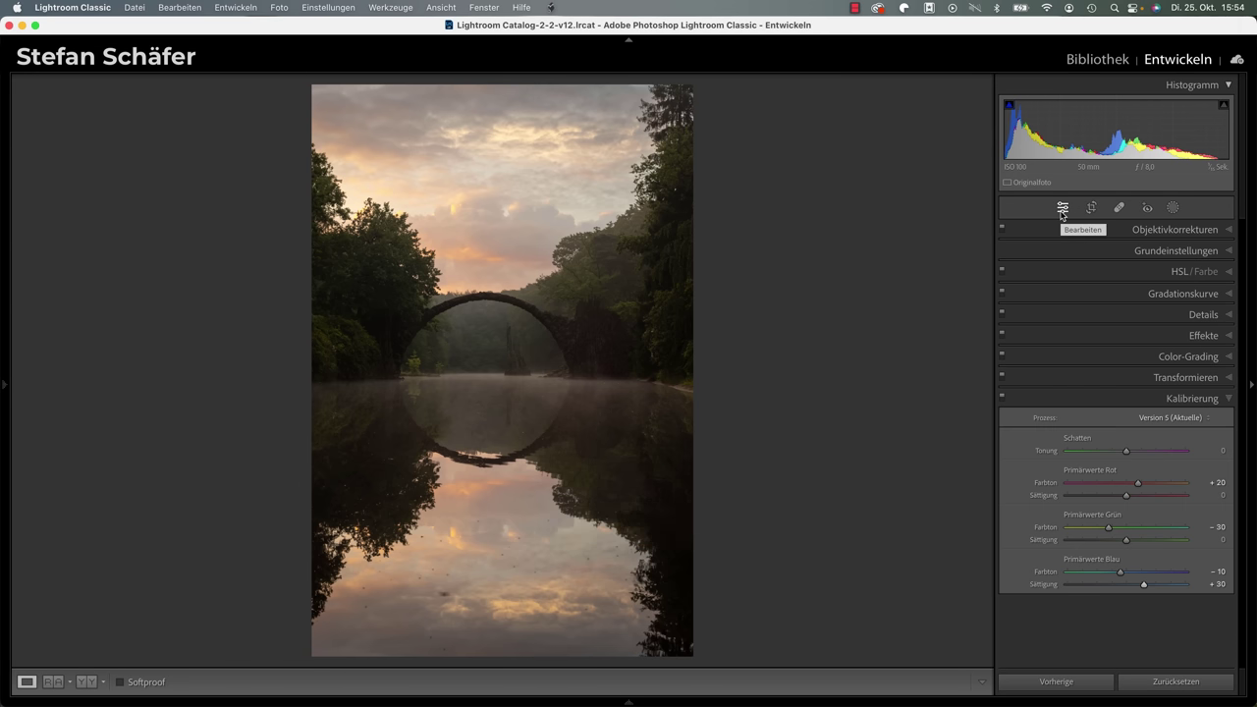
Step: Give the Himmel Verlauf mask exposure −1.15, contrast 12 and blacks −25
left_click(1172, 207)
left_click(944, 163)
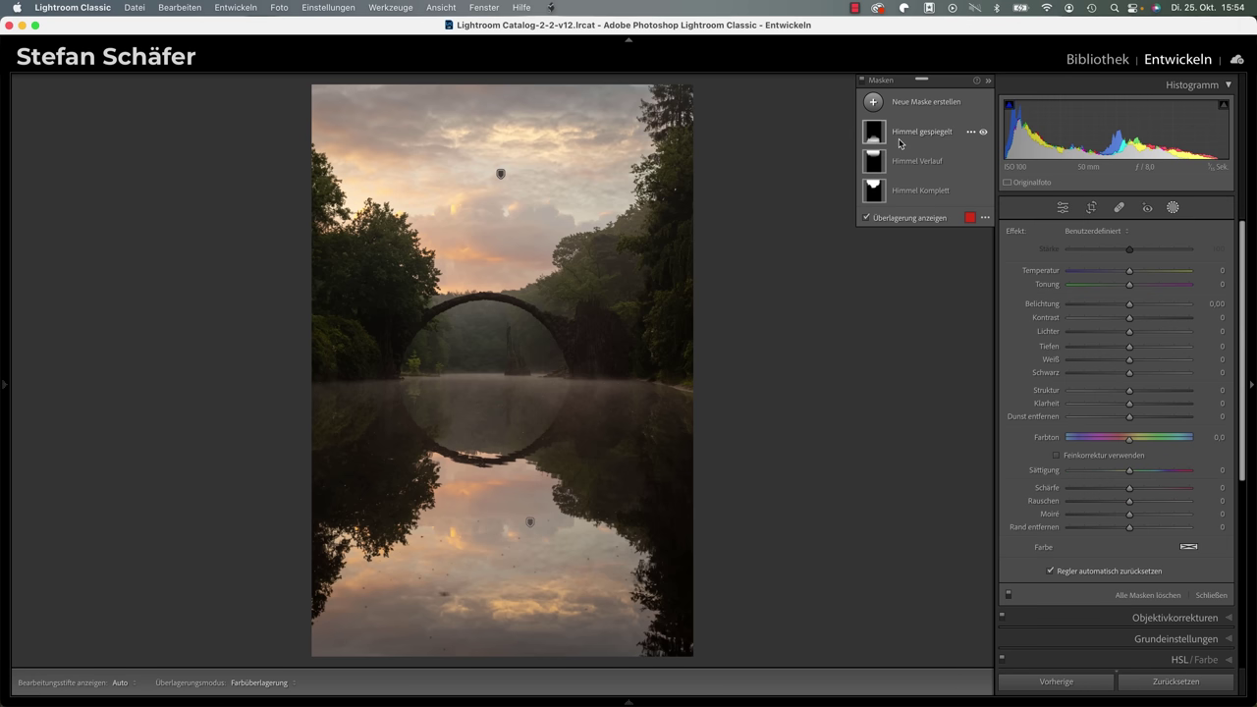
left_click_drag(1116, 304, 1111, 308)
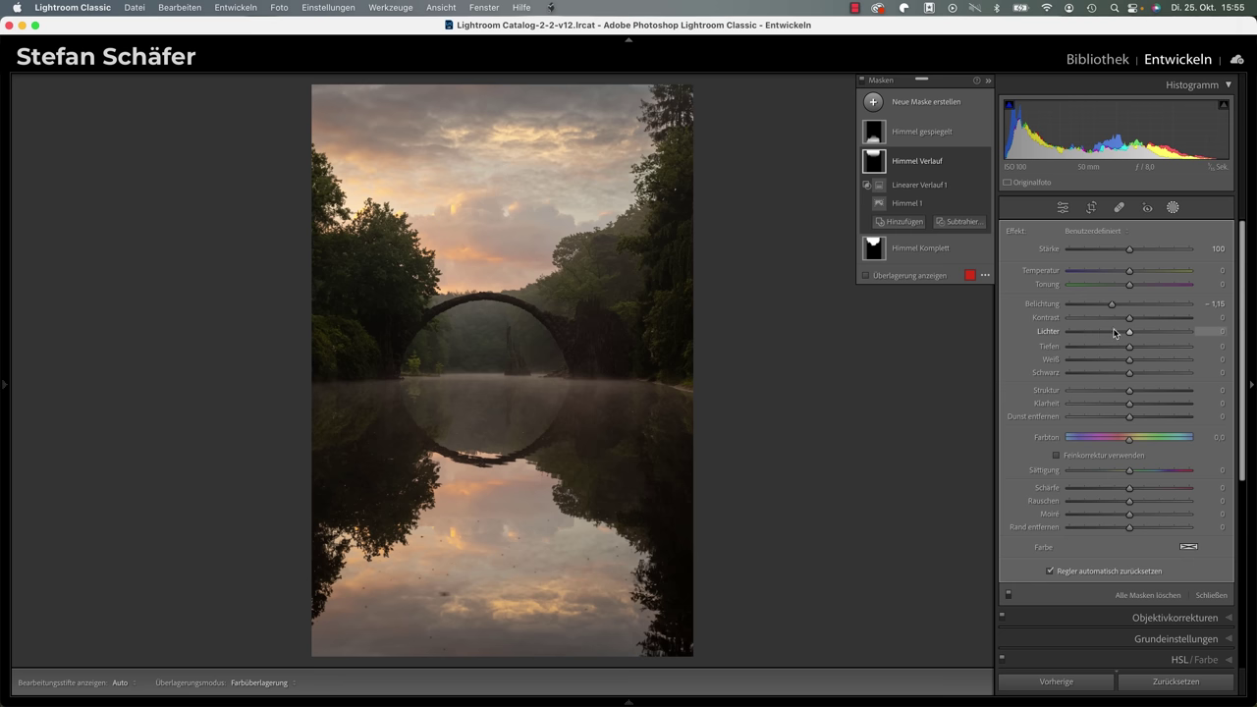
left_click_drag(1130, 324, 1137, 324)
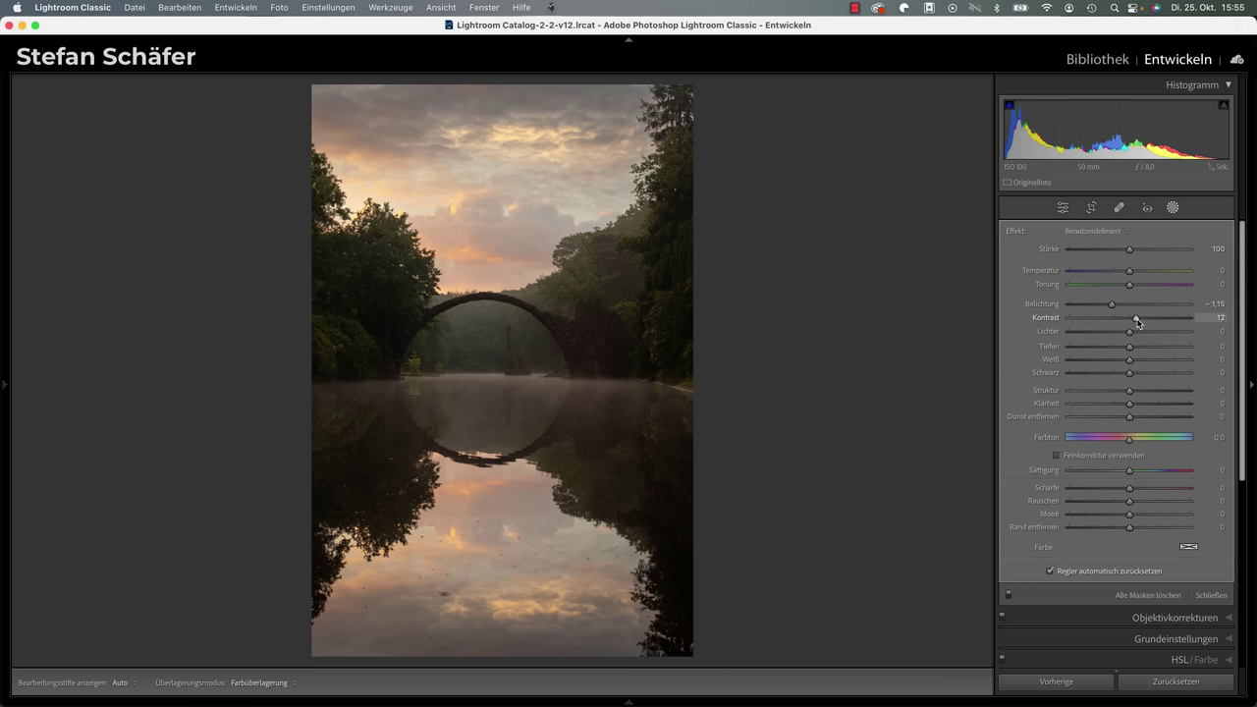
left_click_drag(1129, 373, 1113, 376)
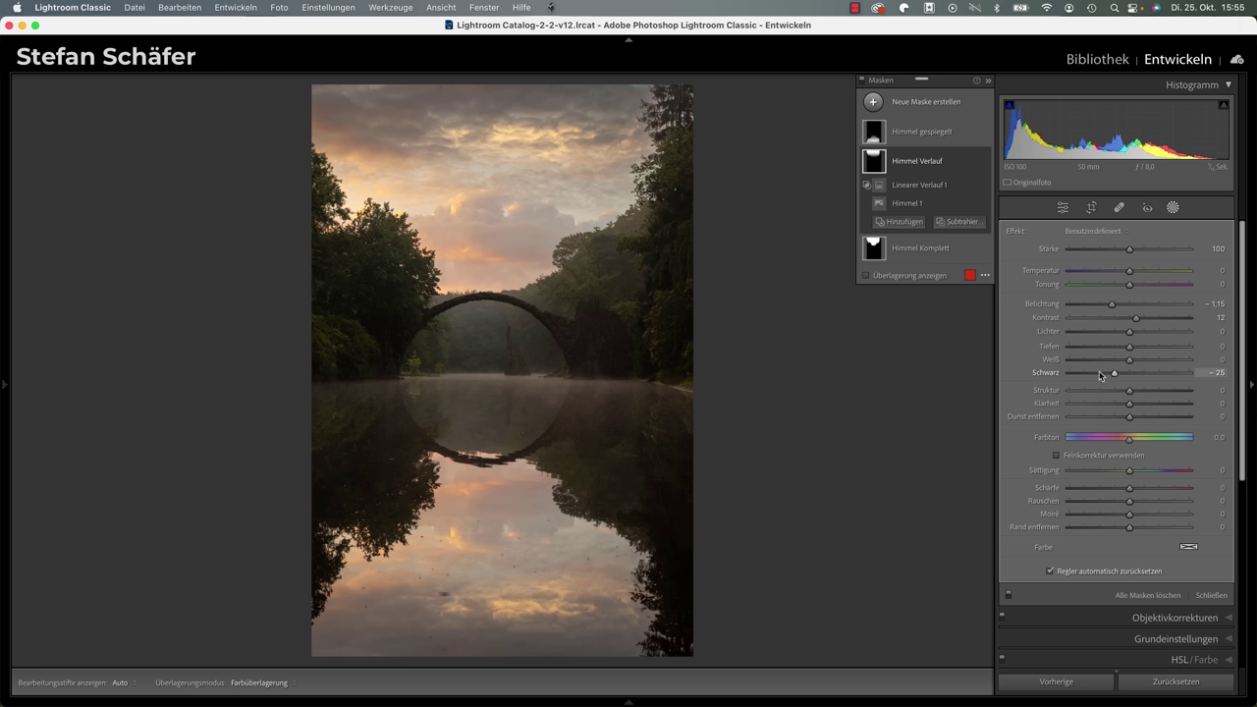
mouse_move(501, 295)
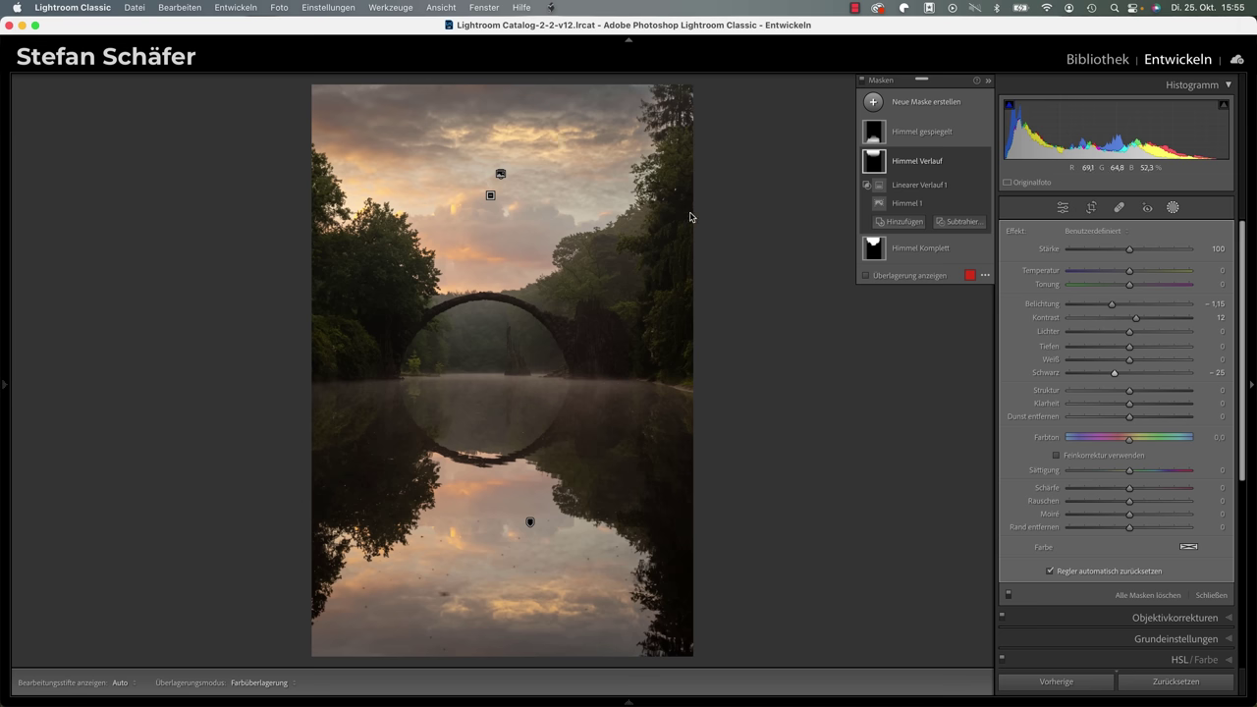
left_click(913, 251)
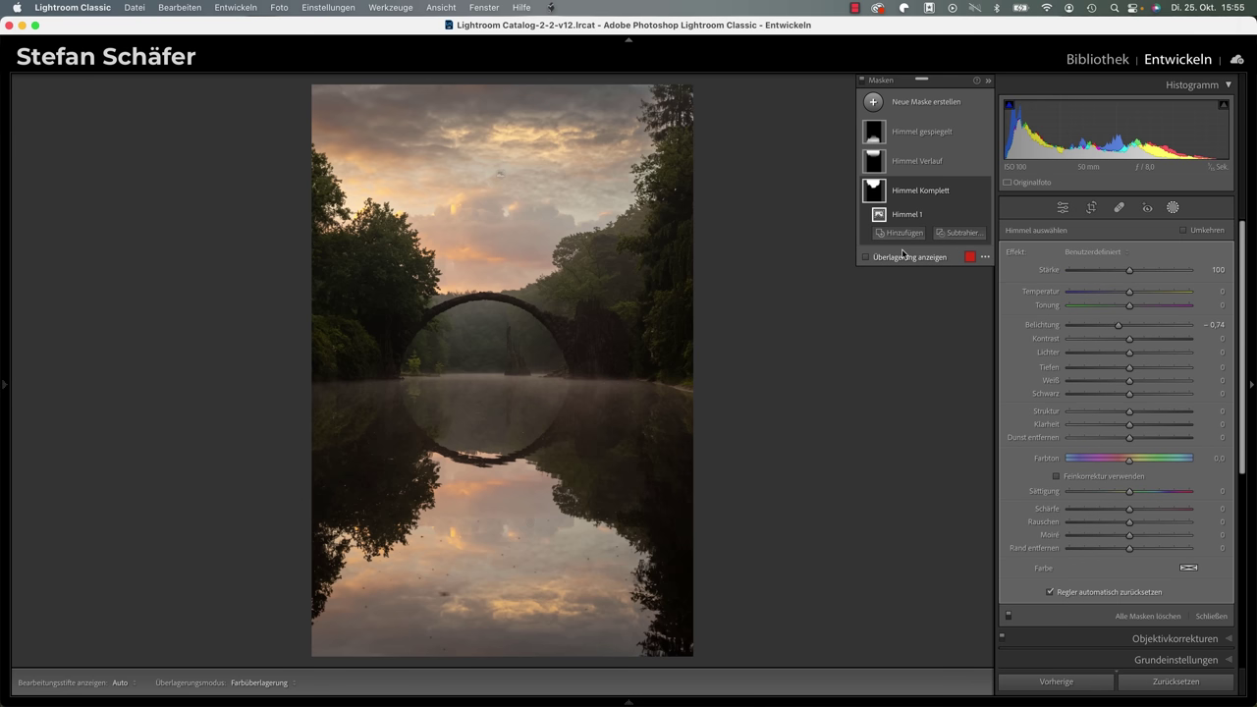
Step: Set the Himmel gespiegelt reflection mask to blacks −15 and contrast 14
left_click(933, 137)
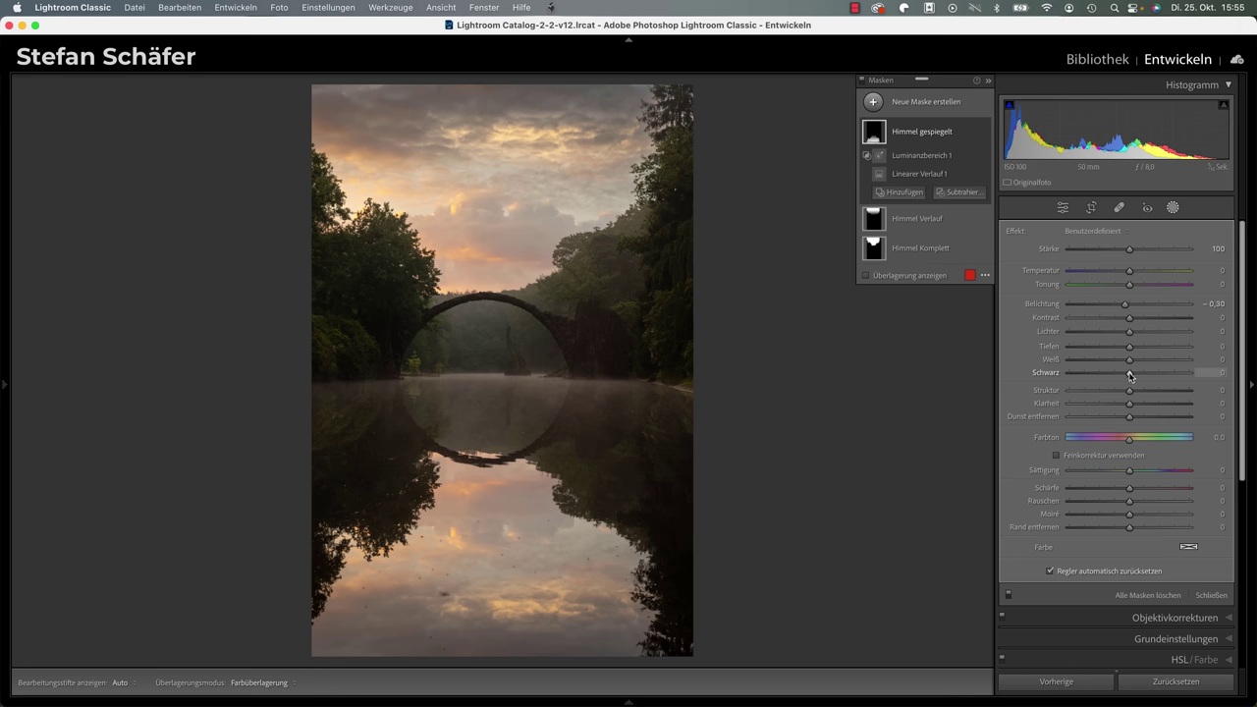
left_click_drag(1129, 373, 1120, 375)
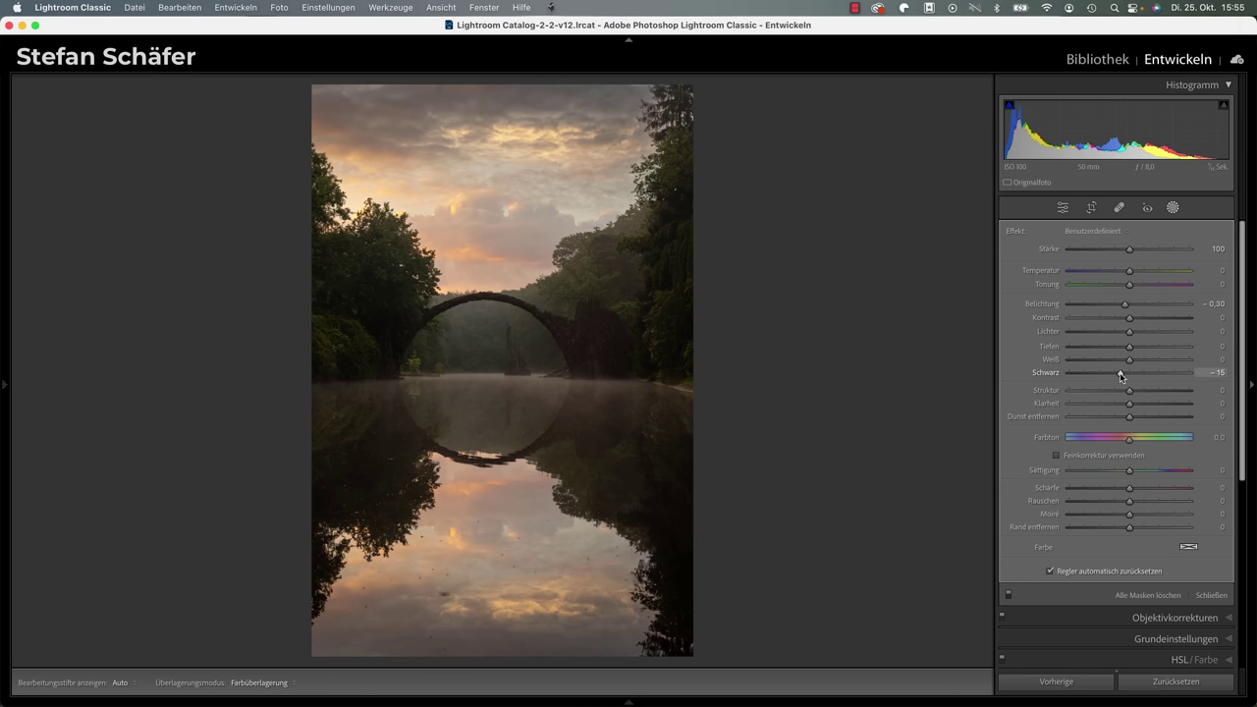
left_click_drag(1134, 321, 1136, 324)
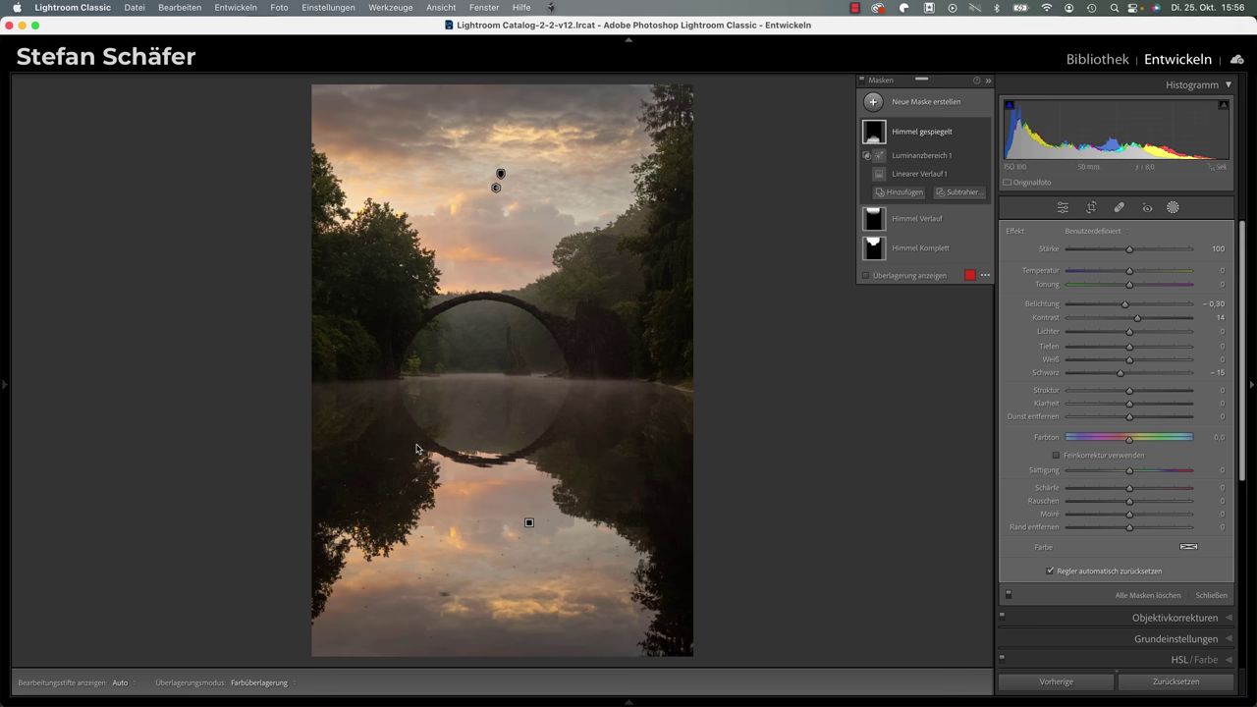
Step: Add a wide radial mask over the waterline beneath the bridge with dehaze −55
mouse_move(923, 131)
left_click(921, 104)
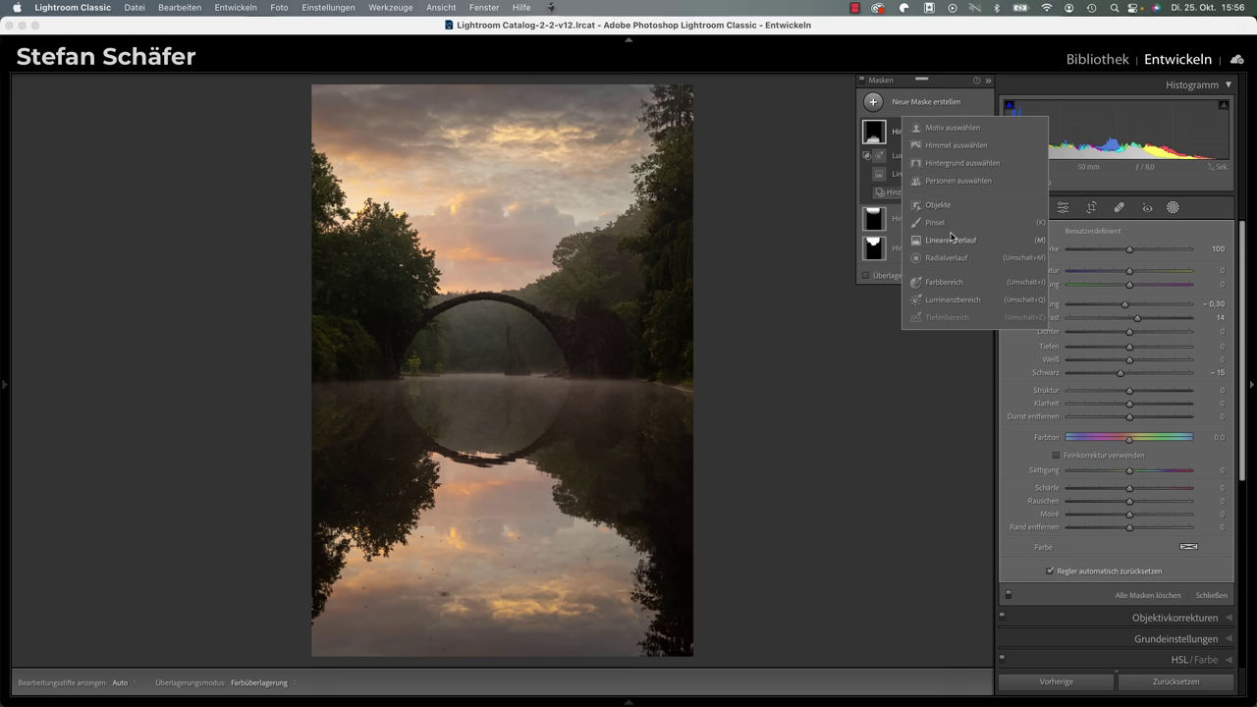
left_click(944, 257)
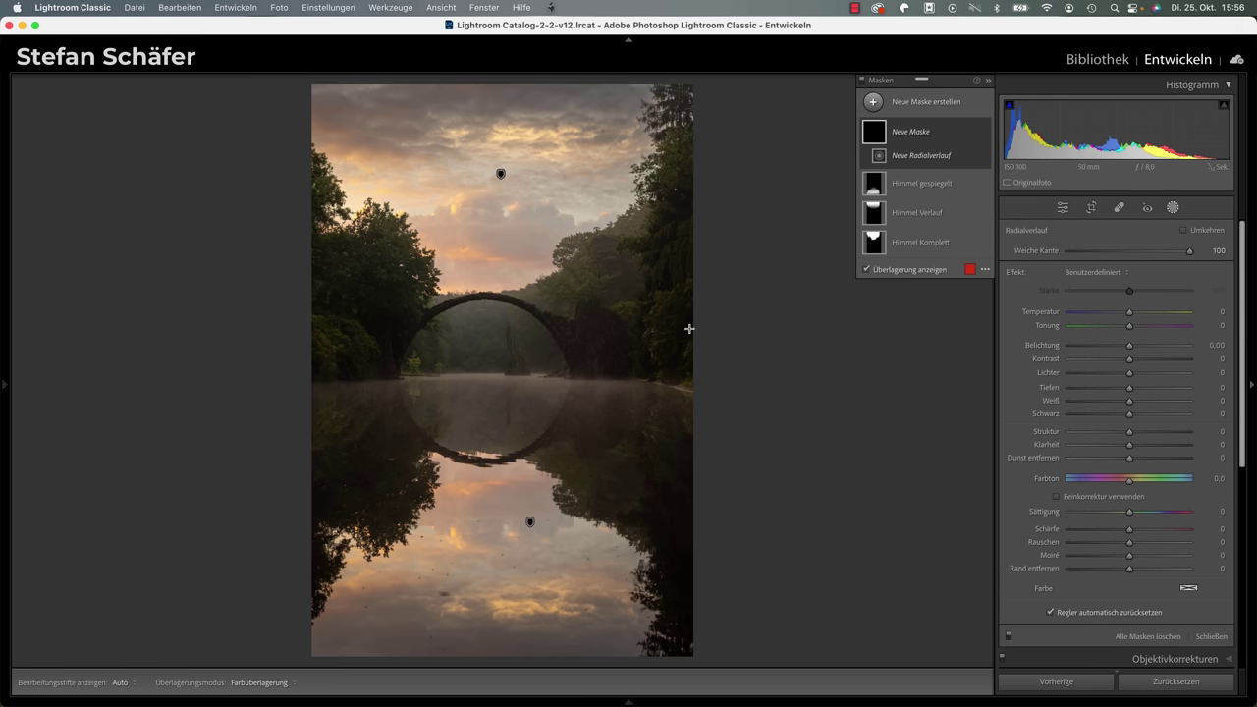
left_click_drag(465, 375, 814, 423)
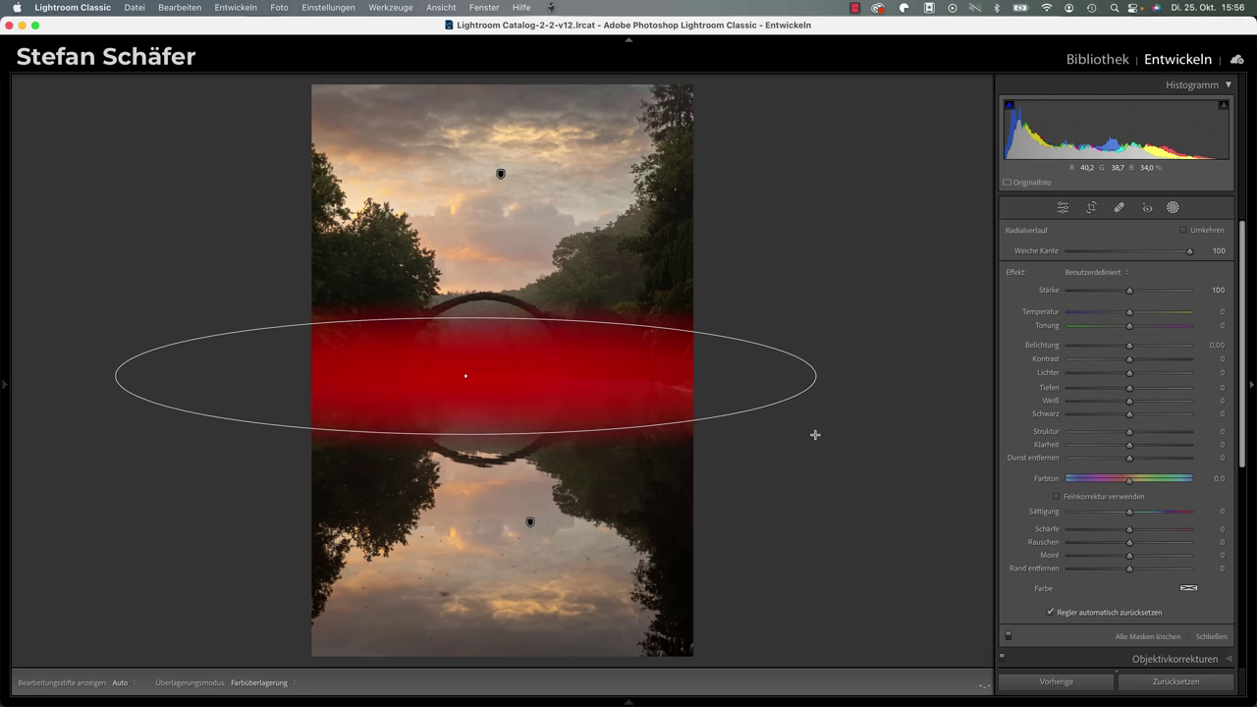
left_click_drag(814, 423, 782, 438)
left_click_drag(465, 376, 490, 409)
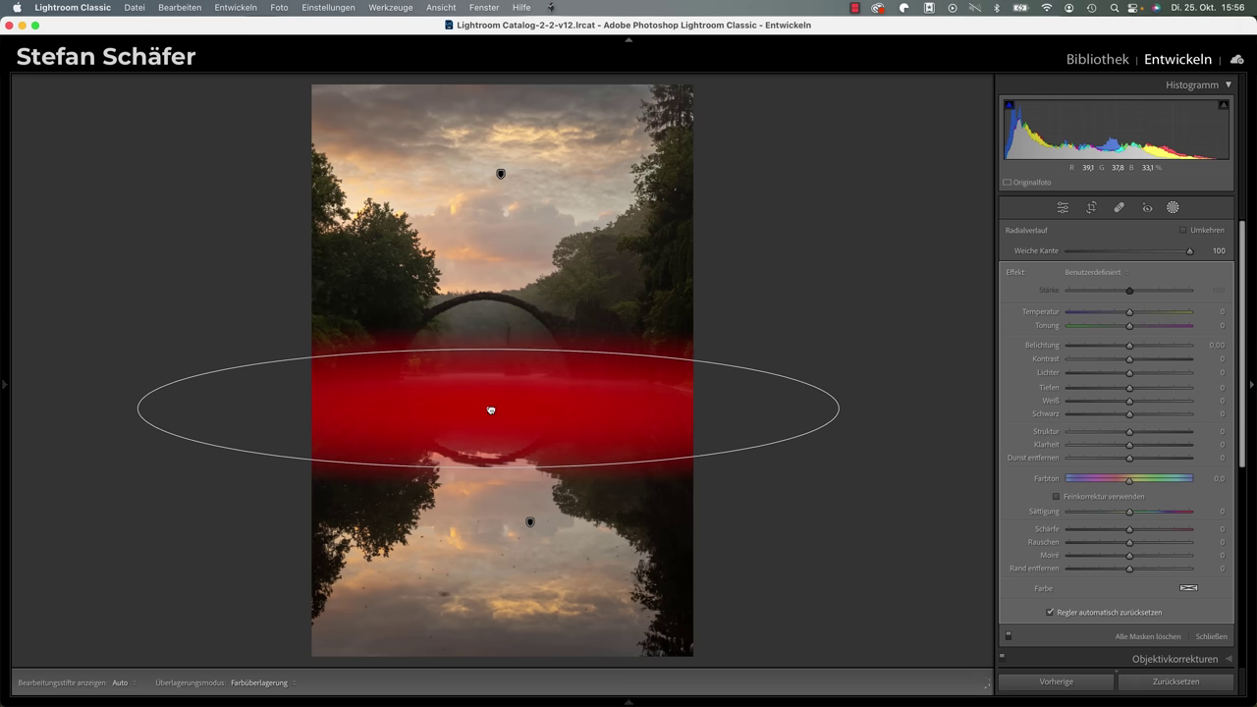
left_click_drag(490, 409, 491, 408)
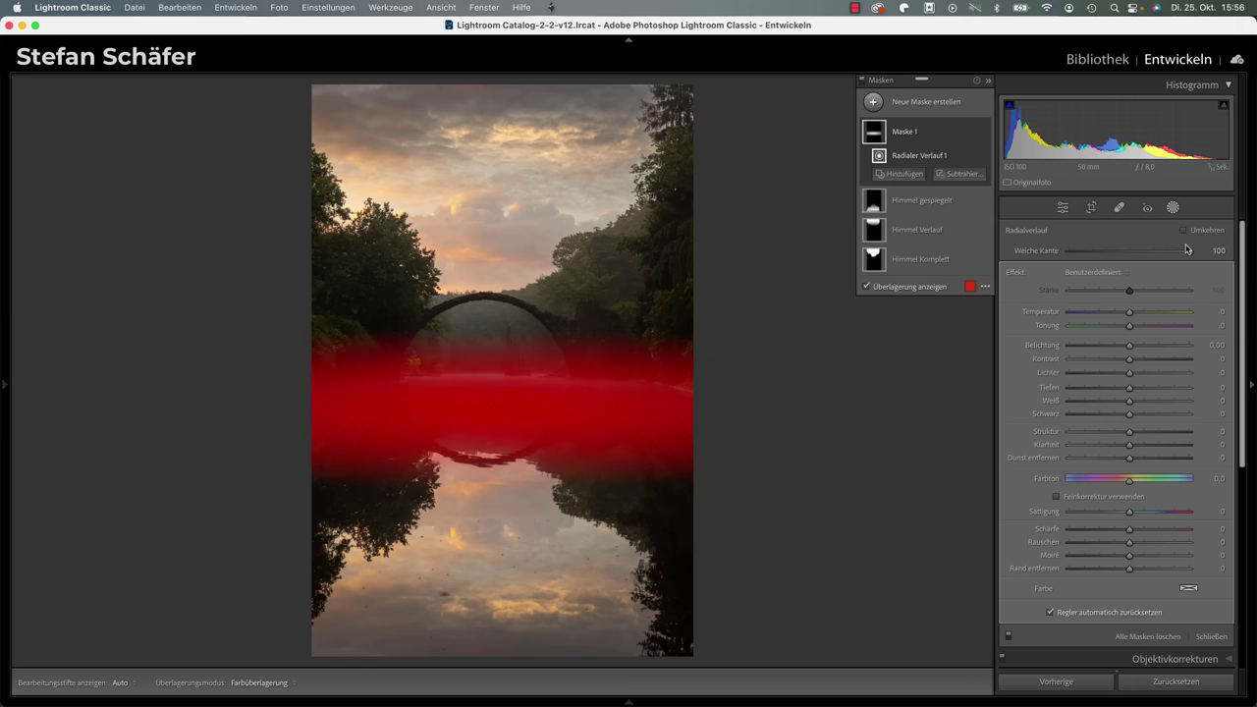
mouse_move(923, 186)
left_click_drag(1129, 461, 1094, 461)
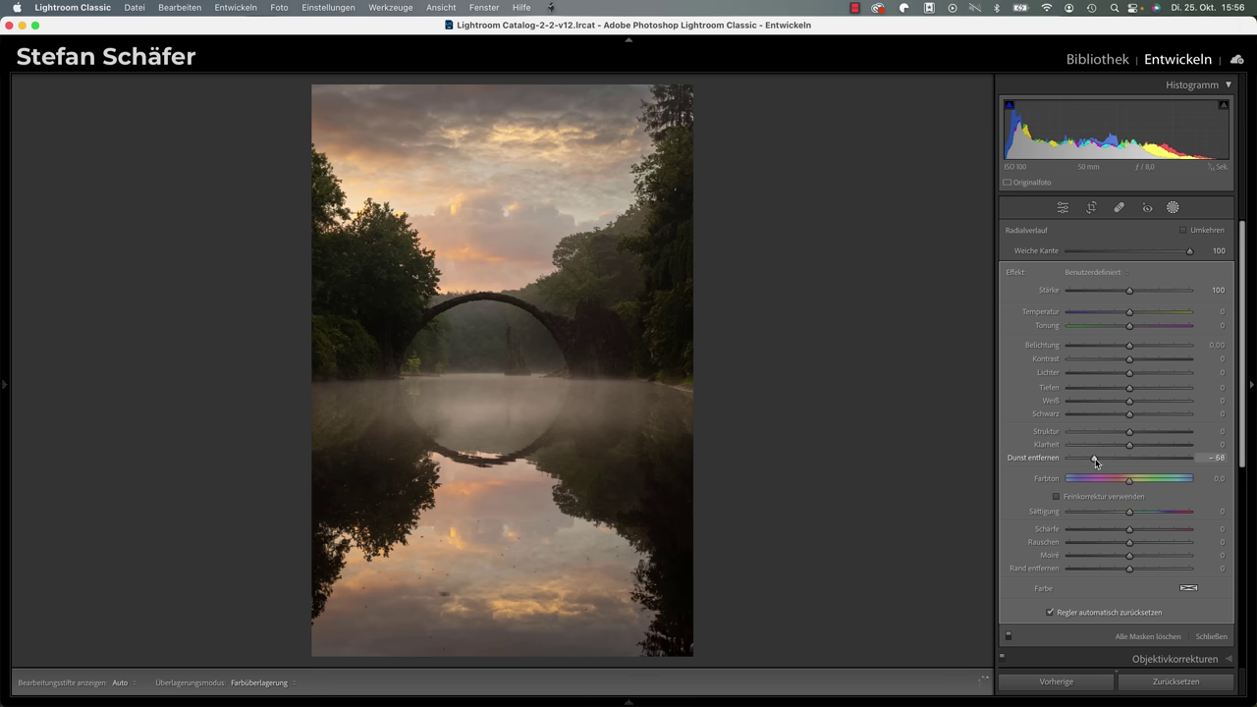
left_click_drag(1097, 458, 1097, 458)
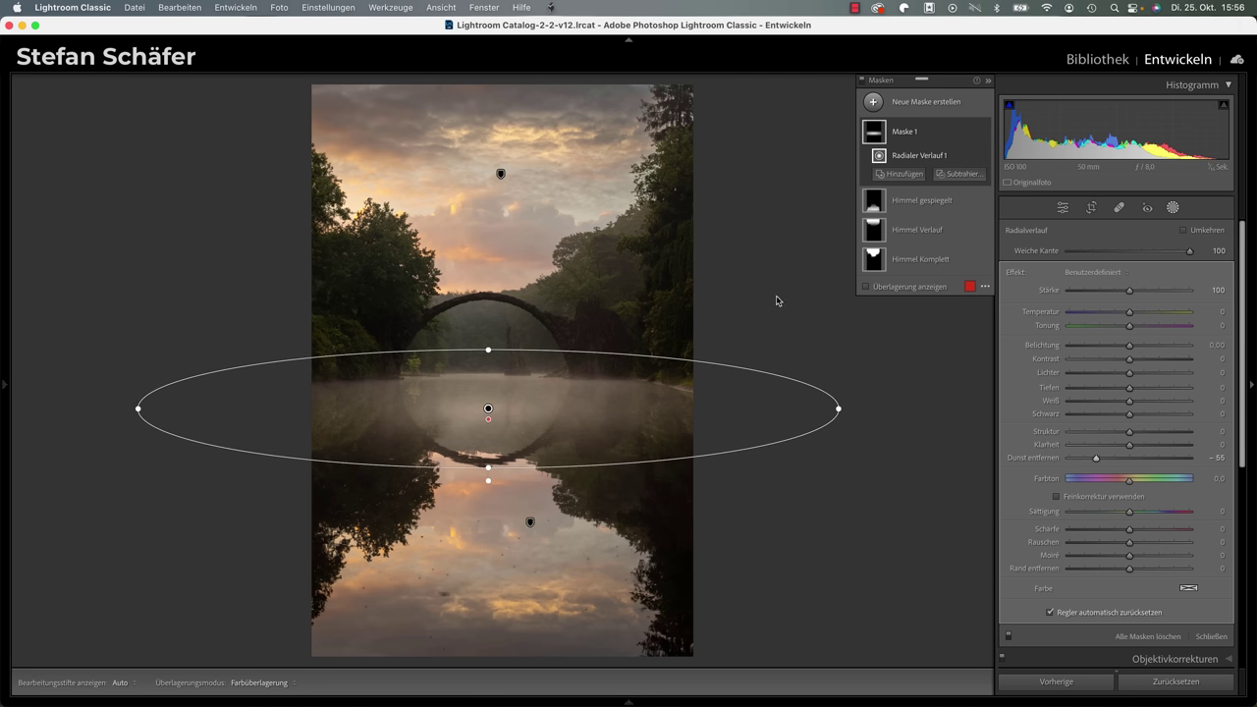
Step: Nudge the radial mask's top edge and centre to refine it over the waterline
left_click_drag(488, 349, 487, 351)
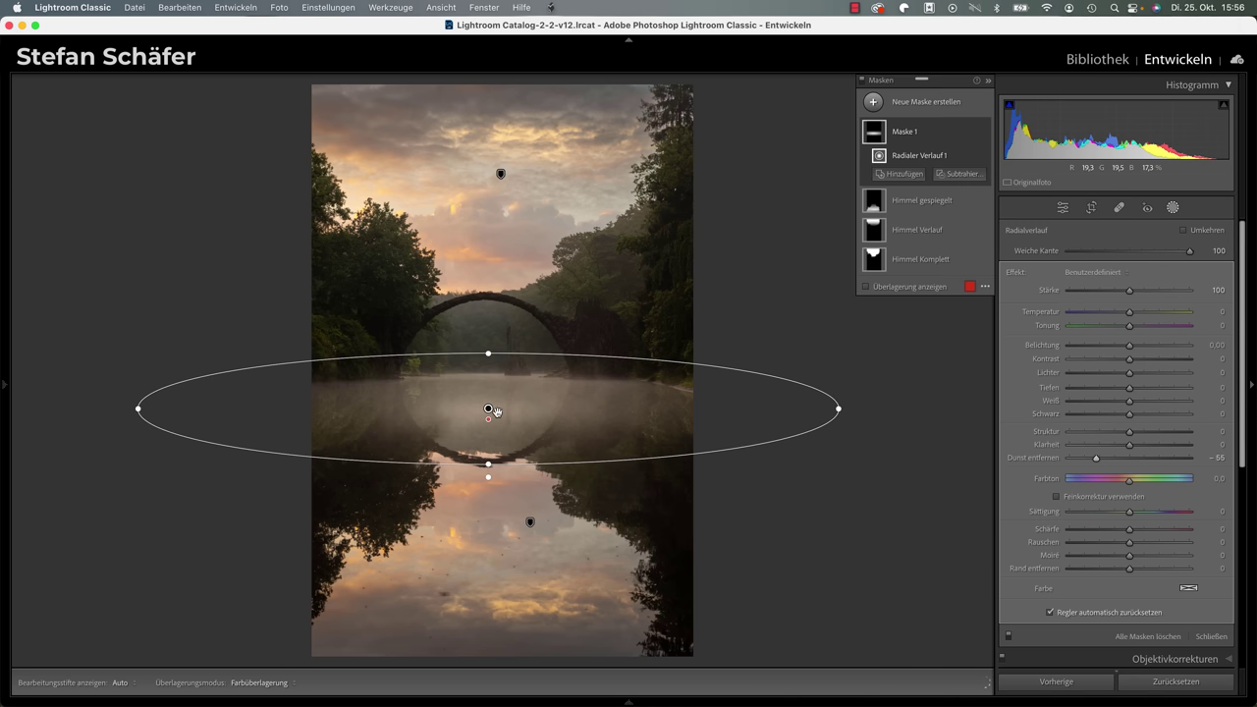
left_click_drag(490, 409, 491, 404)
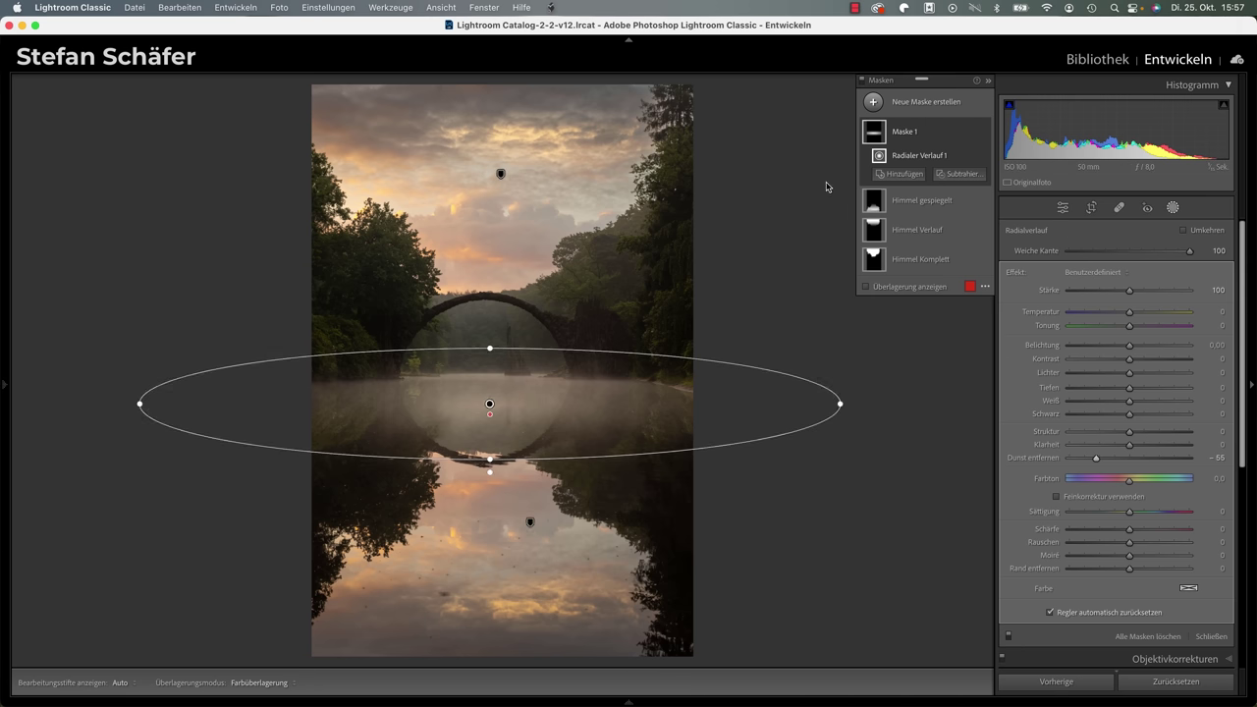
Step: Create an object mask by brushing over the arched bridge and its right bank
left_click(909, 110)
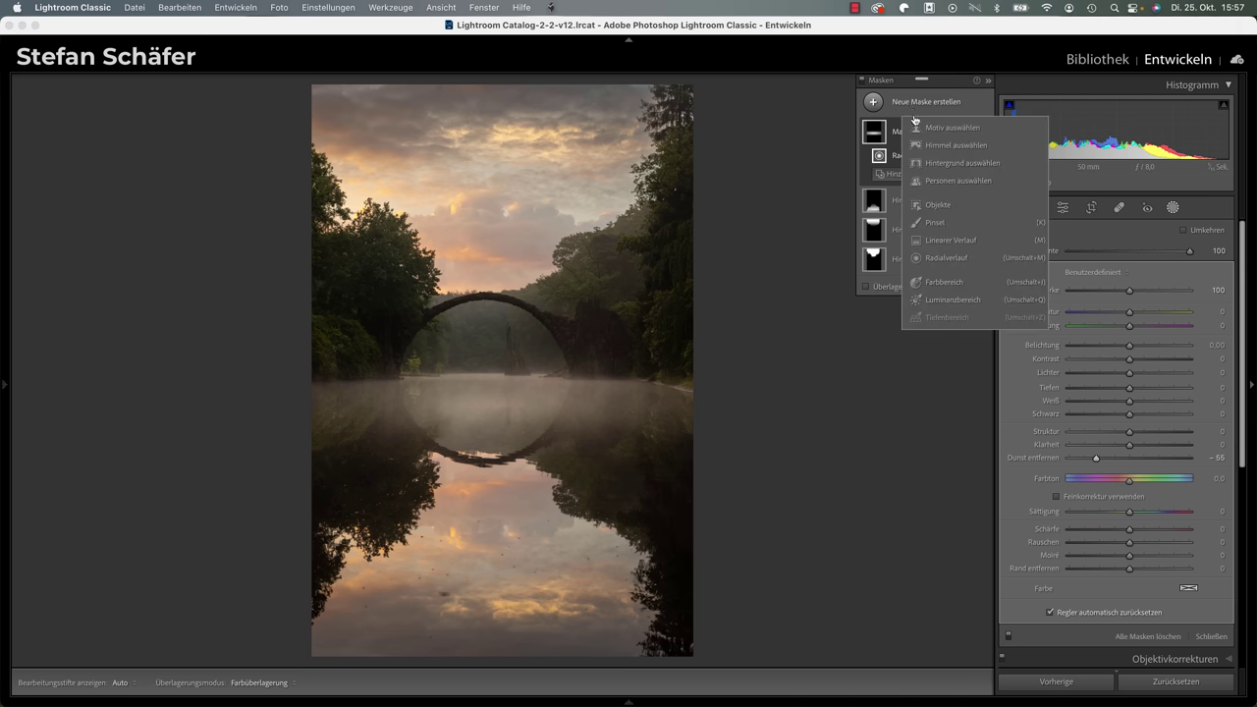
left_click(939, 206)
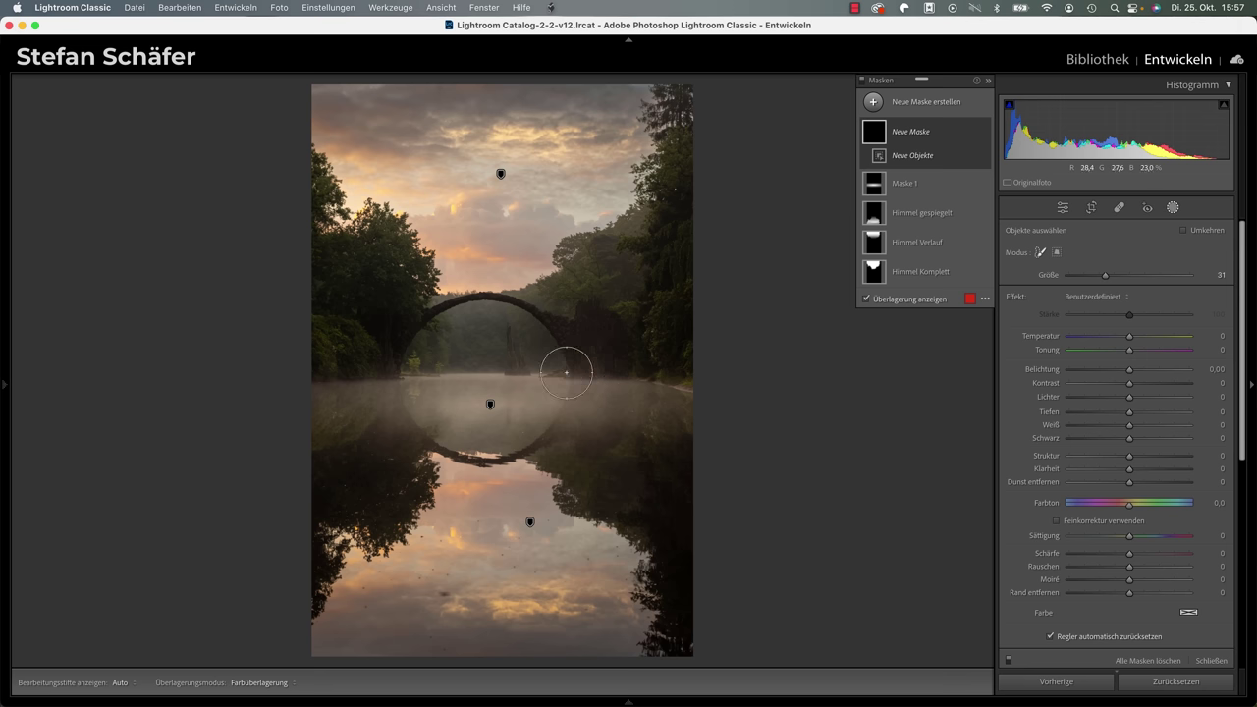
mouse_move(576, 366)
left_mouse_down()
mouse_move(614, 359)
mouse_move(589, 310)
mouse_move(570, 340)
mouse_move(550, 320)
mouse_move(484, 308)
mouse_move(423, 334)
mouse_move(406, 356)
mouse_move(398, 331)
left_mouse_up()
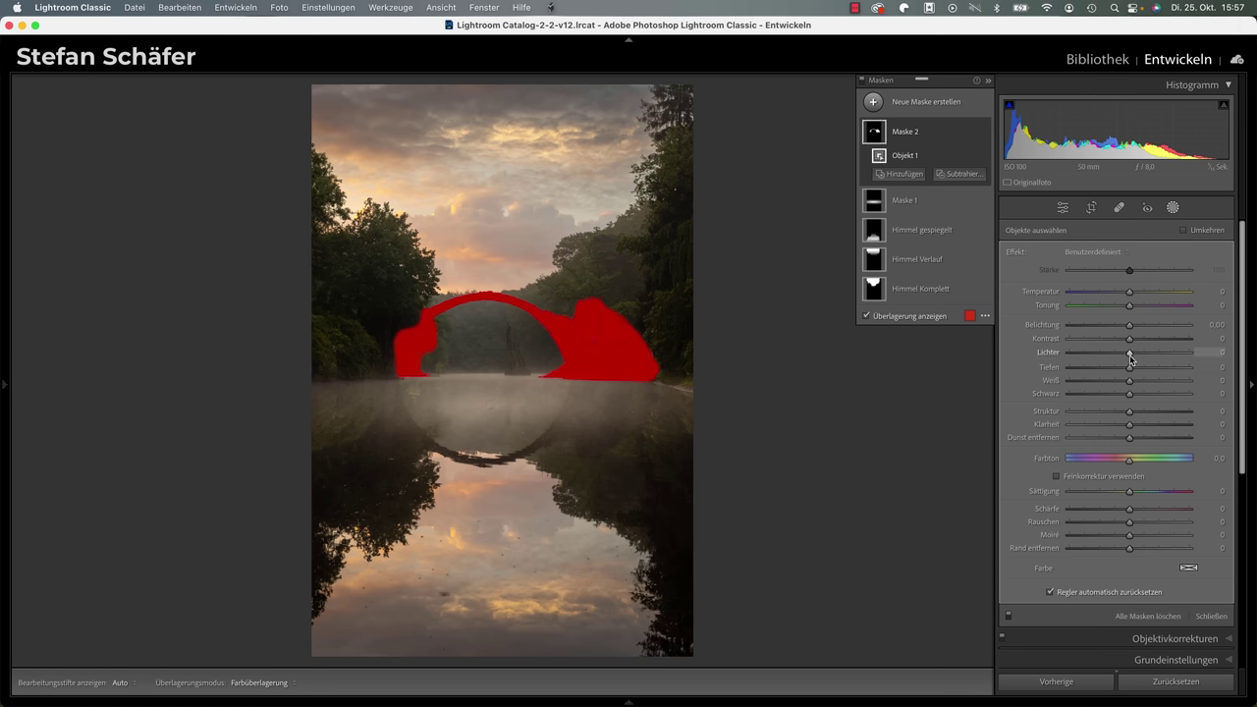
Step: Give the bridge mask Klarheit 30, Kontrast 10 and Weiß 30
left_click_drag(1129, 426, 1145, 429)
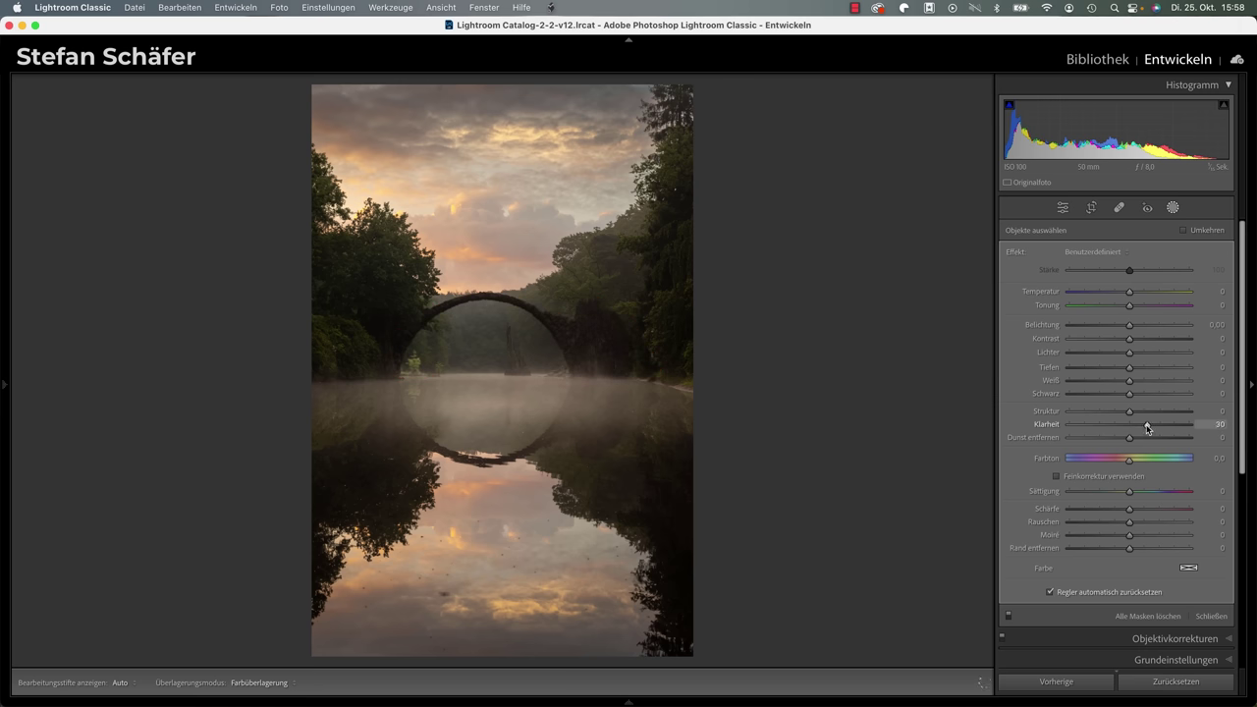
left_click_drag(1147, 428, 1147, 428)
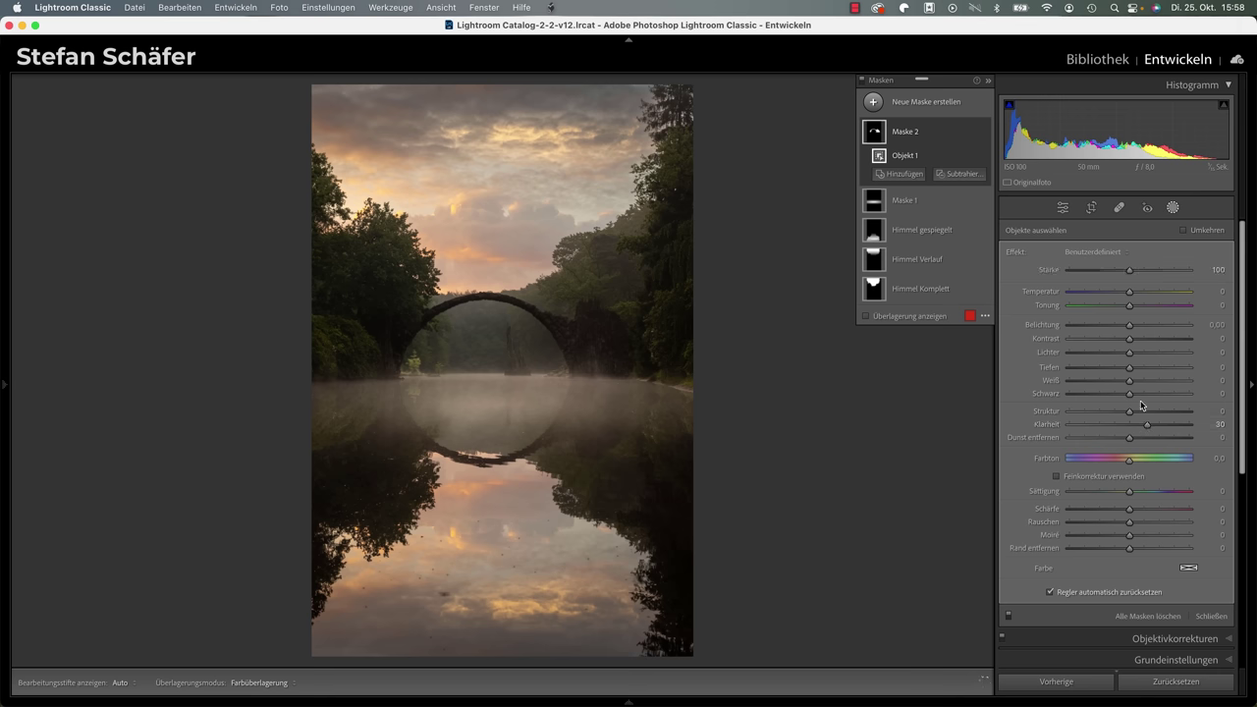
left_click_drag(1129, 340, 1143, 382)
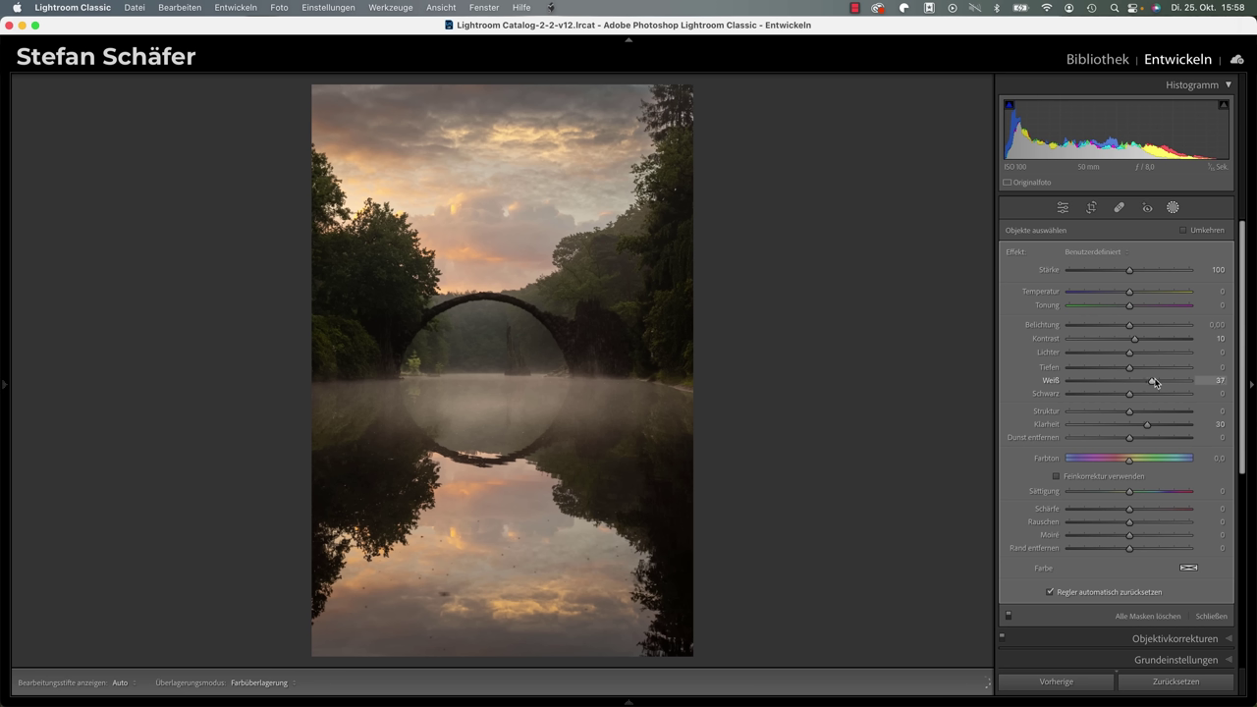
left_click_drag(1155, 382, 1167, 382)
left_click_drag(1155, 381, 1152, 381)
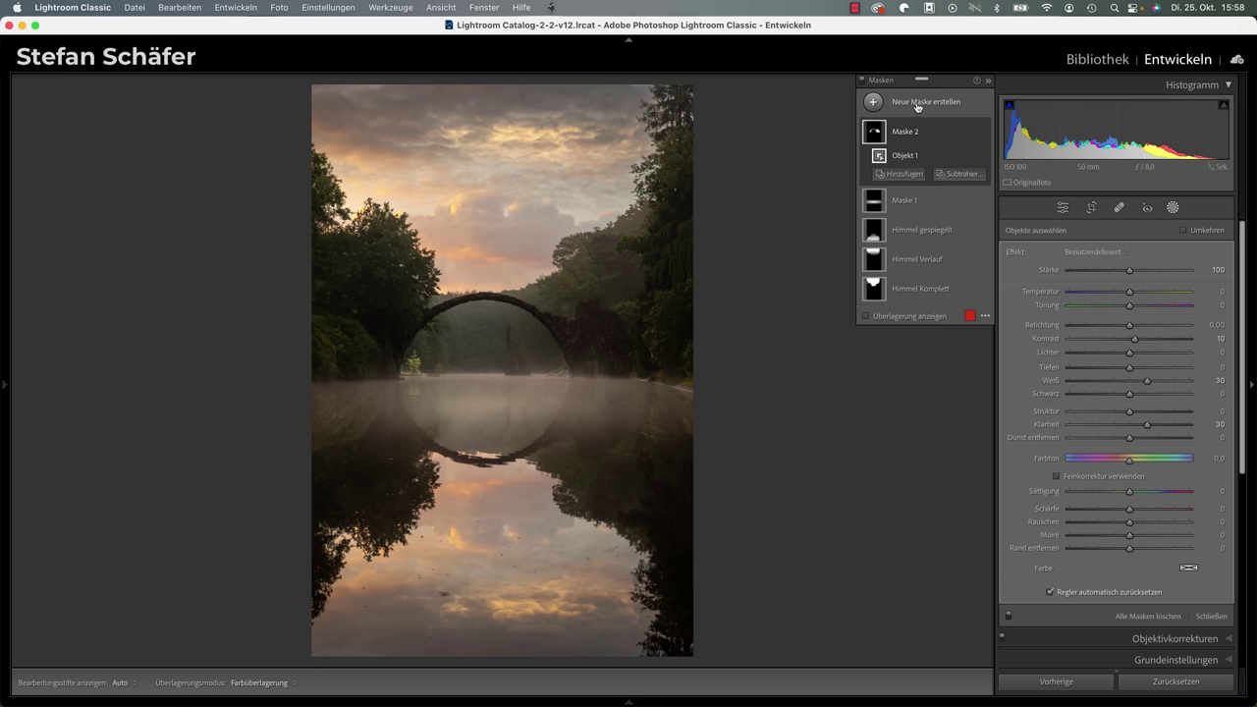
Step: Create a luminance-range mask for midtones (0/35 to 65/100) with Kontrast 24
left_click(918, 103)
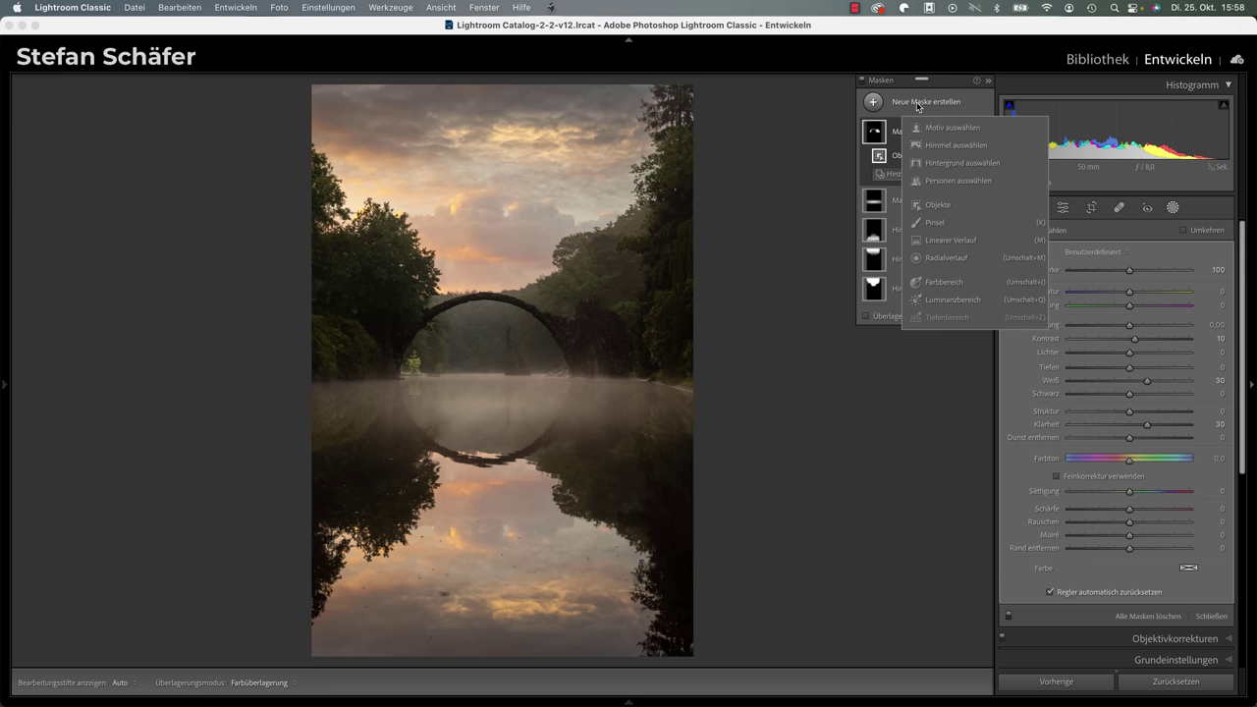
left_click(952, 300)
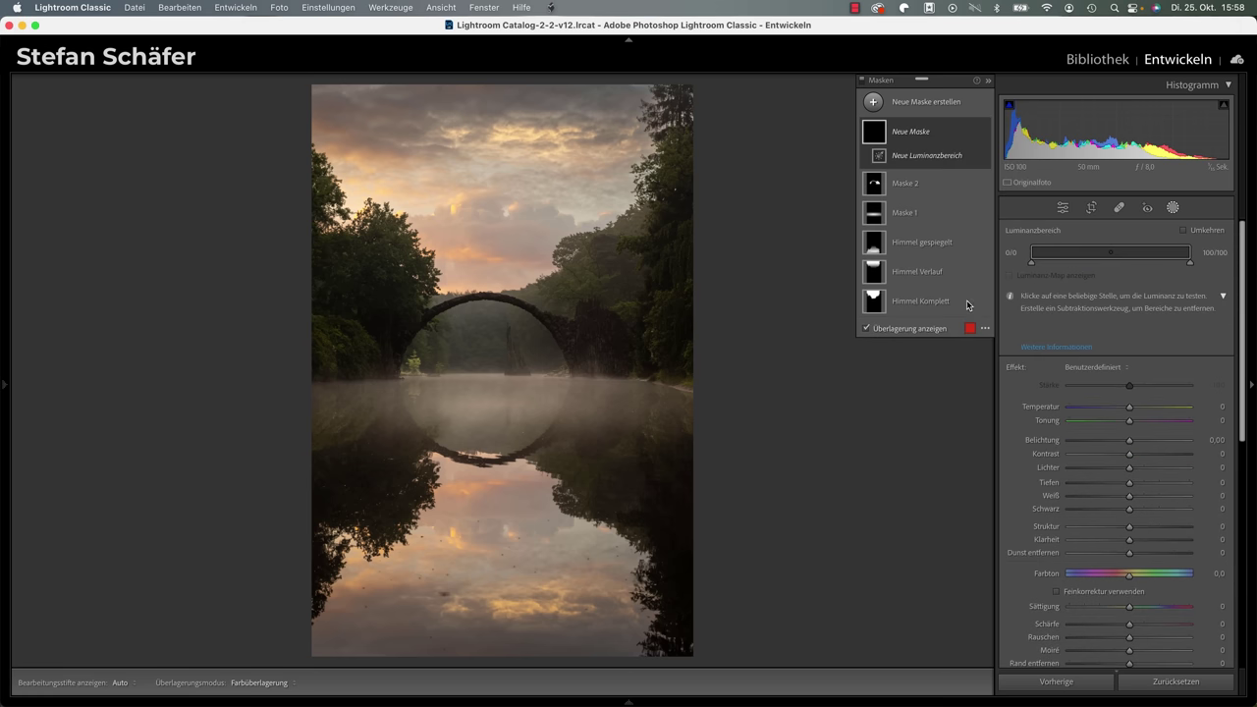
left_click_drag(1029, 255, 1083, 254)
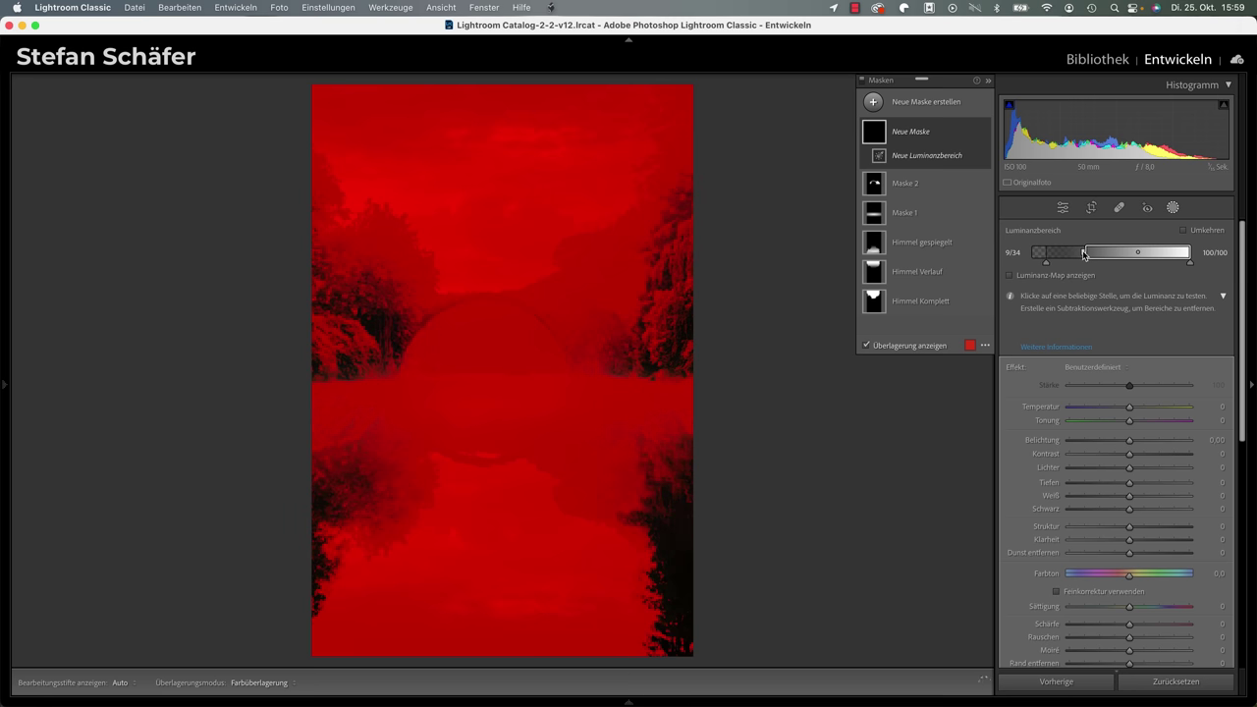
mouse_move(1190, 256)
left_mouse_down()
mouse_move(1136, 254)
mouse_move(1192, 264)
left_mouse_up()
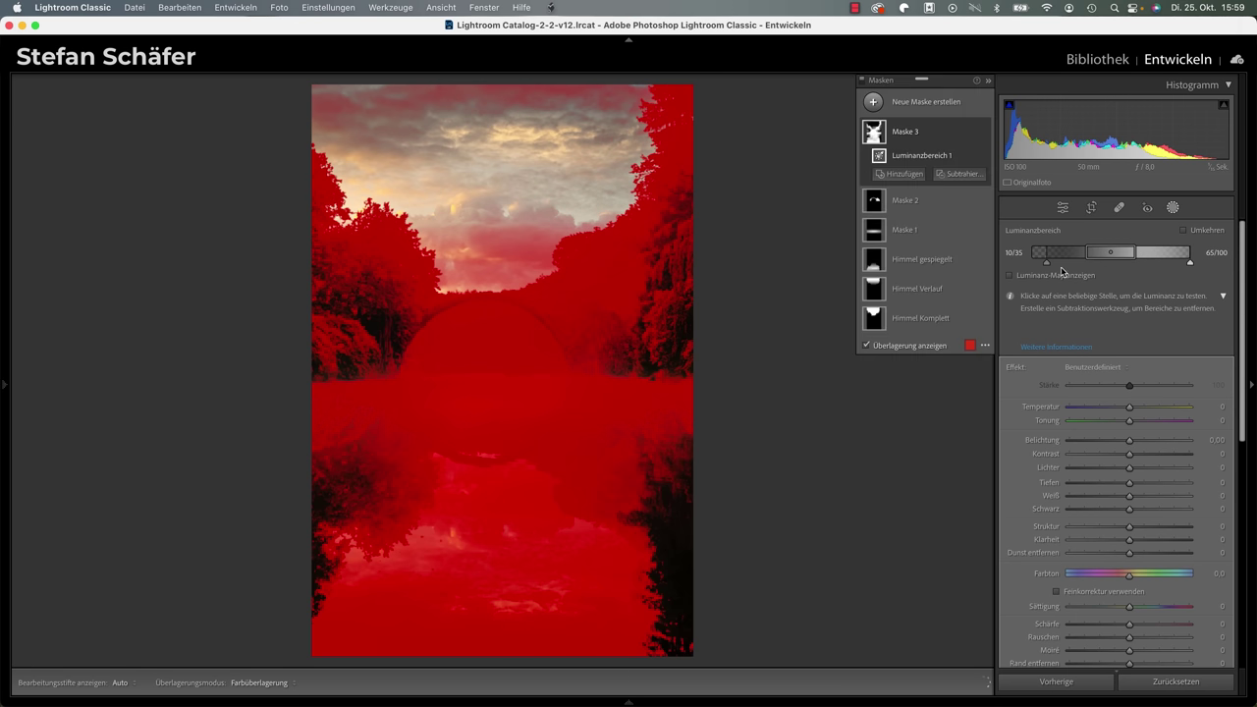
left_click_drag(1046, 265, 1007, 267)
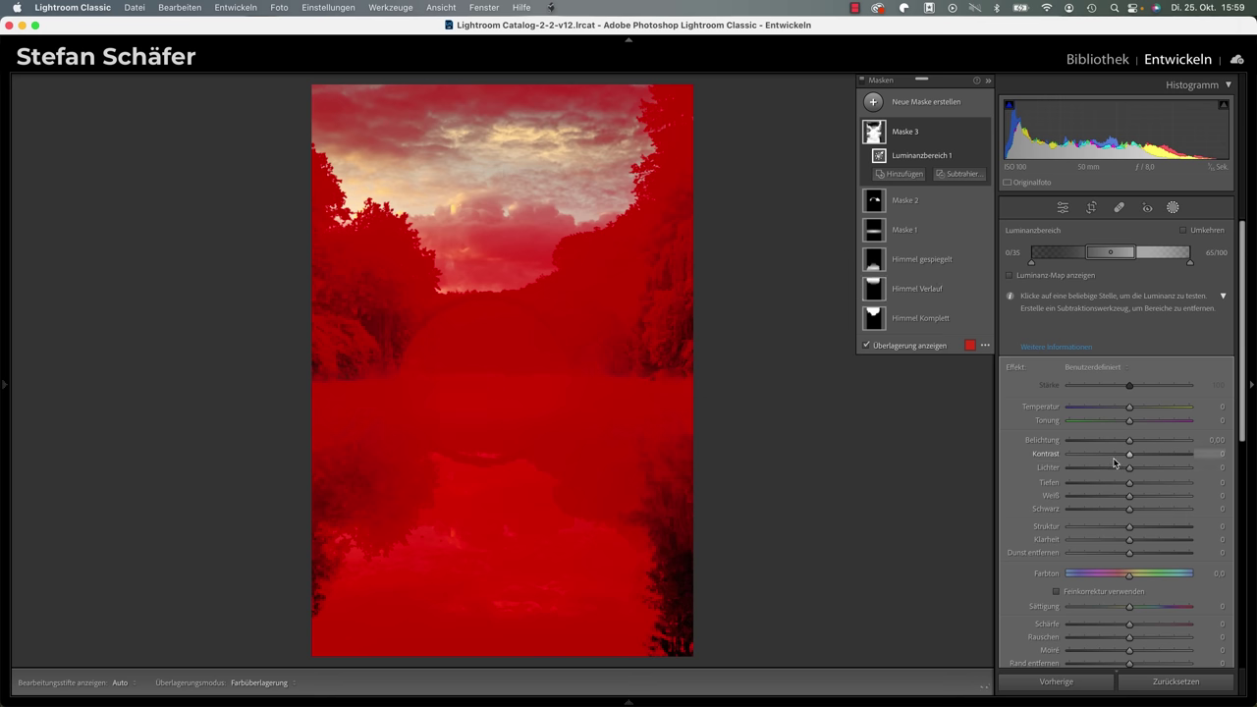
left_click_drag(1129, 458, 1154, 456)
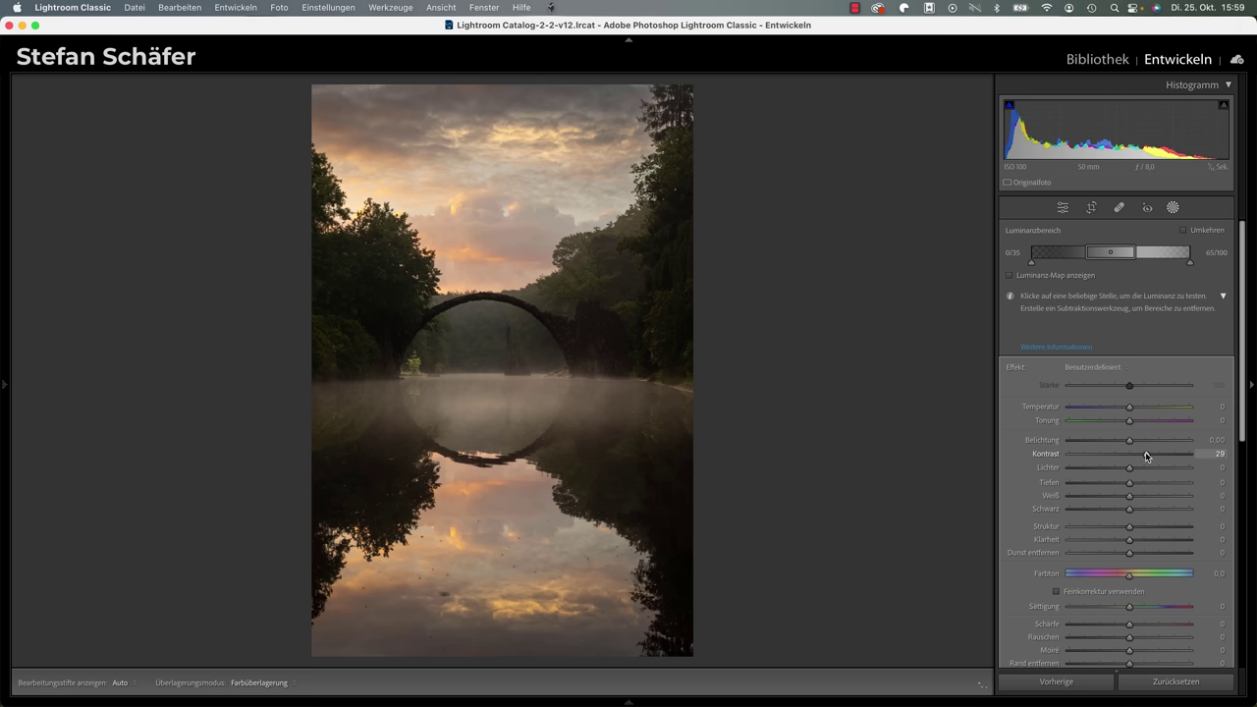
left_click_drag(1145, 455, 1142, 455)
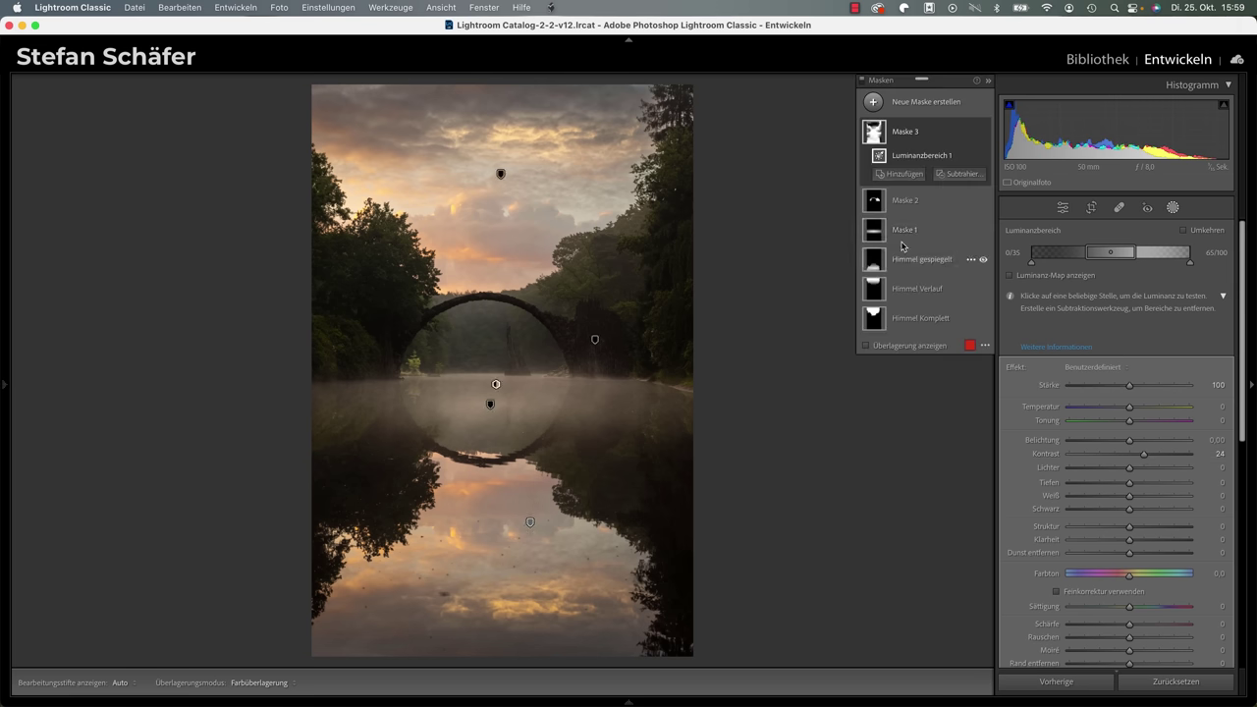
Step: Rename Maske 1 to Nebel
left_click(969, 230)
left_click(974, 235)
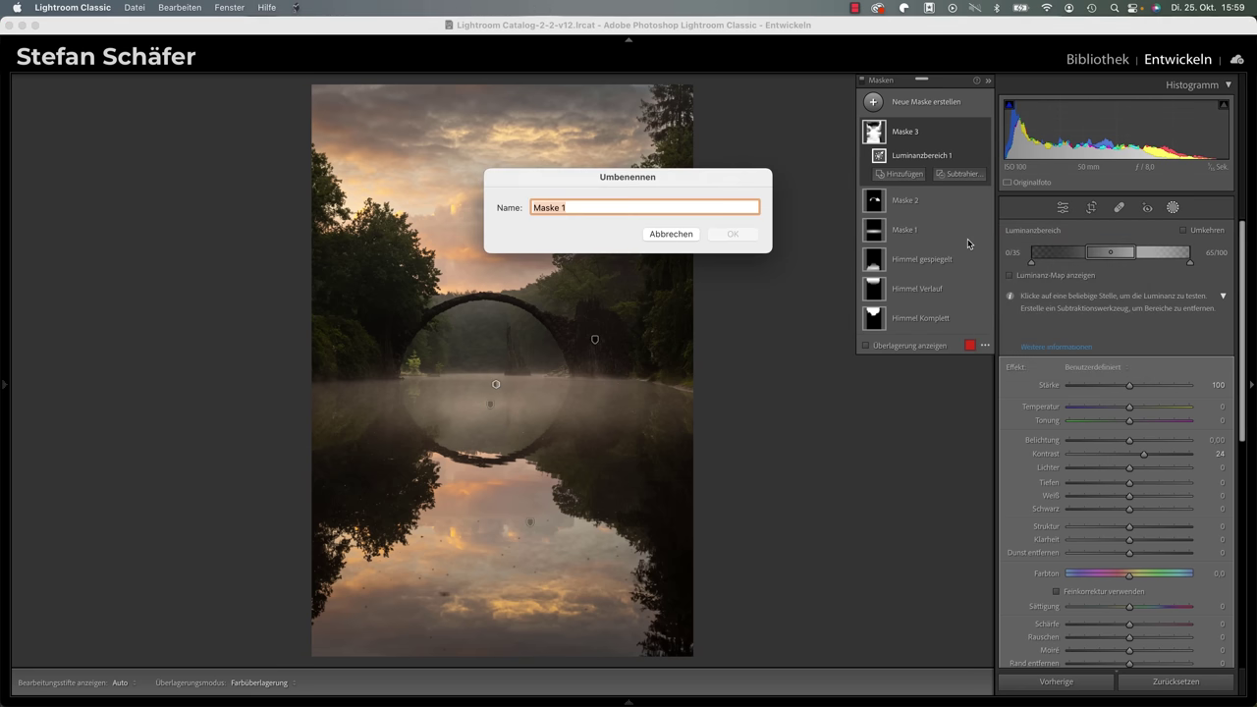
type("Nebel")
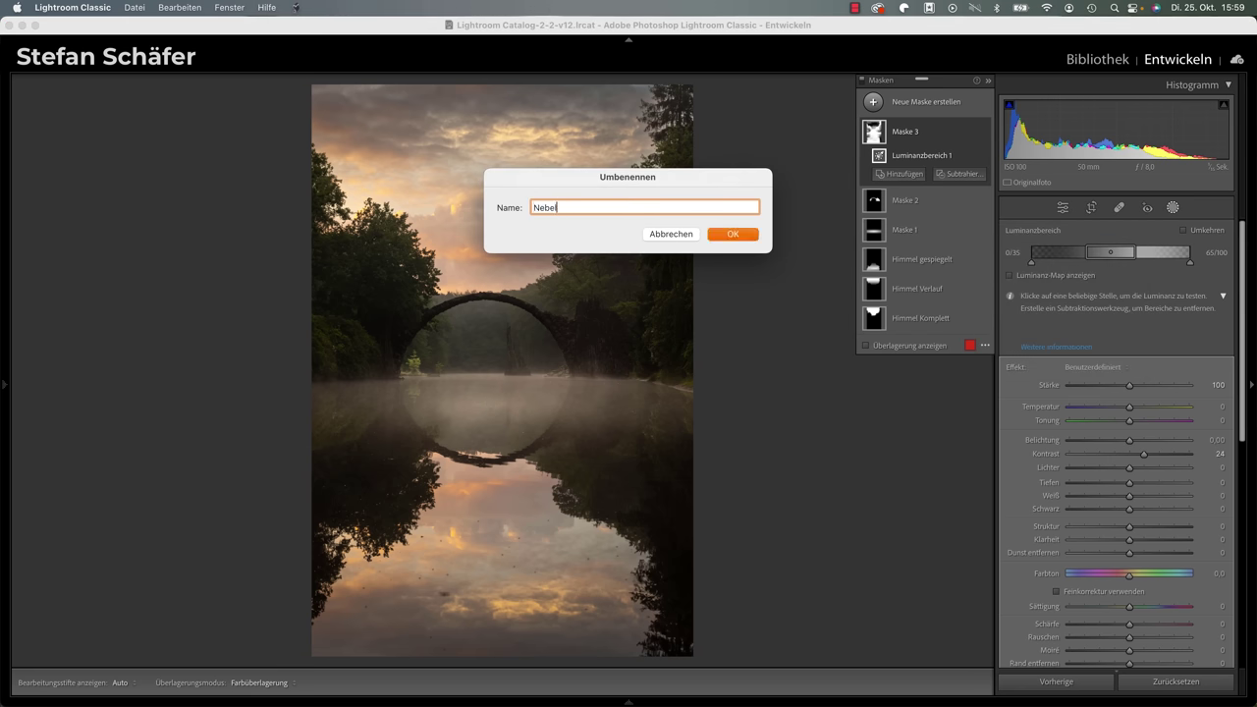
key("Return")
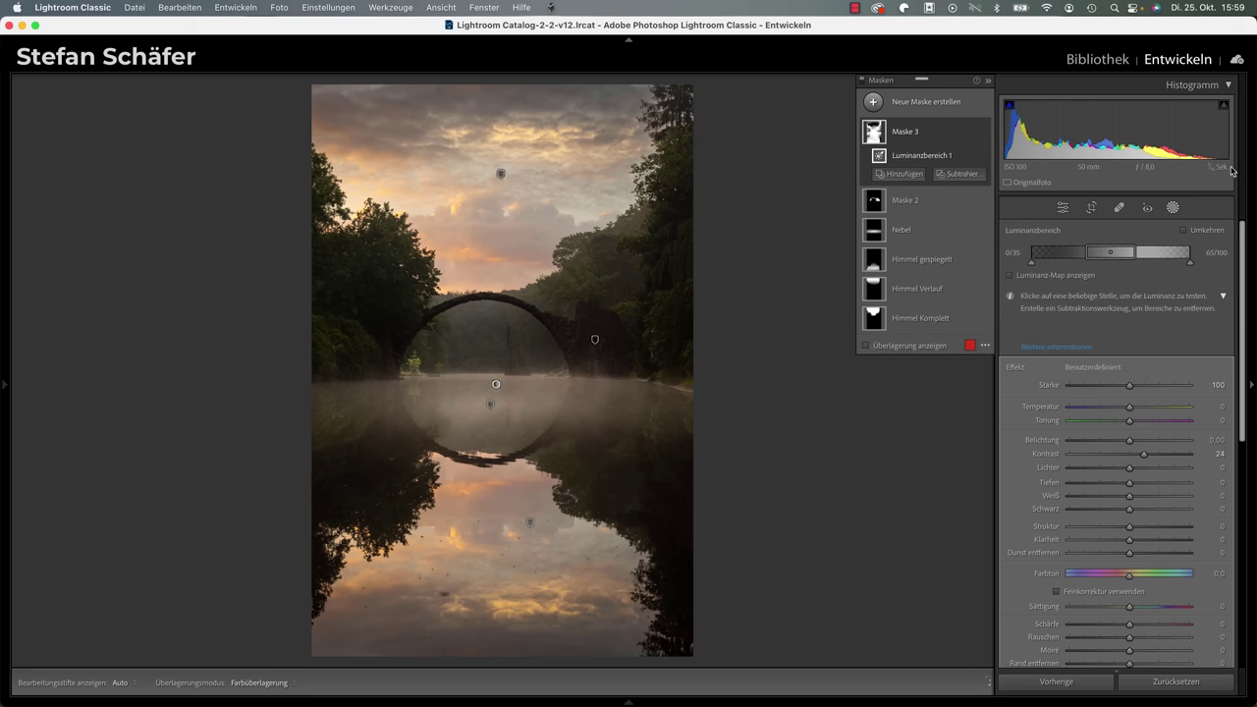
Step: Rename Maske 2 to Brücke
left_click(970, 201)
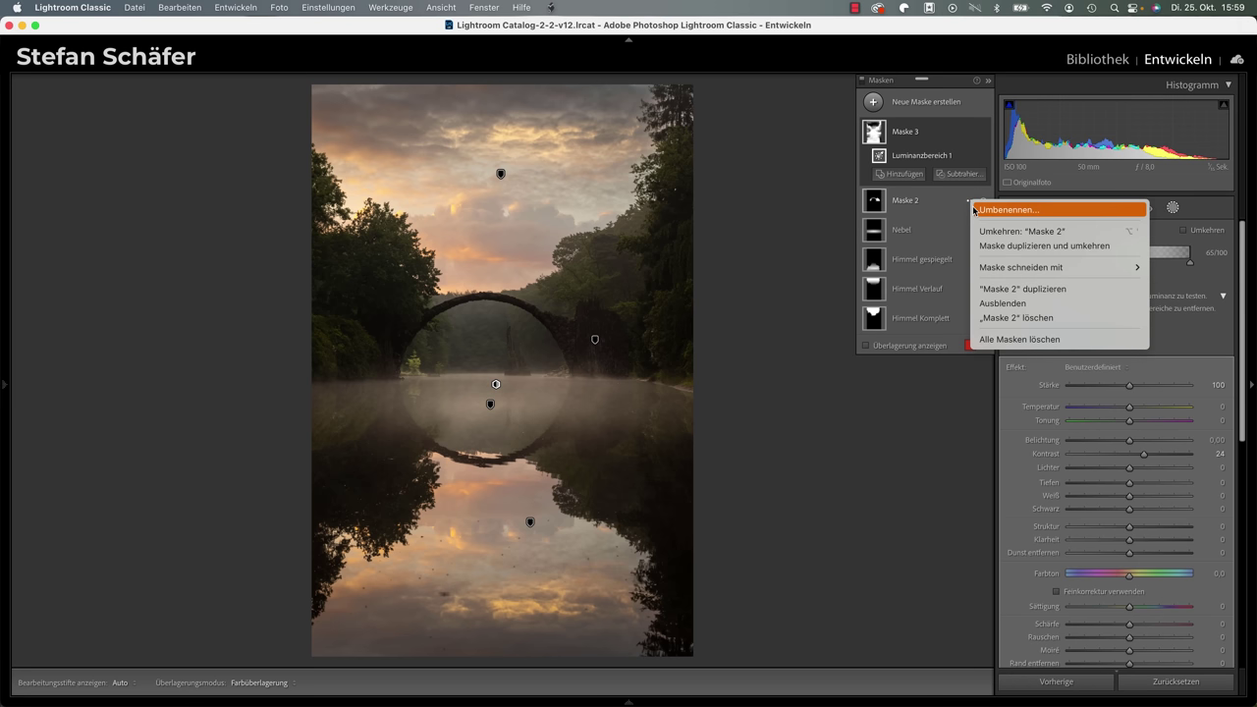
left_click(971, 206)
type("Brücke")
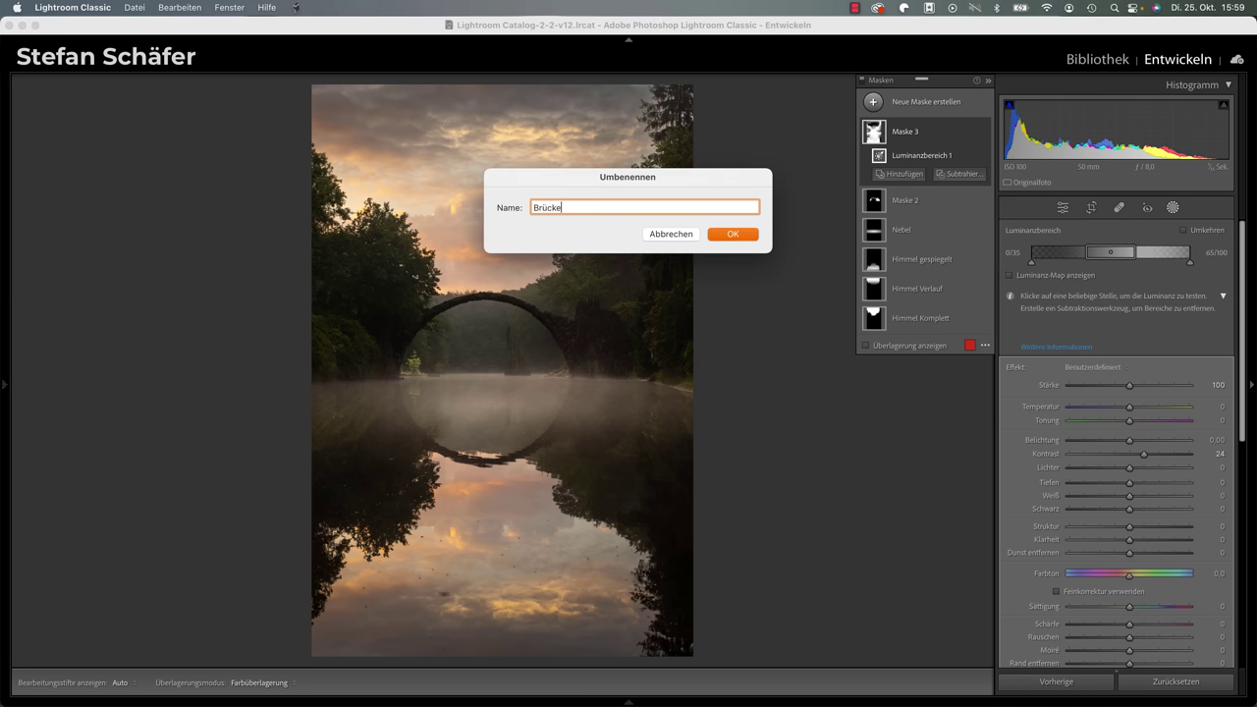
key("Return")
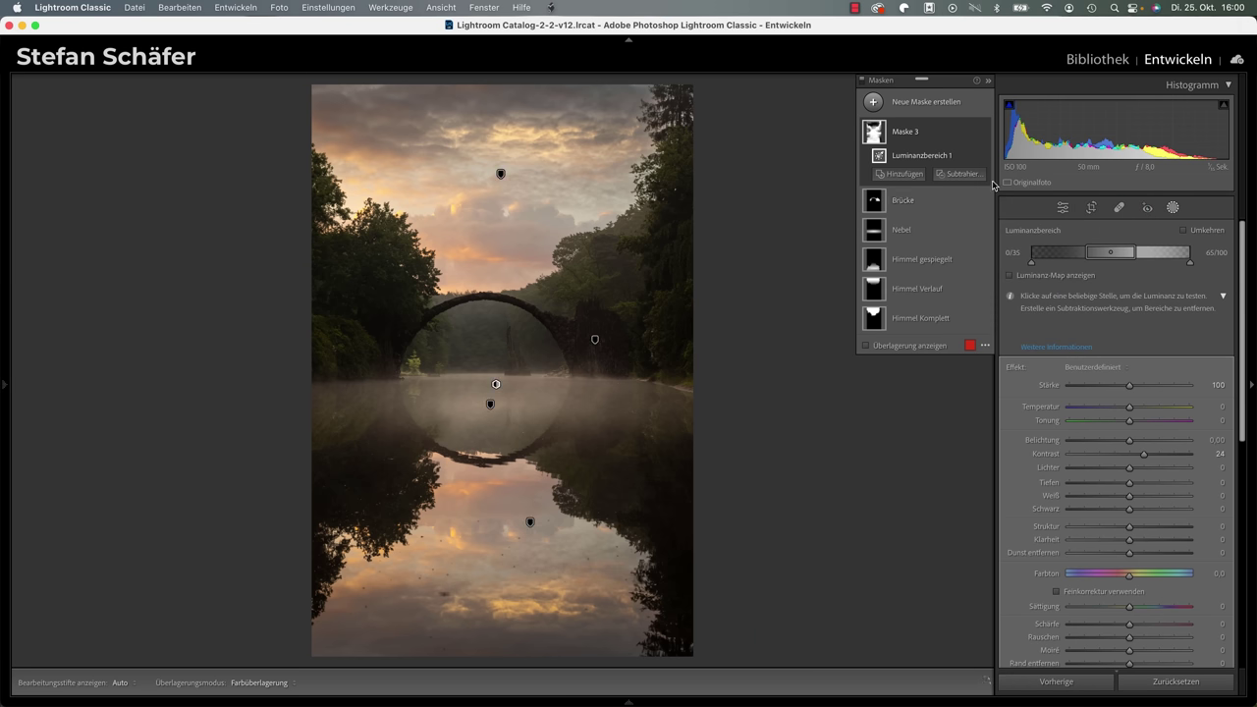
Step: Rename Maske 3 to Kontrast Mitteltöne
left_click(971, 131)
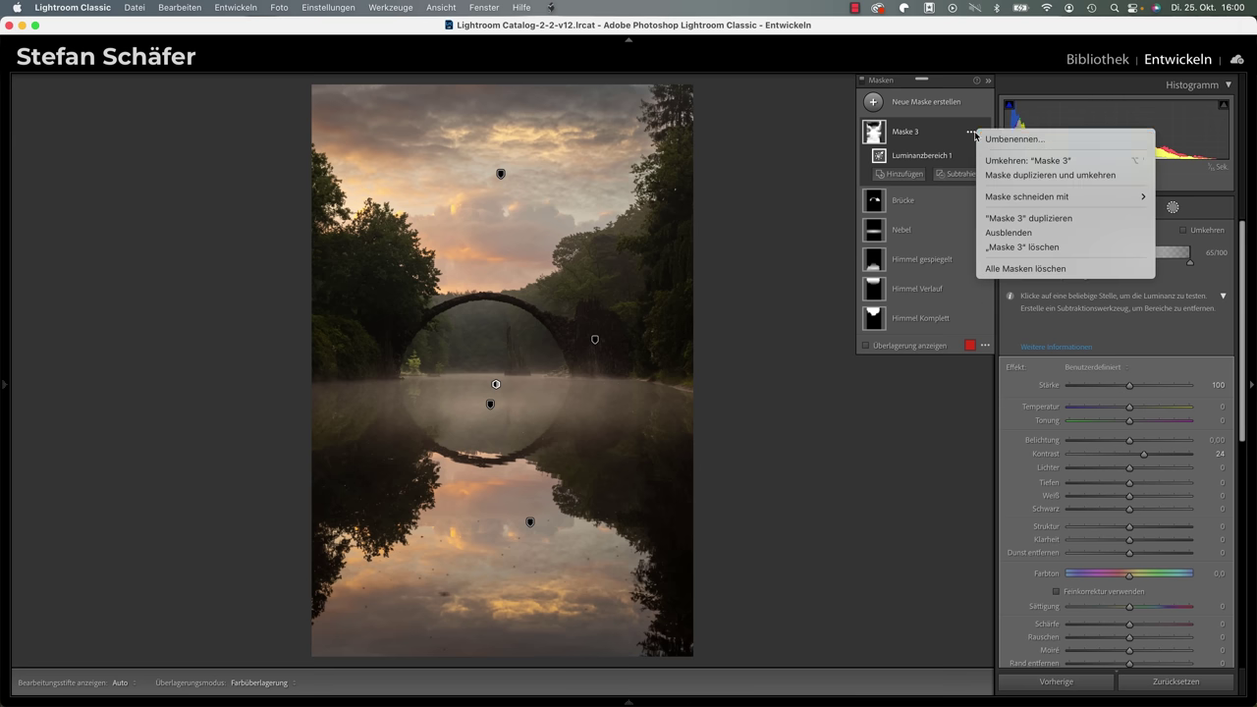
left_click(1001, 140)
type("Kontrast Mitteltöne")
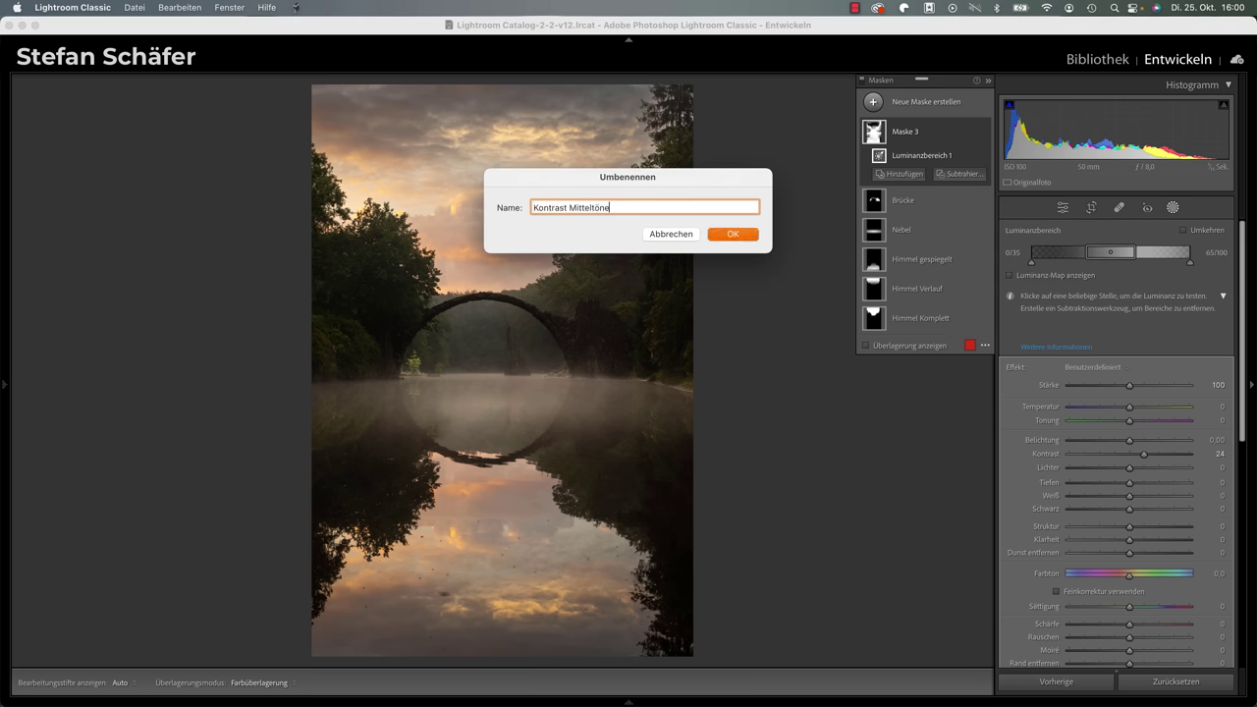
key("Return")
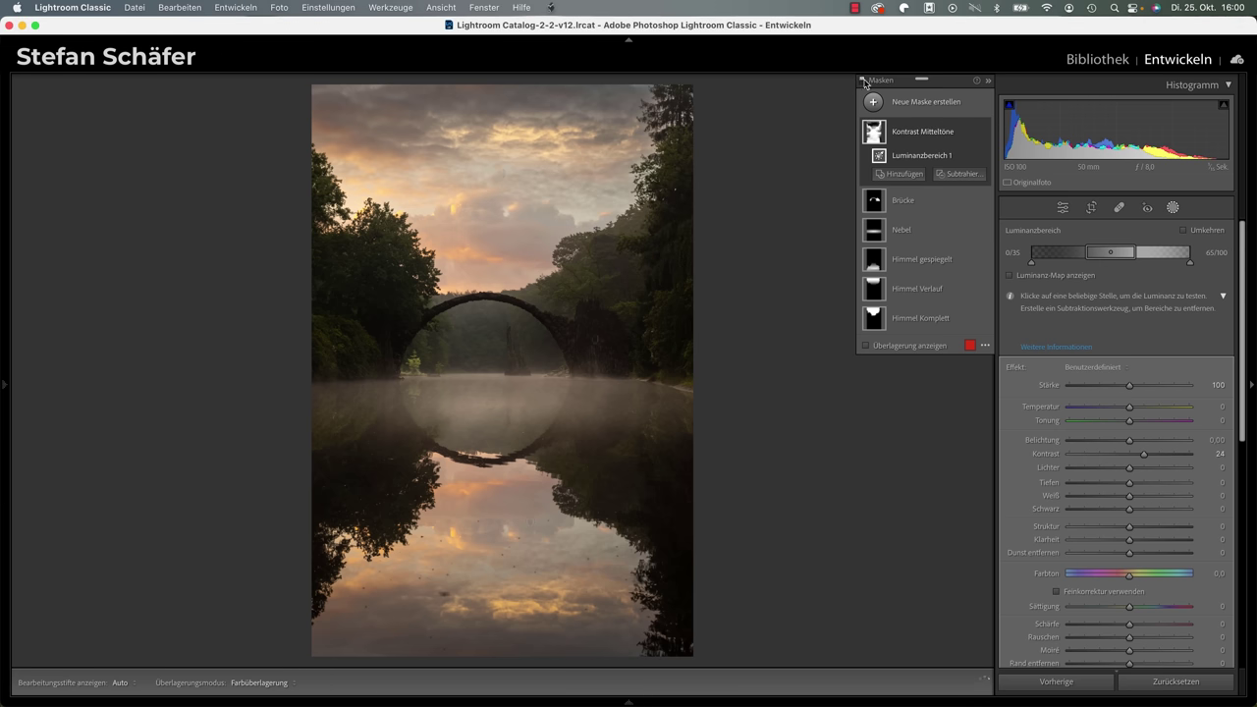
left_click(862, 81)
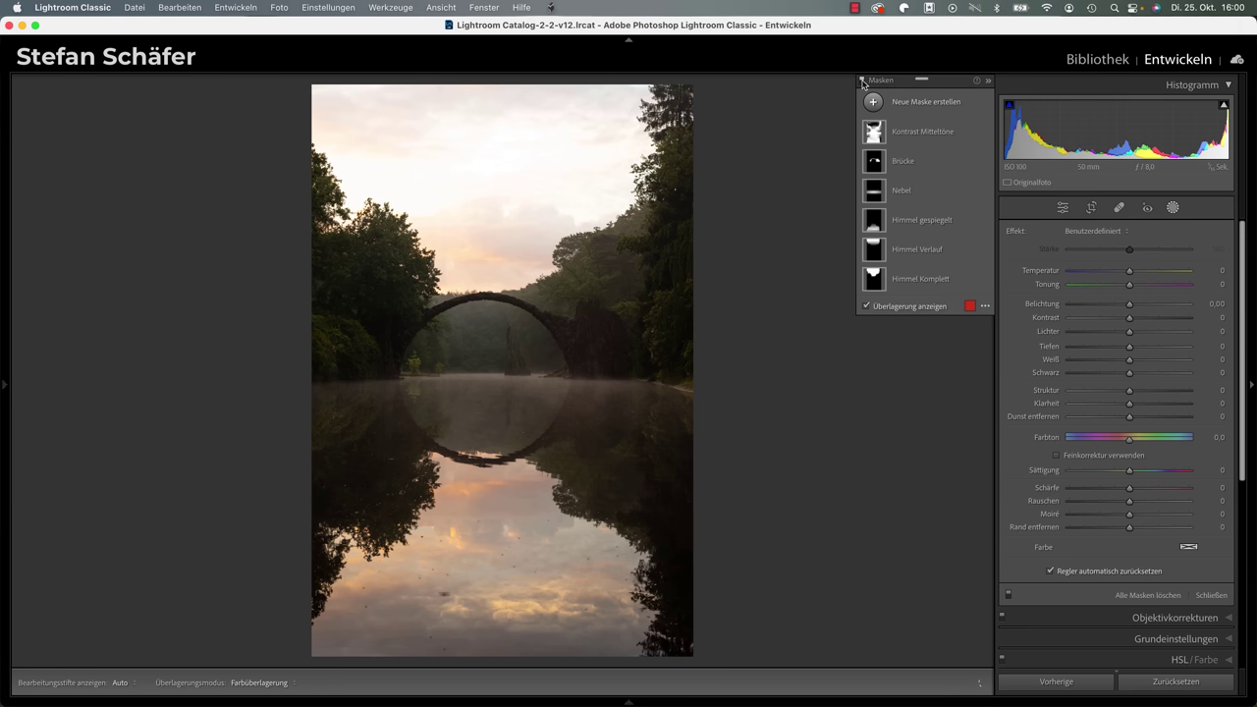
left_click(862, 80)
left_click(862, 80)
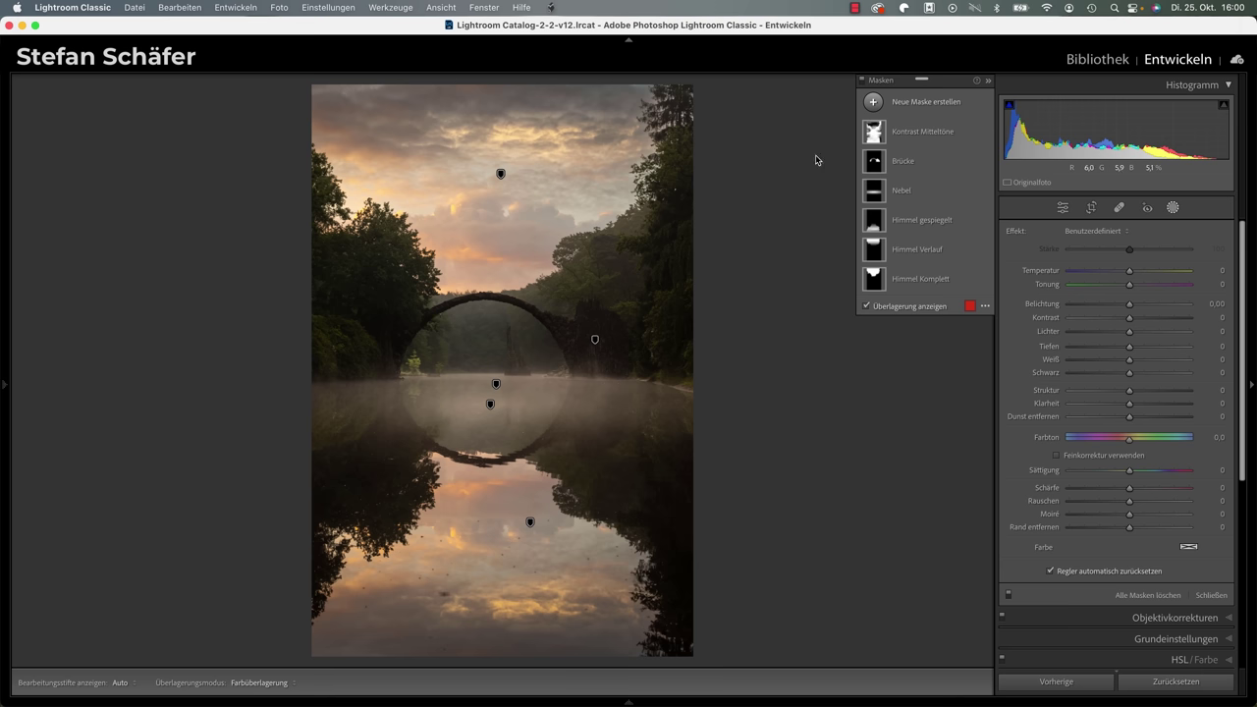
Step: Add a radial-gradient mask as a large ellipse over the trees above the bridge's right side
left_click(904, 106)
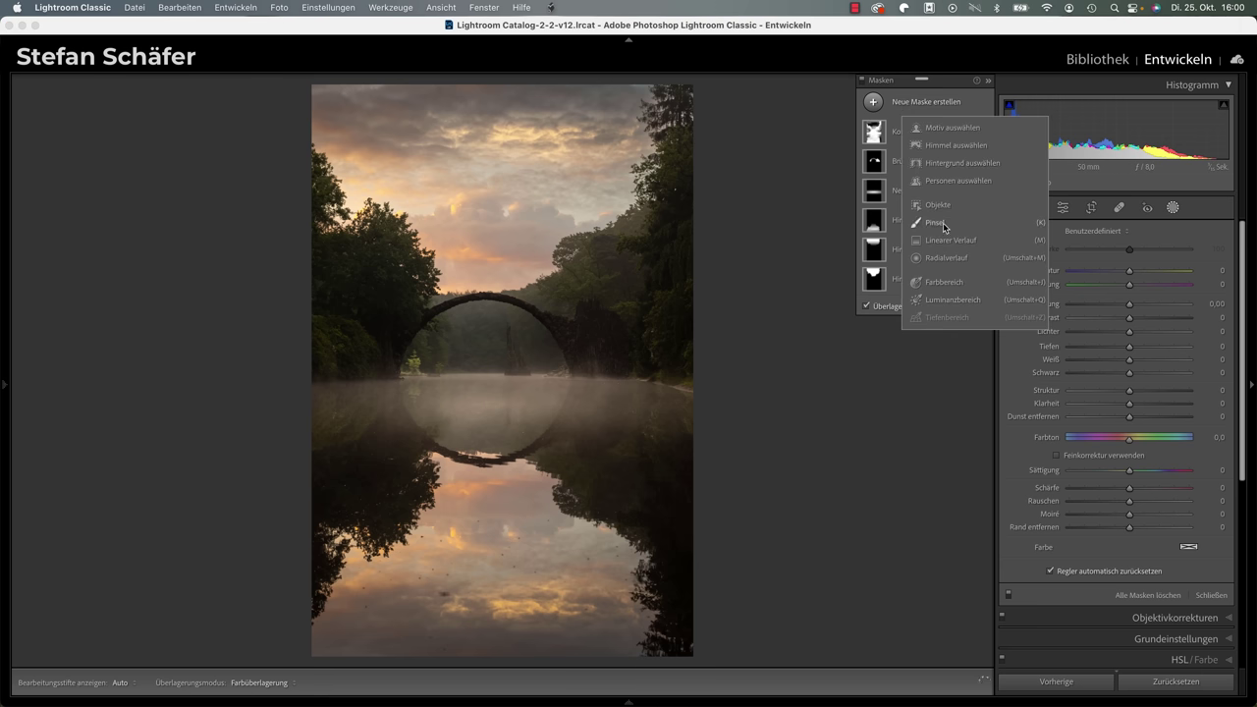
left_click(947, 259)
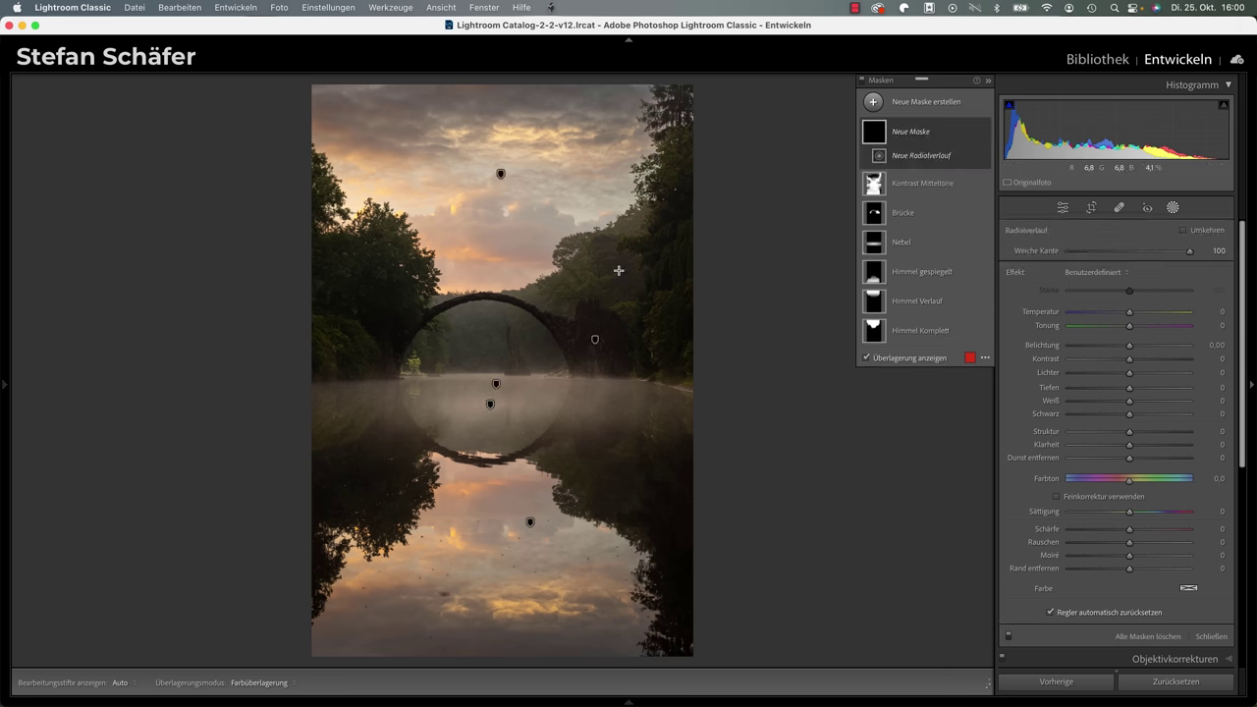
left_click(603, 256)
left_click_drag(626, 276, 673, 306)
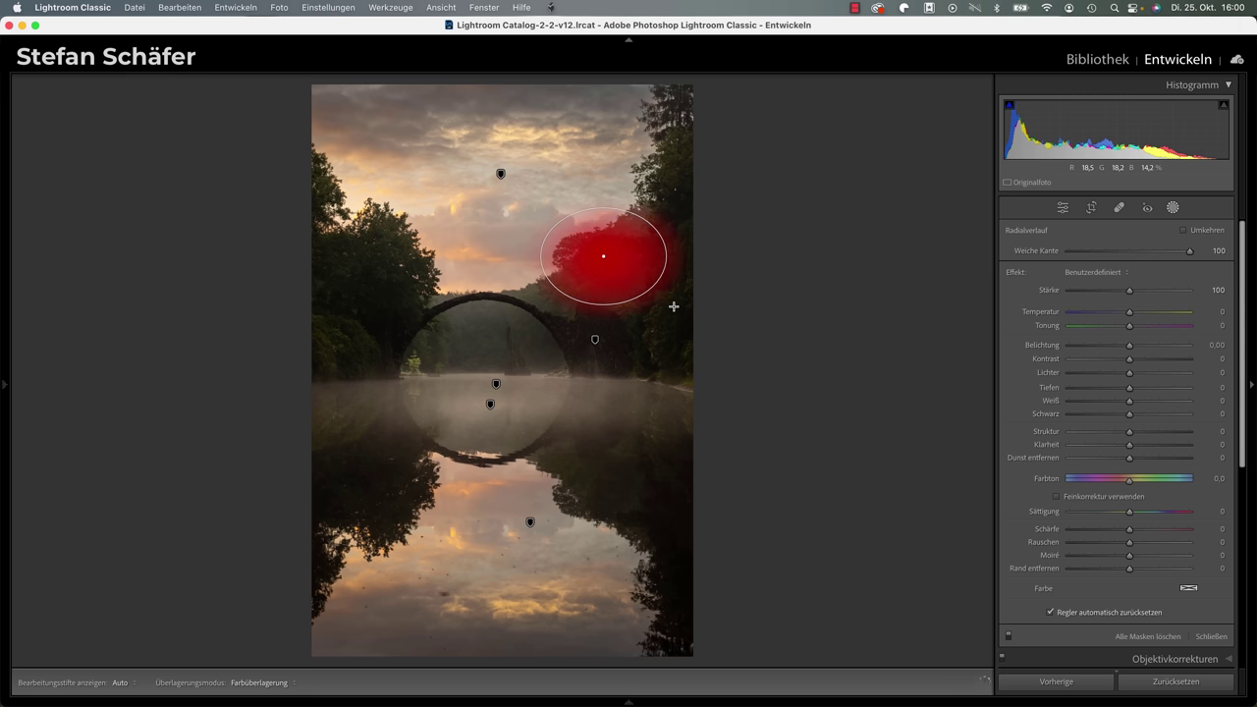
left_click_drag(601, 256, 591, 269)
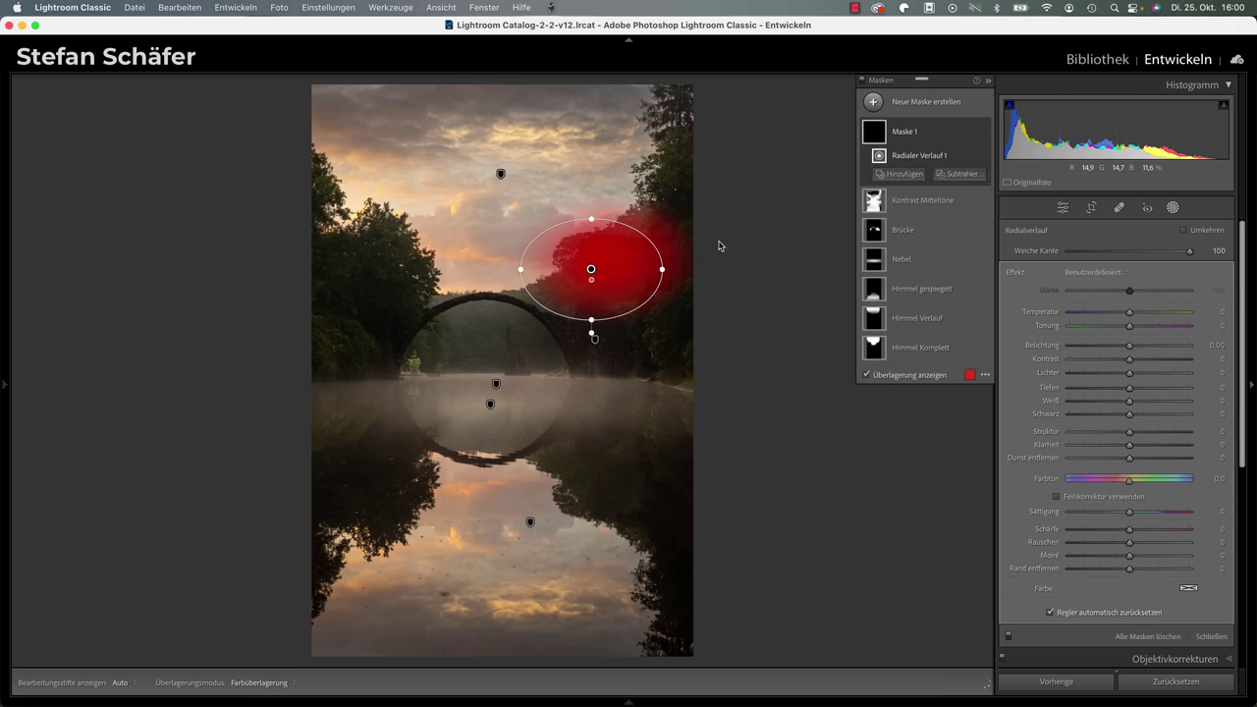
mouse_move(918, 155)
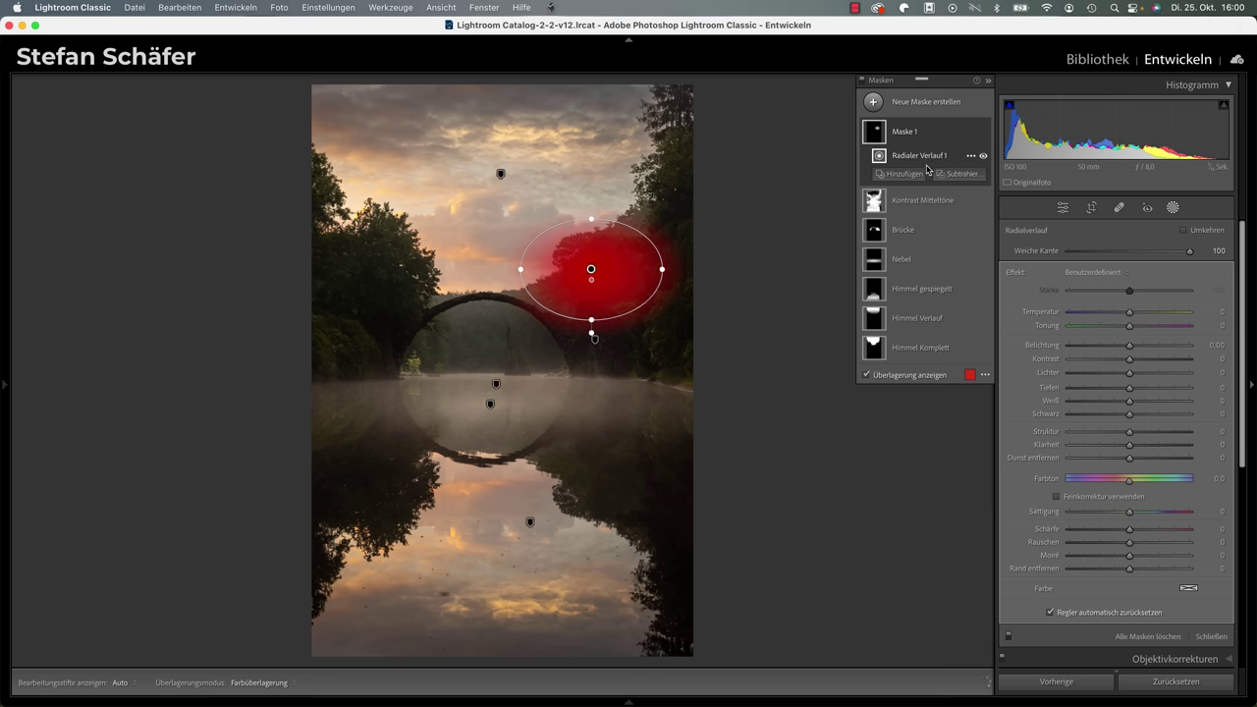
left_click(924, 176, "alt")
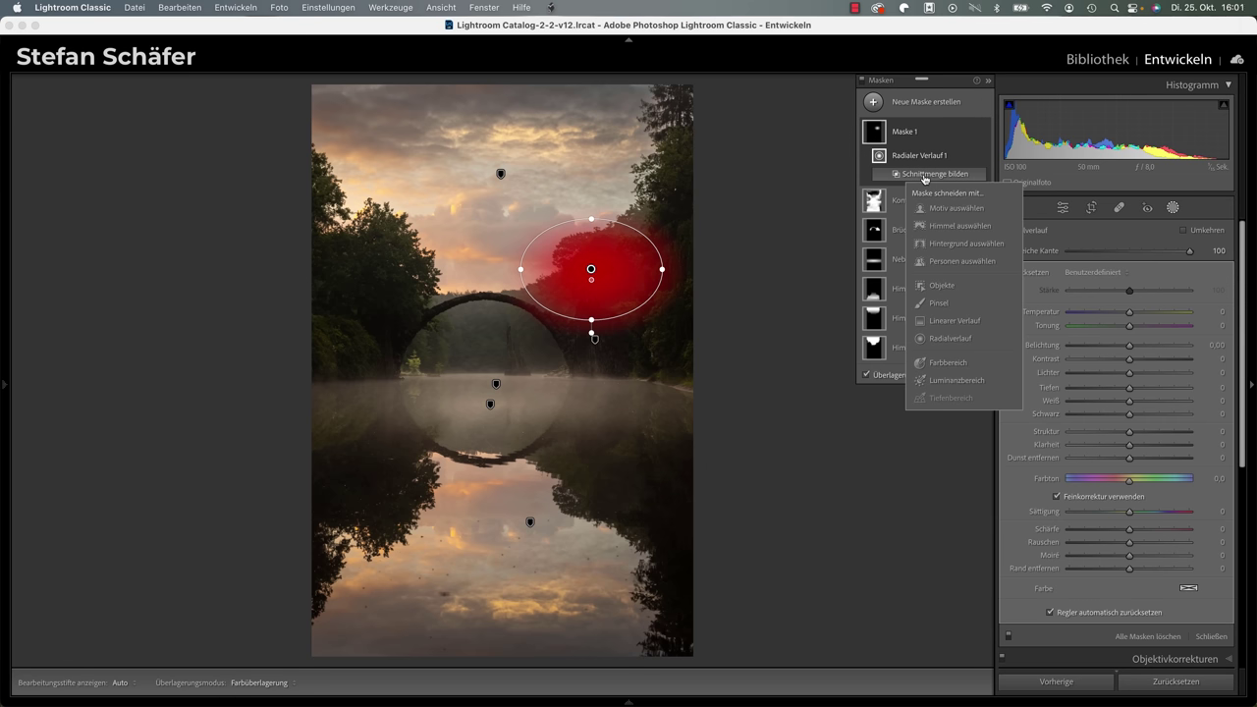
Step: Intersect the right-tree mask with a midtone luminance range, warming and brightening it (temperature 32, exposure 0,32)
left_click(950, 381)
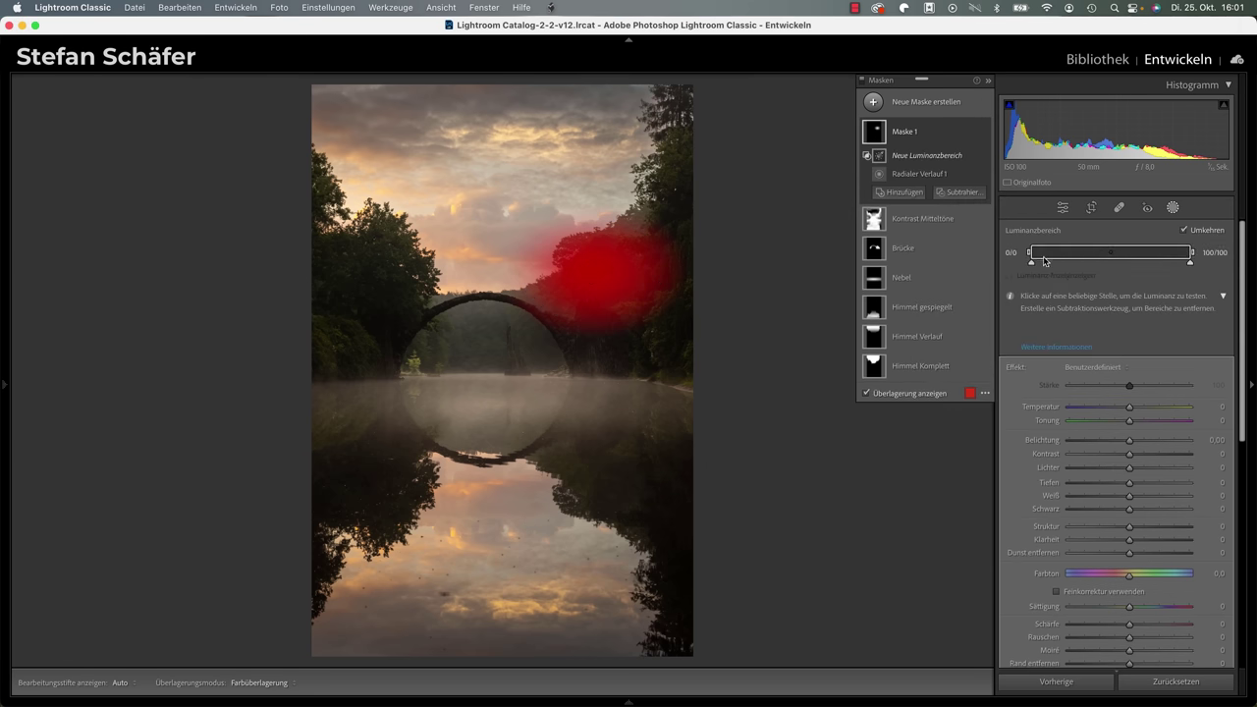
mouse_move(1029, 256)
left_mouse_down()
mouse_move(1159, 257)
mouse_move(1110, 257)
left_mouse_up()
left_click_drag(1193, 254, 1124, 253)
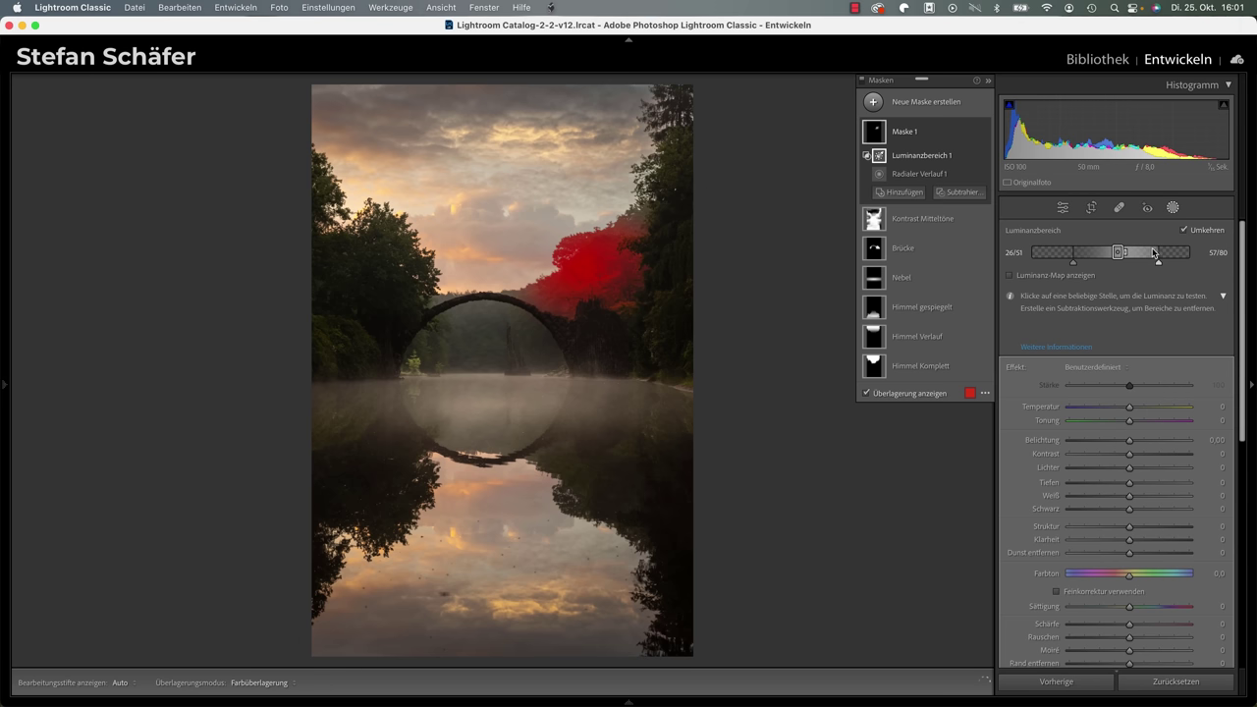
mouse_move(1129, 440)
left_mouse_down()
mouse_move(1136, 411)
mouse_move(1150, 411)
left_mouse_up()
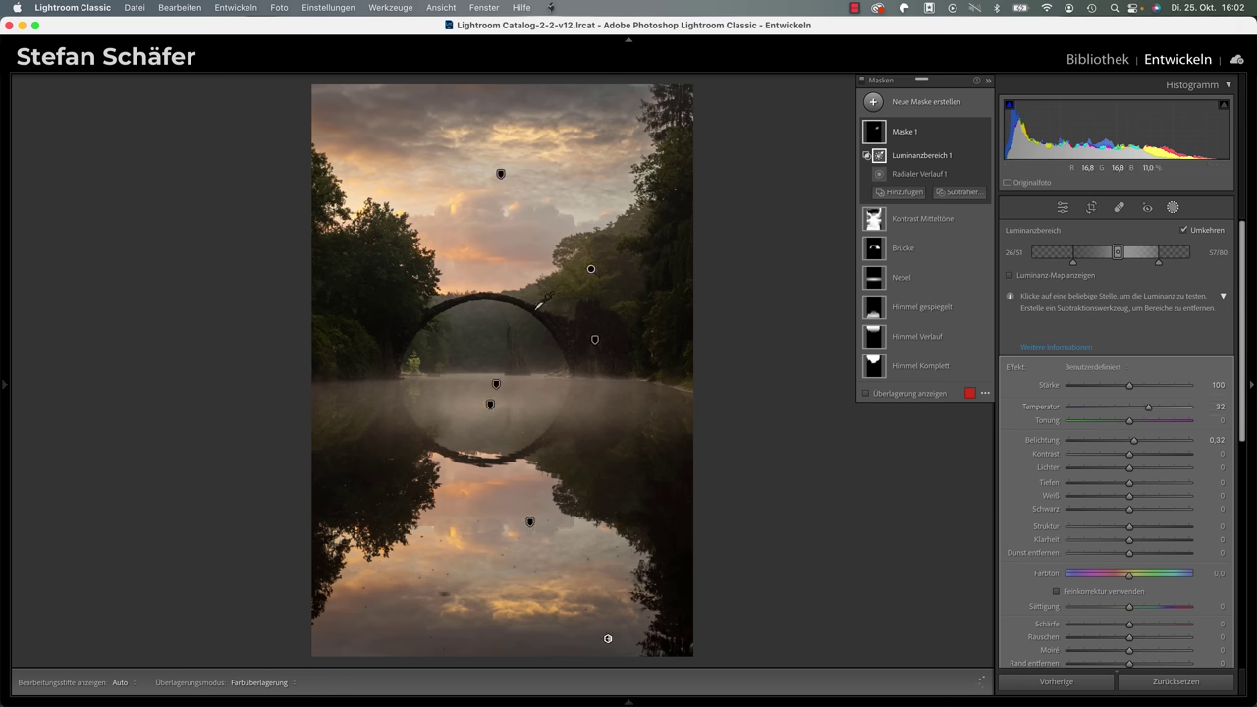
Step: Rename the right-tree mask 'Baum Rechts'
mouse_move(579, 266)
left_click(972, 136)
left_click(979, 141)
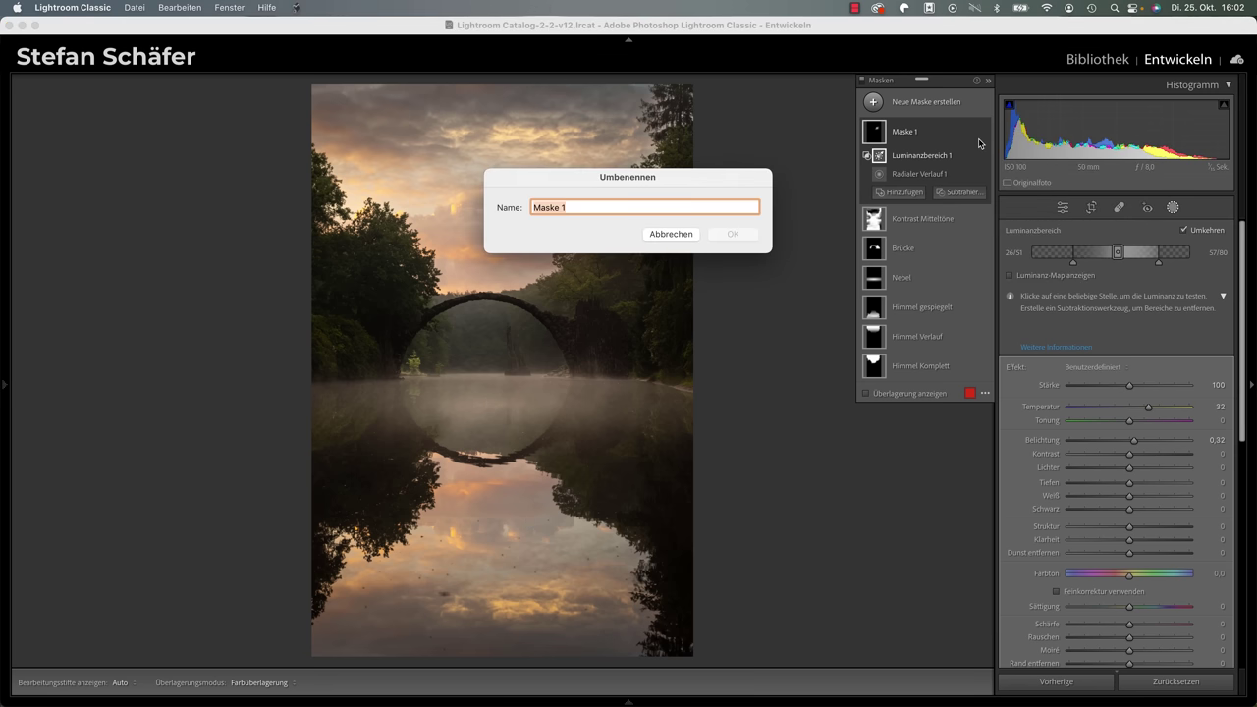
type("Baum Rechts")
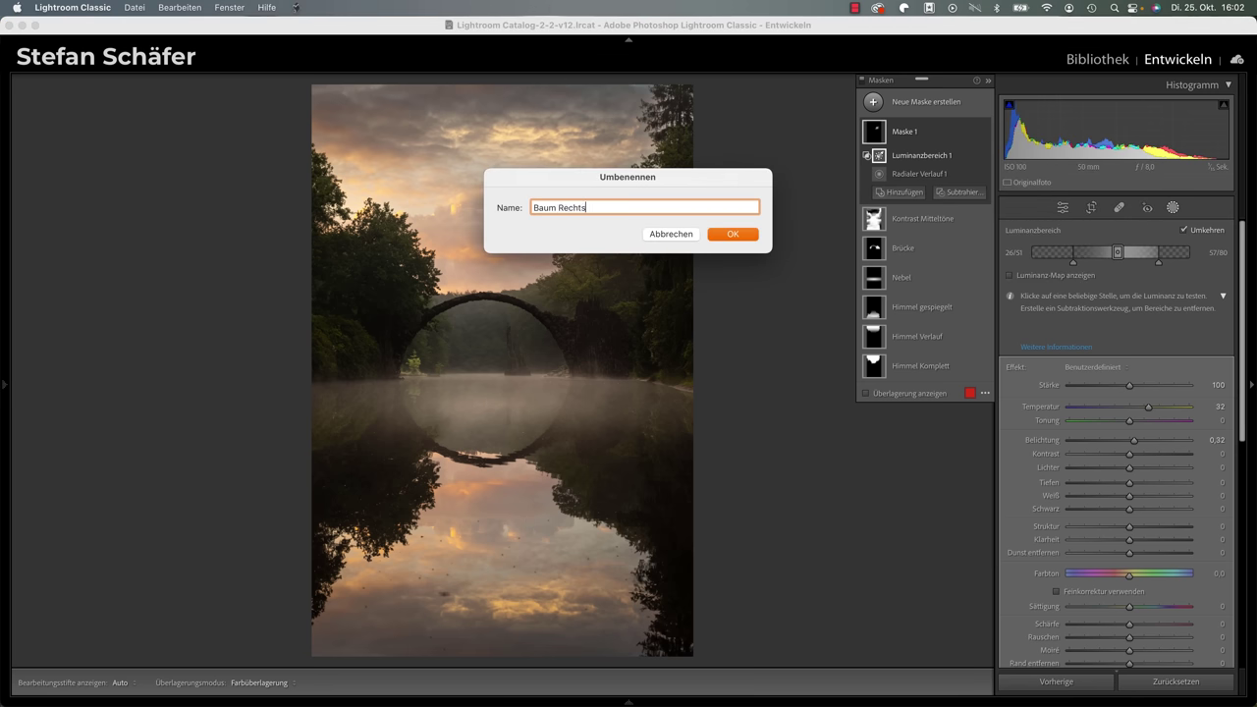
key("Return")
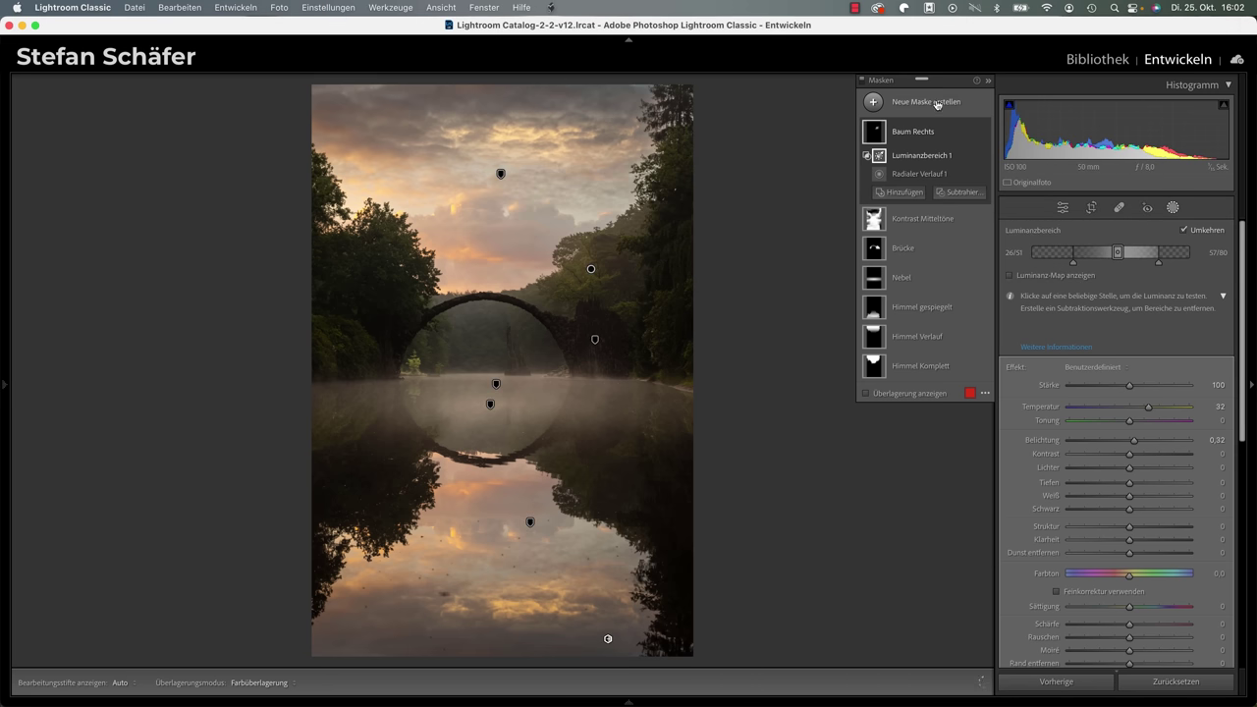
Step: Draw a new radial-gradient mask positioned over the left-hand trees
left_click(914, 103)
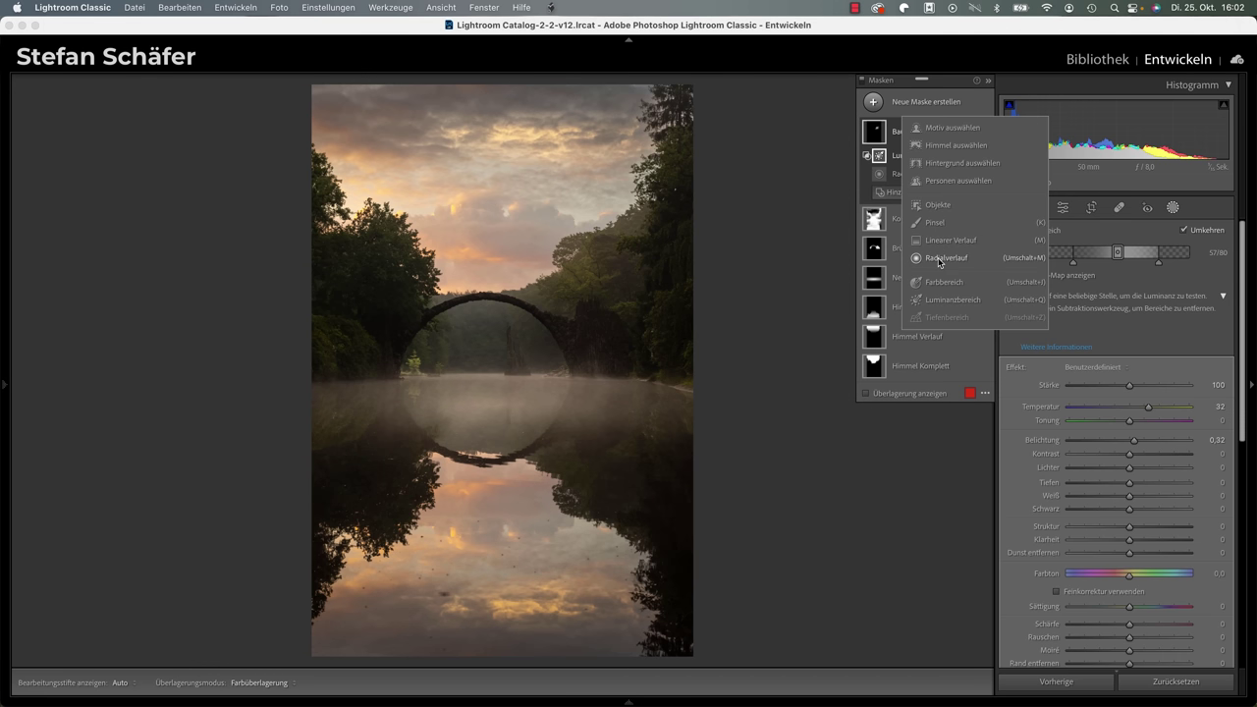
left_click(933, 257)
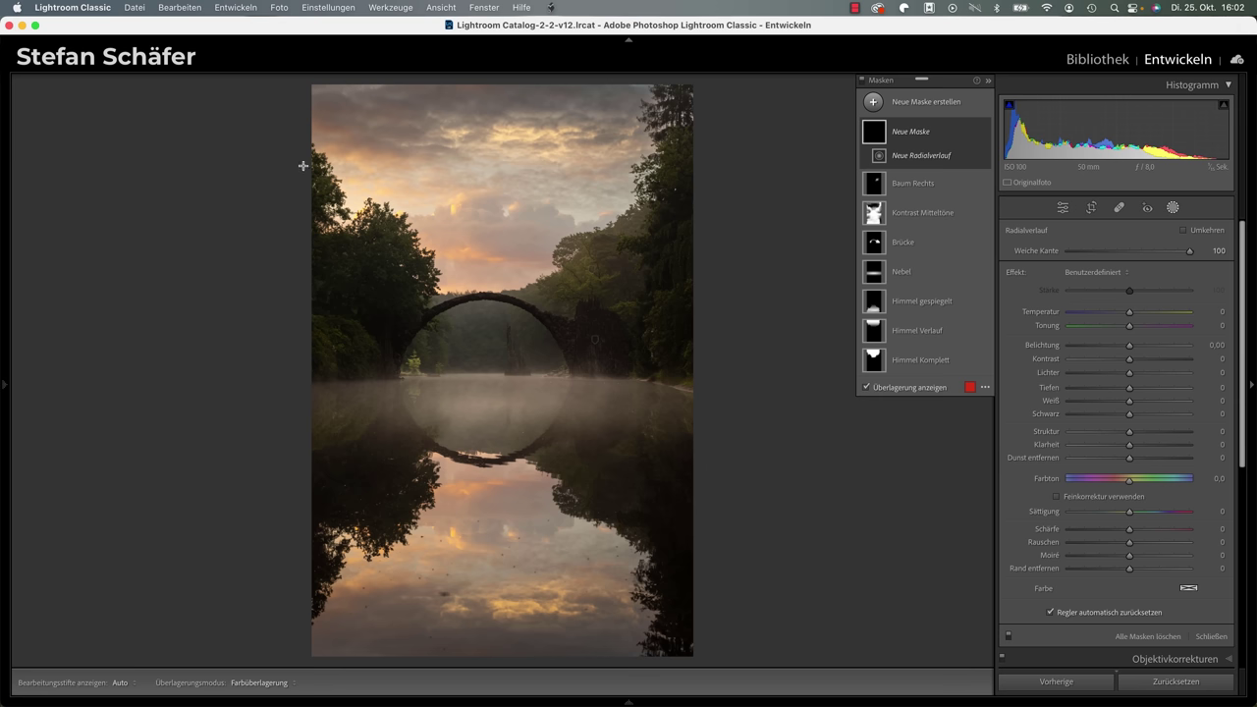
mouse_move(297, 164)
left_mouse_down()
mouse_move(411, 257)
mouse_move(422, 285)
left_mouse_up()
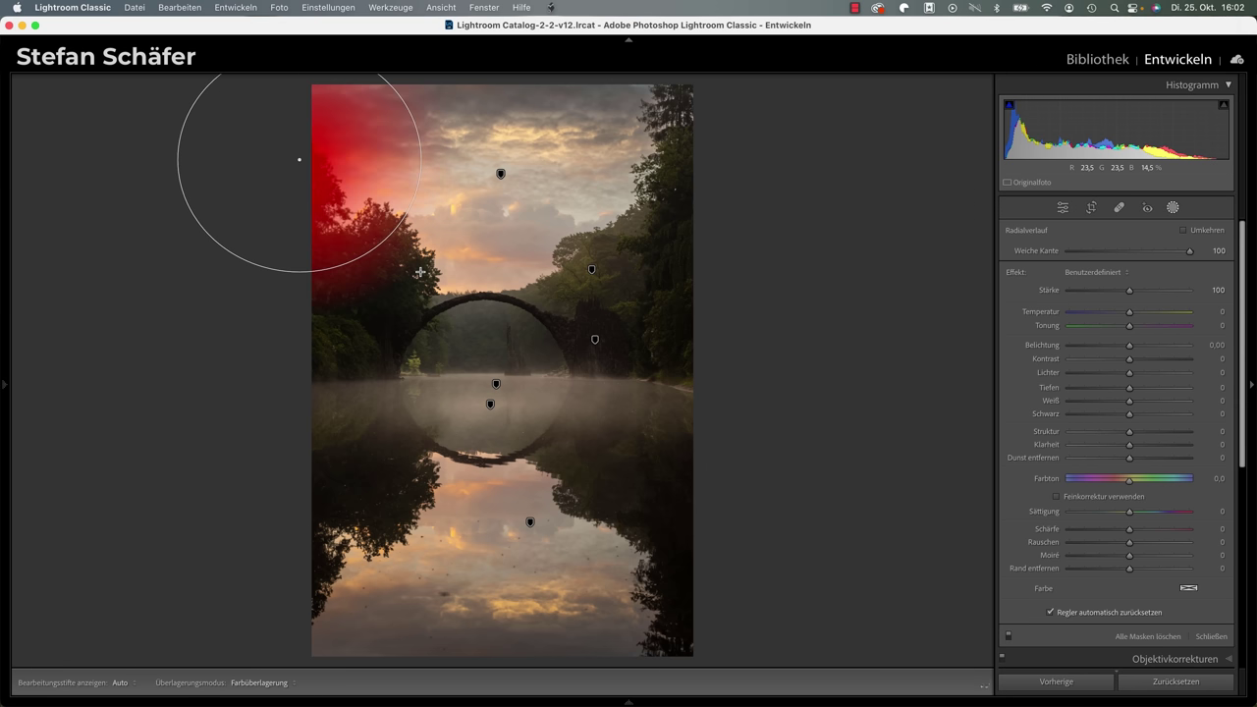
left_click_drag(299, 159, 363, 247)
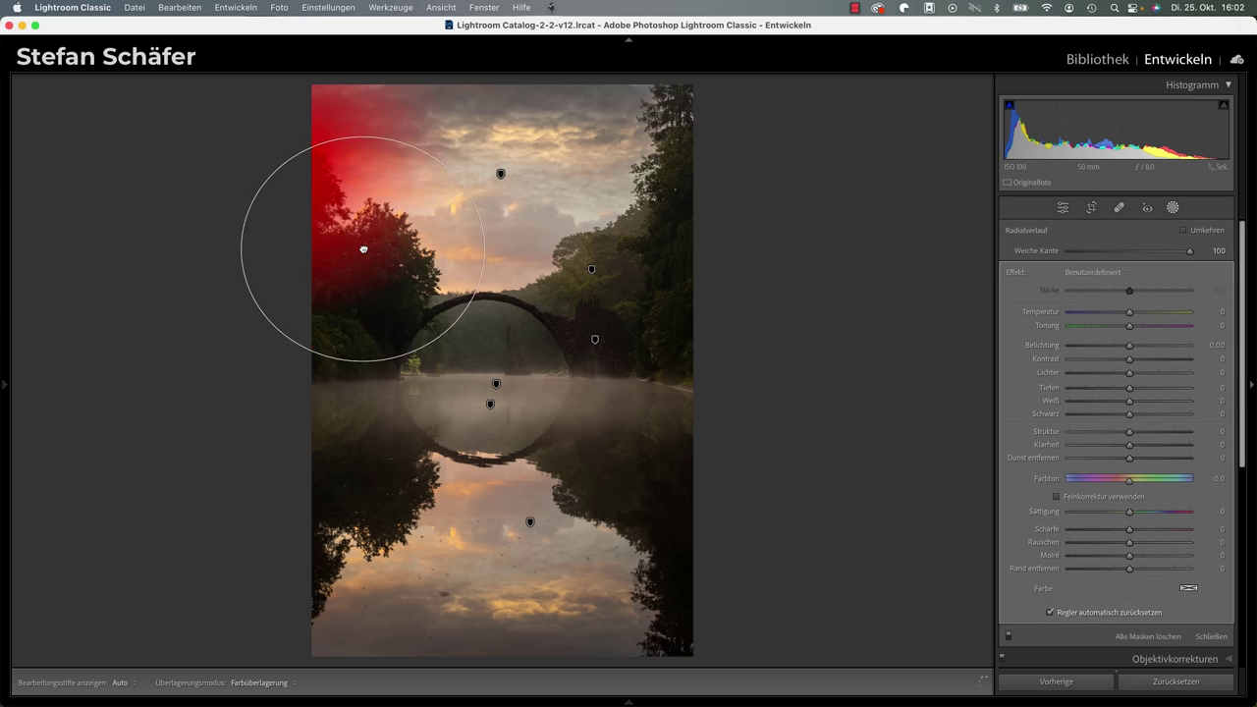
left_click_drag(363, 247, 365, 243)
Step: Intersect the left-tree radial mask with a luminance range
key("alt")
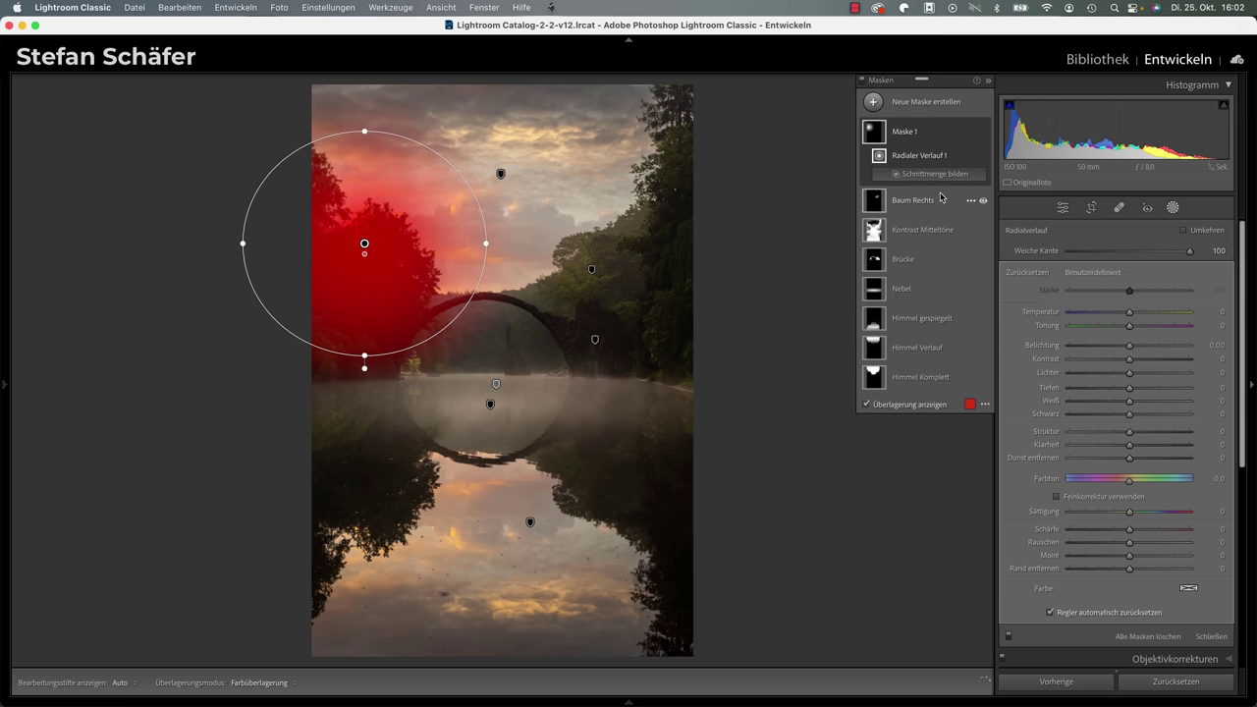
left_click(926, 174)
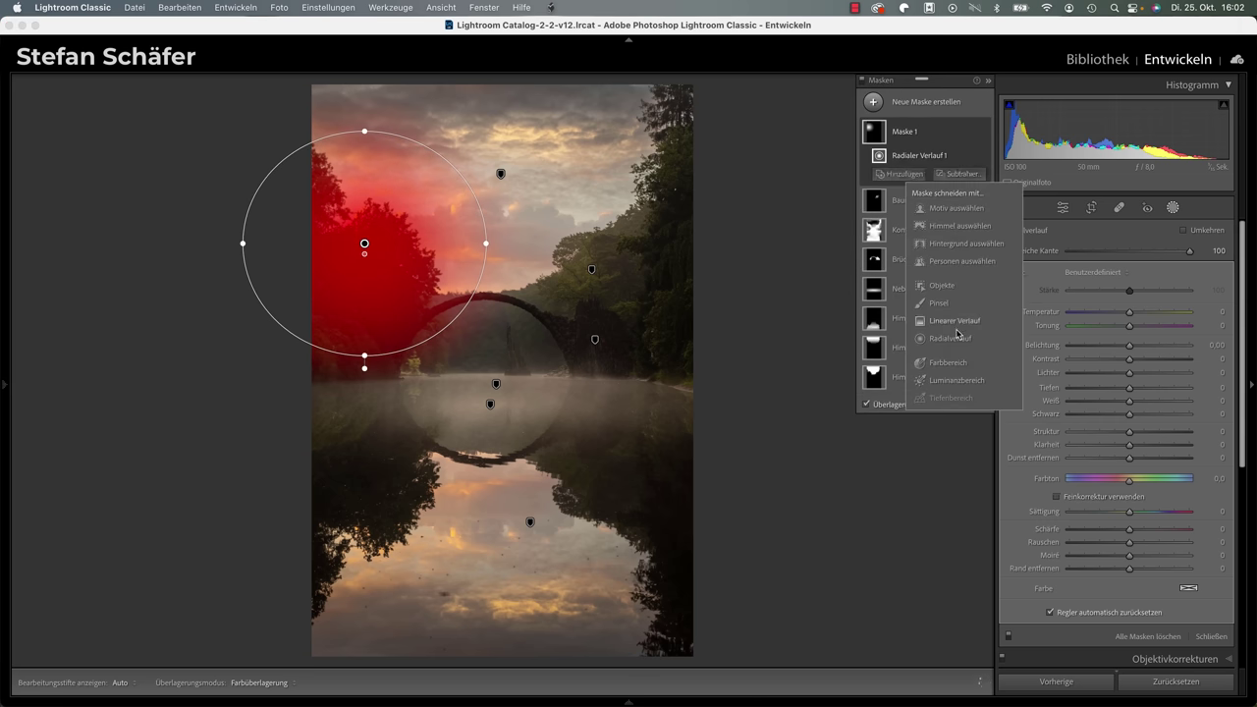
left_click(941, 380)
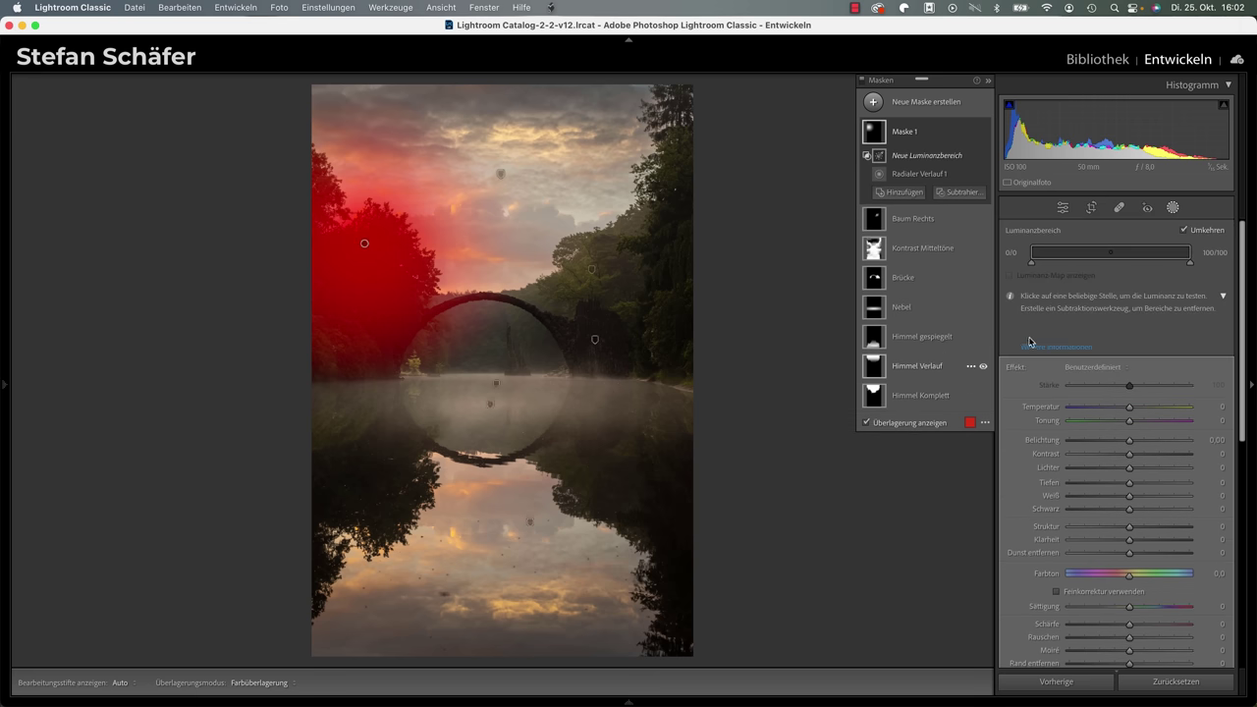
Step: Narrow the left-tree mask's luminance range to 13/38 through 46/74, excluding the extremes
left_click_drag(1192, 259, 1112, 254)
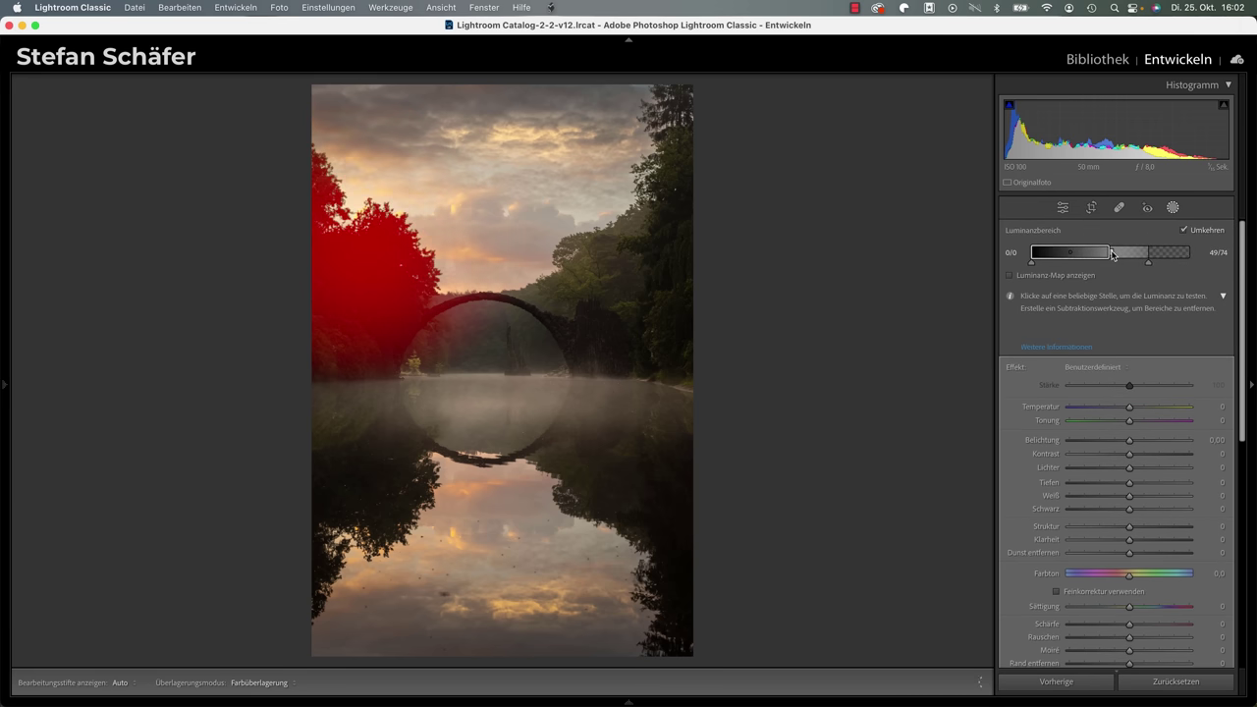
left_click_drag(1030, 255, 1088, 257)
left_click_drag(1088, 256, 1093, 256)
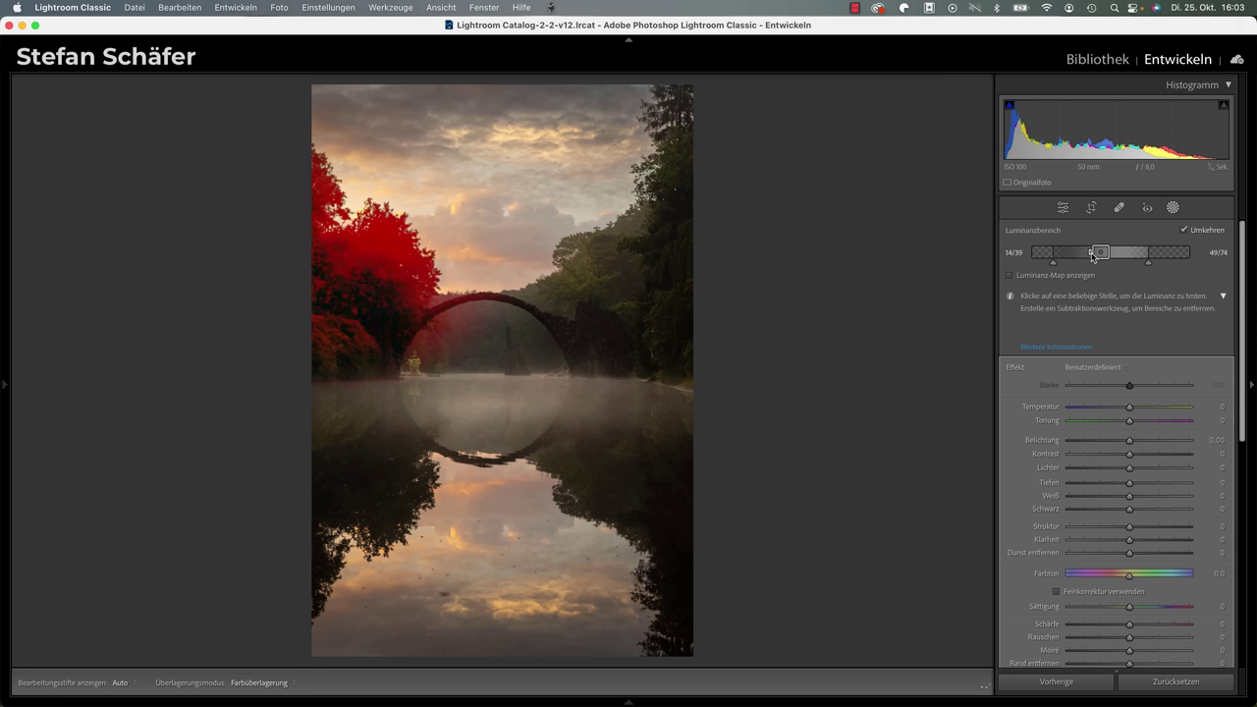
left_click_drag(1092, 256, 1104, 261)
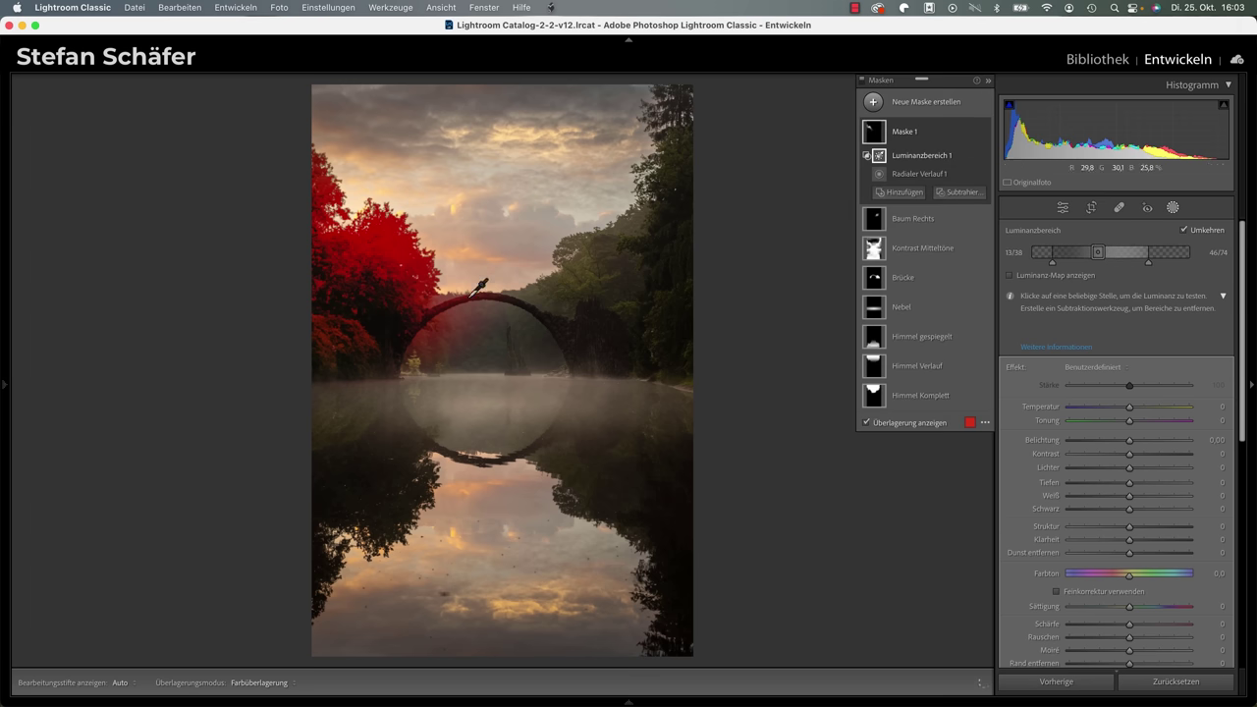
Step: Make the left-tree radial gradient narrower and shift it left and down over the trees
left_click(918, 173)
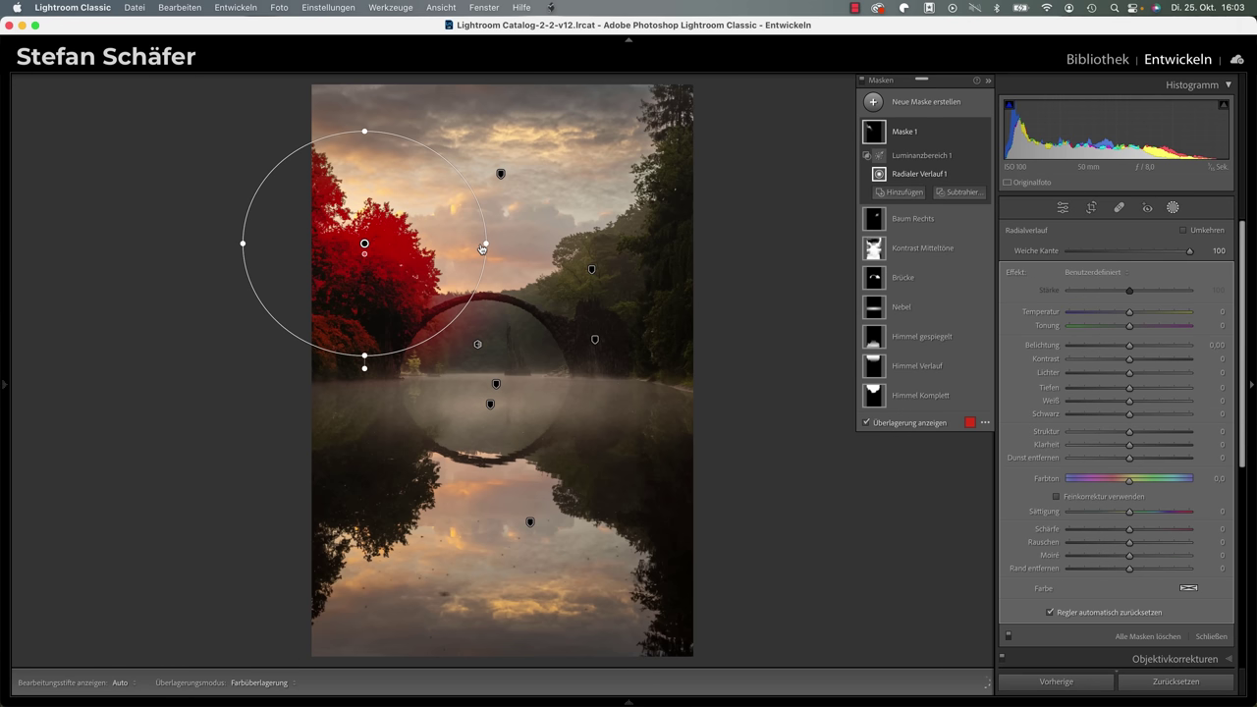
left_click_drag(482, 248, 468, 242)
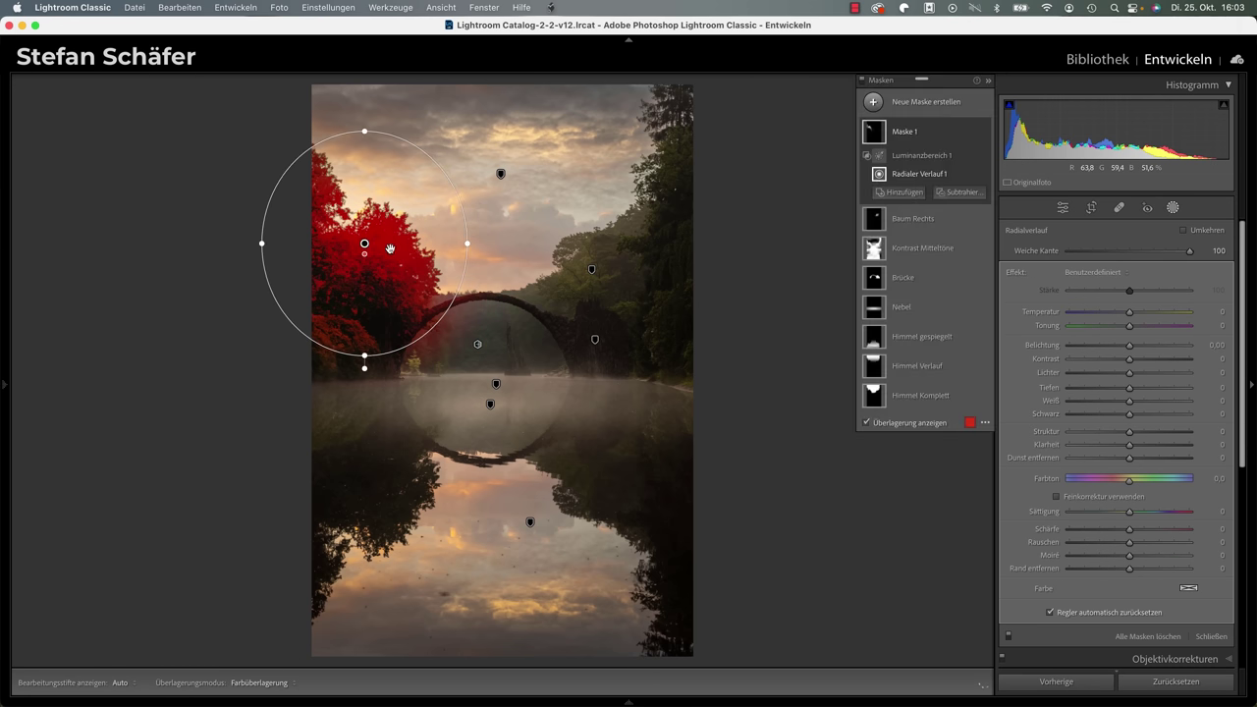
left_click_drag(390, 248, 378, 258)
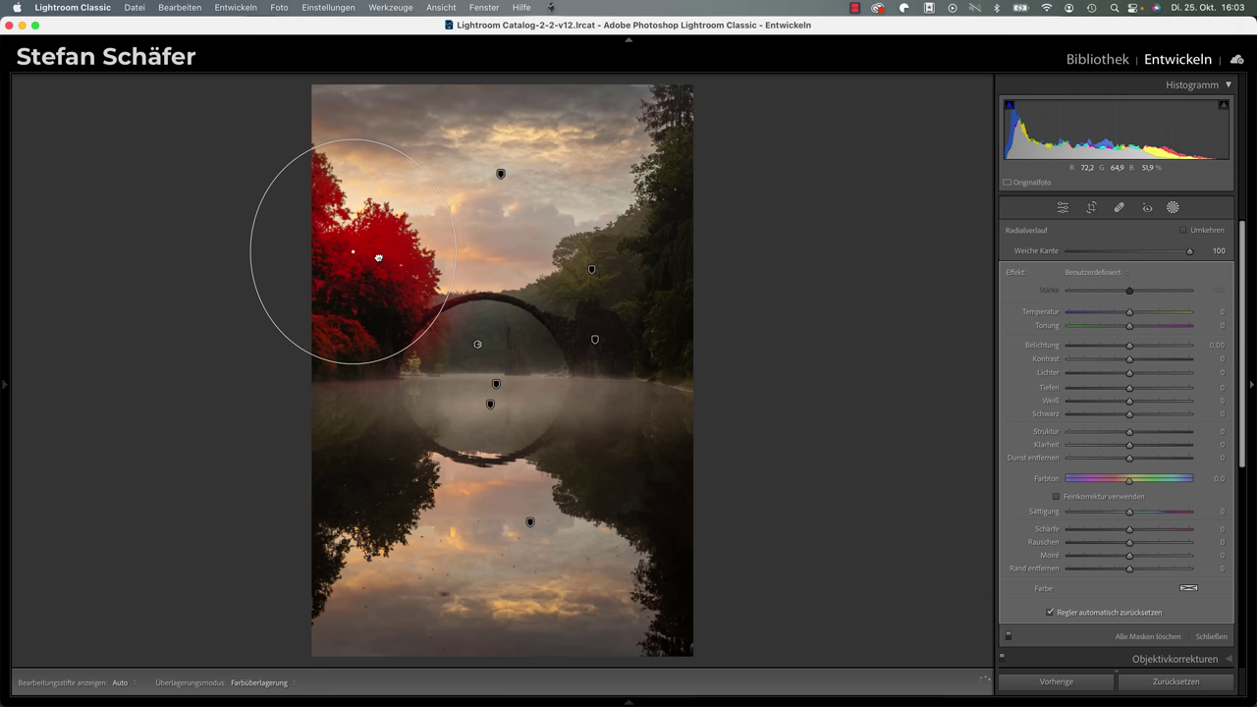
left_click_drag(378, 258, 376, 255)
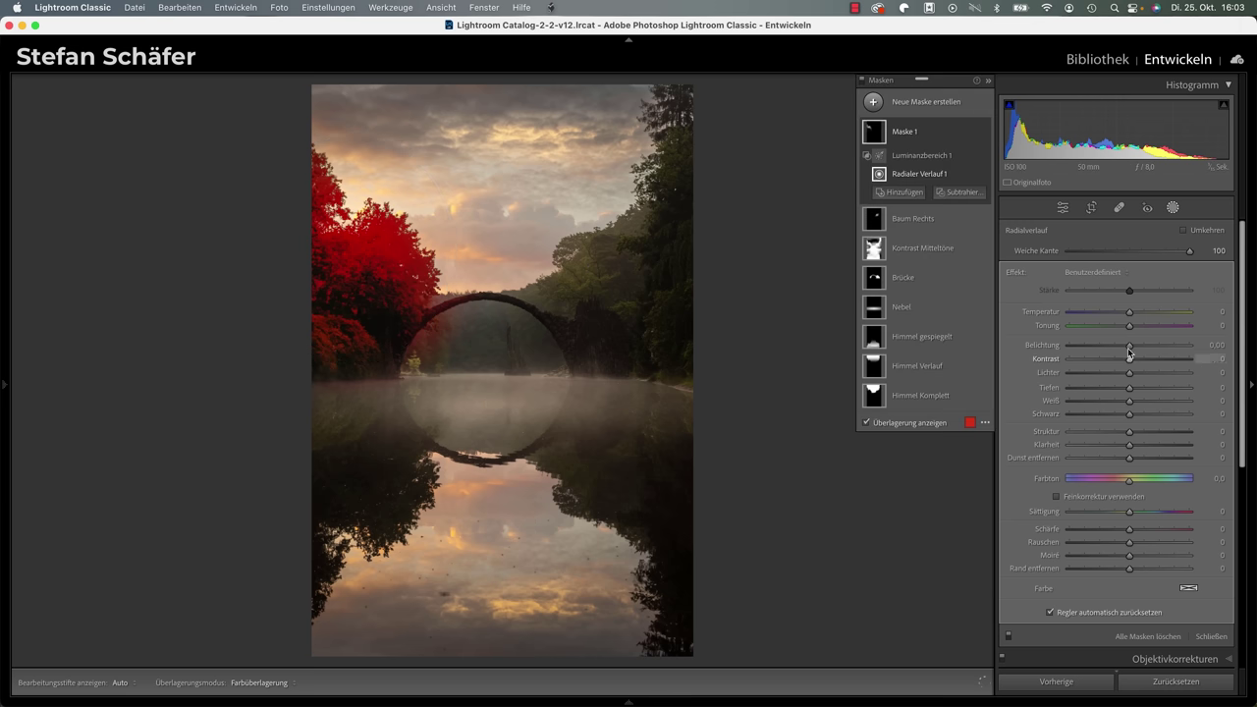
Step: Set the left-tree mask's exposure to 0.48 and temperature to 14
left_click_drag(1129, 345, 1136, 351)
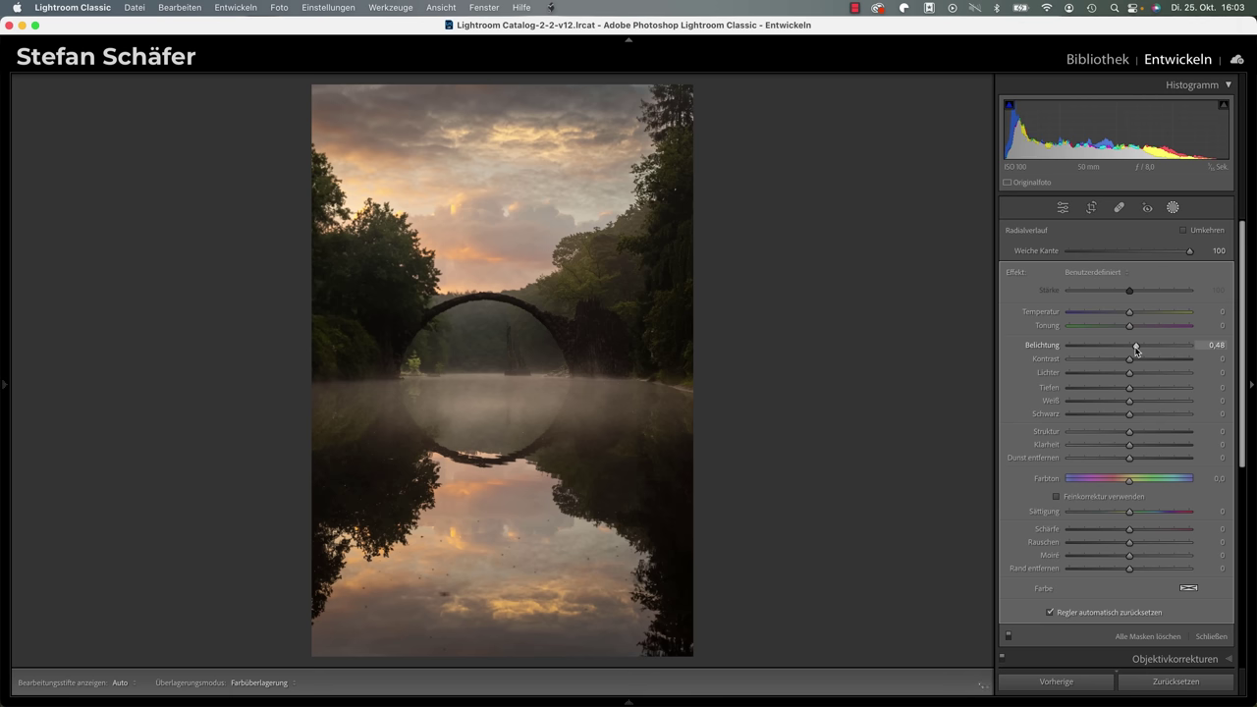
left_click_drag(1129, 314, 1137, 315)
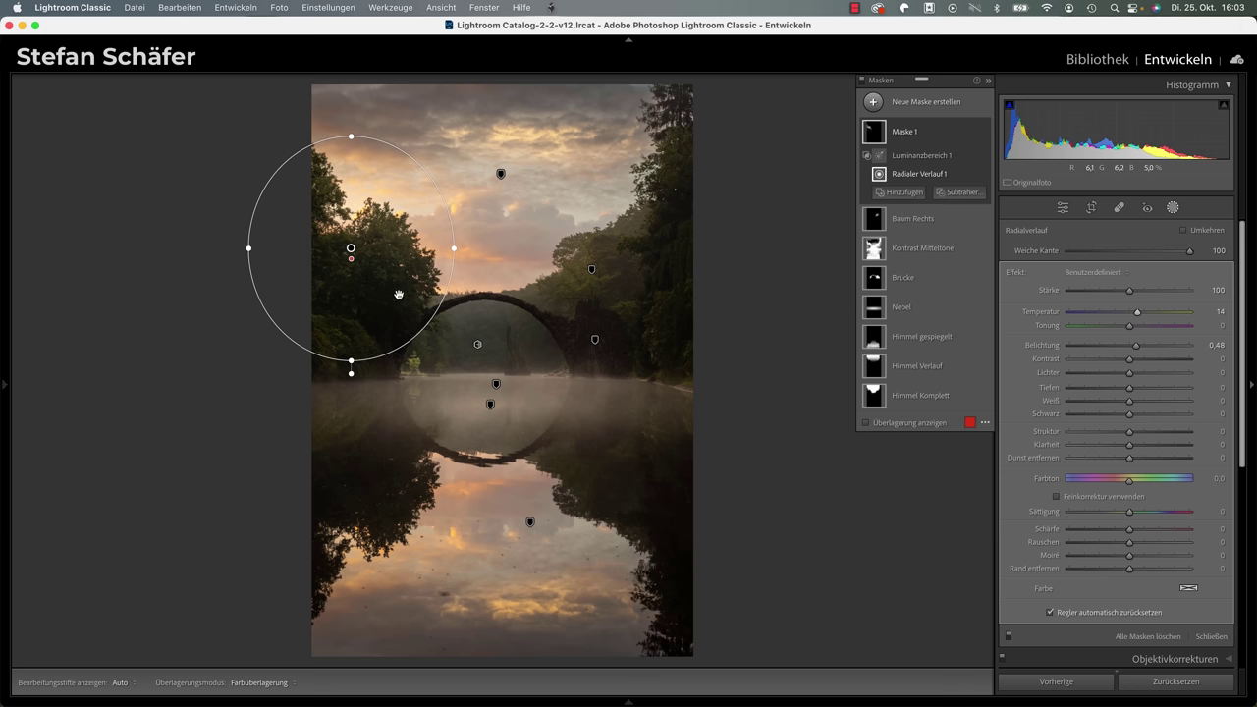
mouse_move(923, 132)
left_click(970, 132)
Step: Rename the left-tree mask 'Baum Links'
left_click(975, 140)
type("Bau")
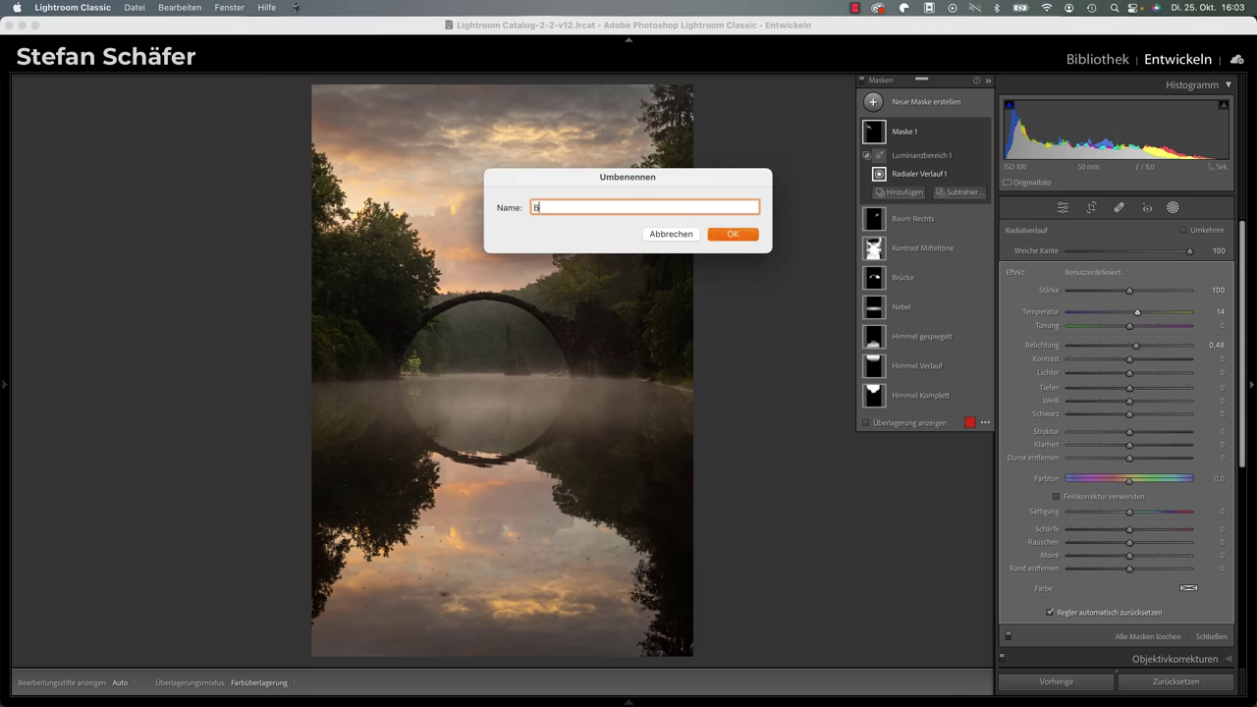
type("m Links")
key("Return")
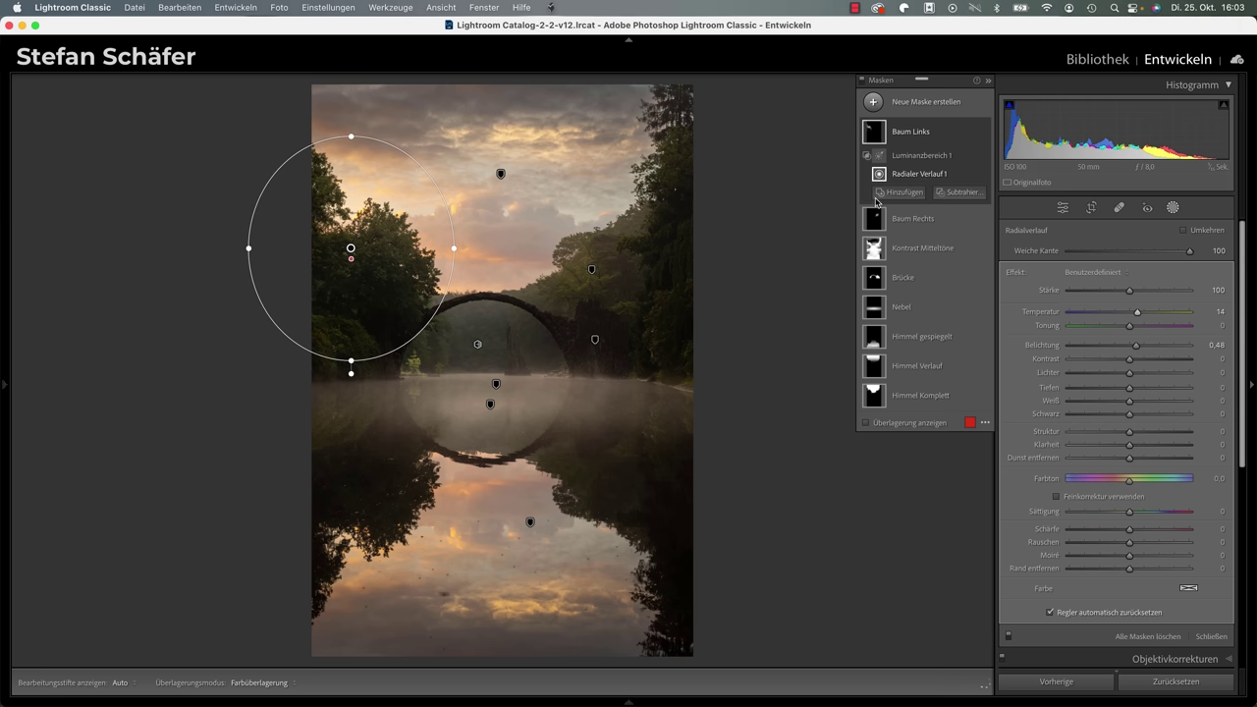
Step: Toggle the mask edits off and on and compare the edit with the original
left_click(861, 81)
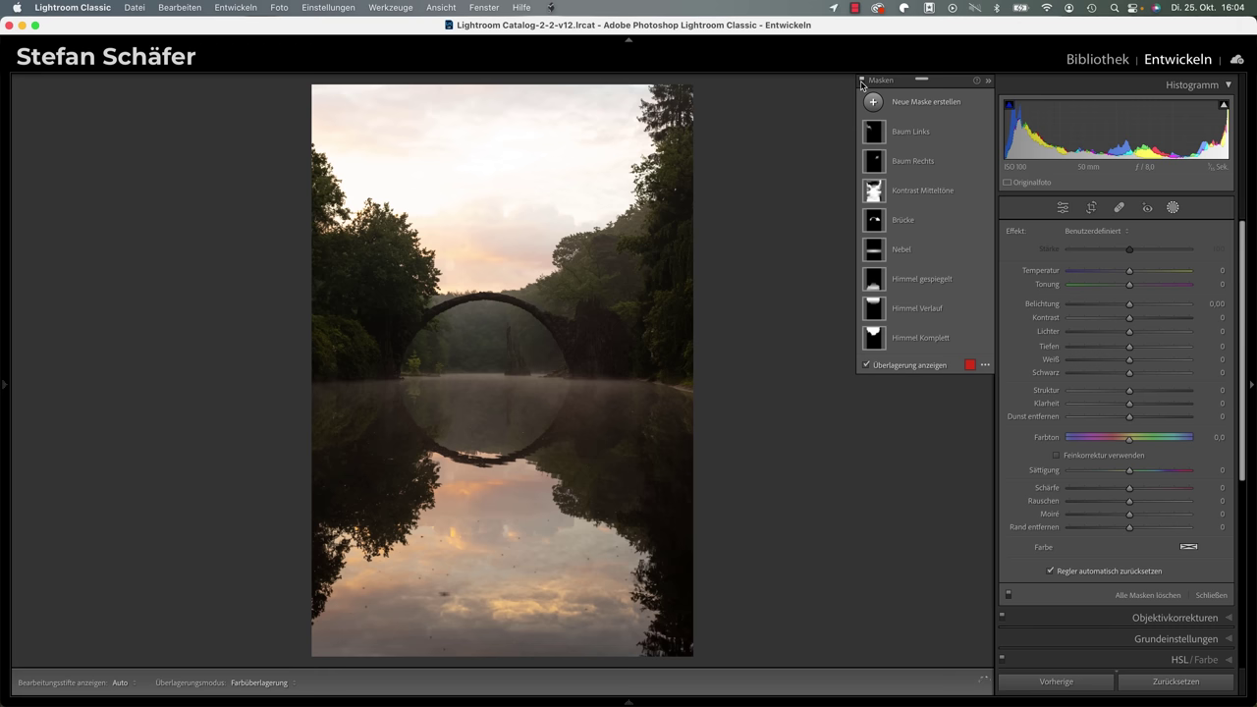
left_click(861, 83)
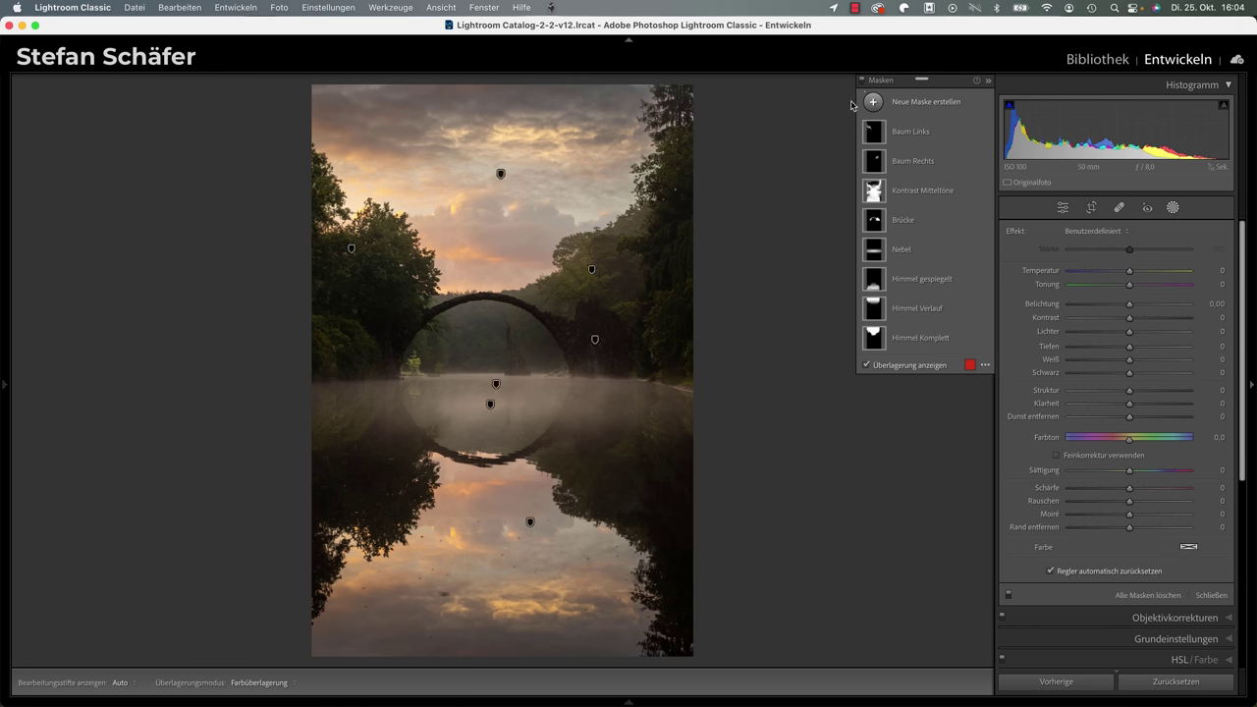
key("backslash")
key("backslash")
key("backslash")
key("backslash")
key("backslash")
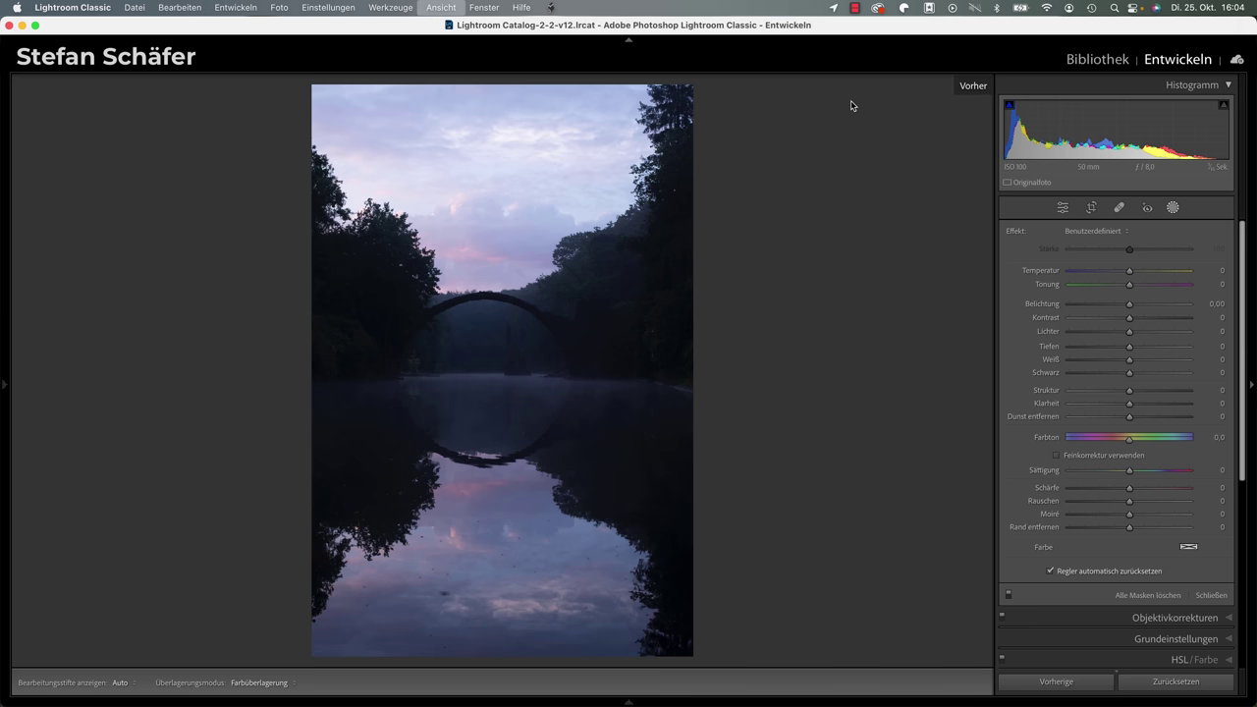
key("backslash")
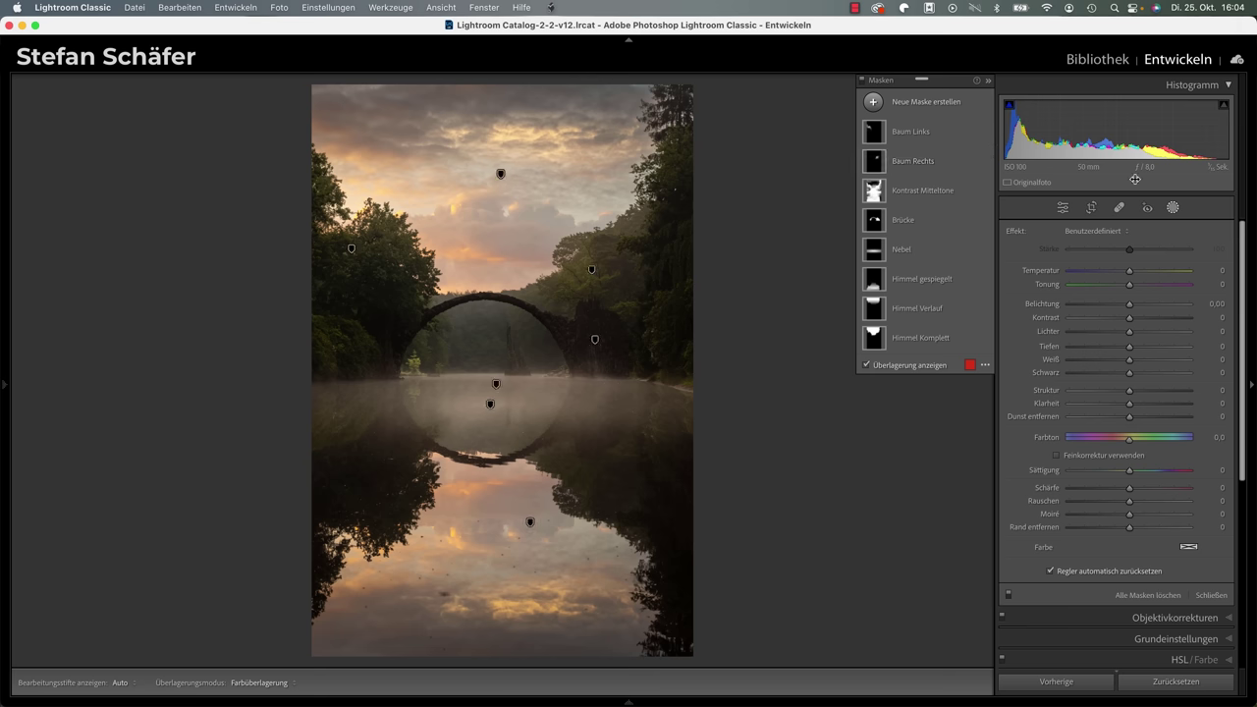
Step: Set the spot-removal brush to size 20 at opacity 100 and heal a speck in the reflected sky
left_click(1120, 209)
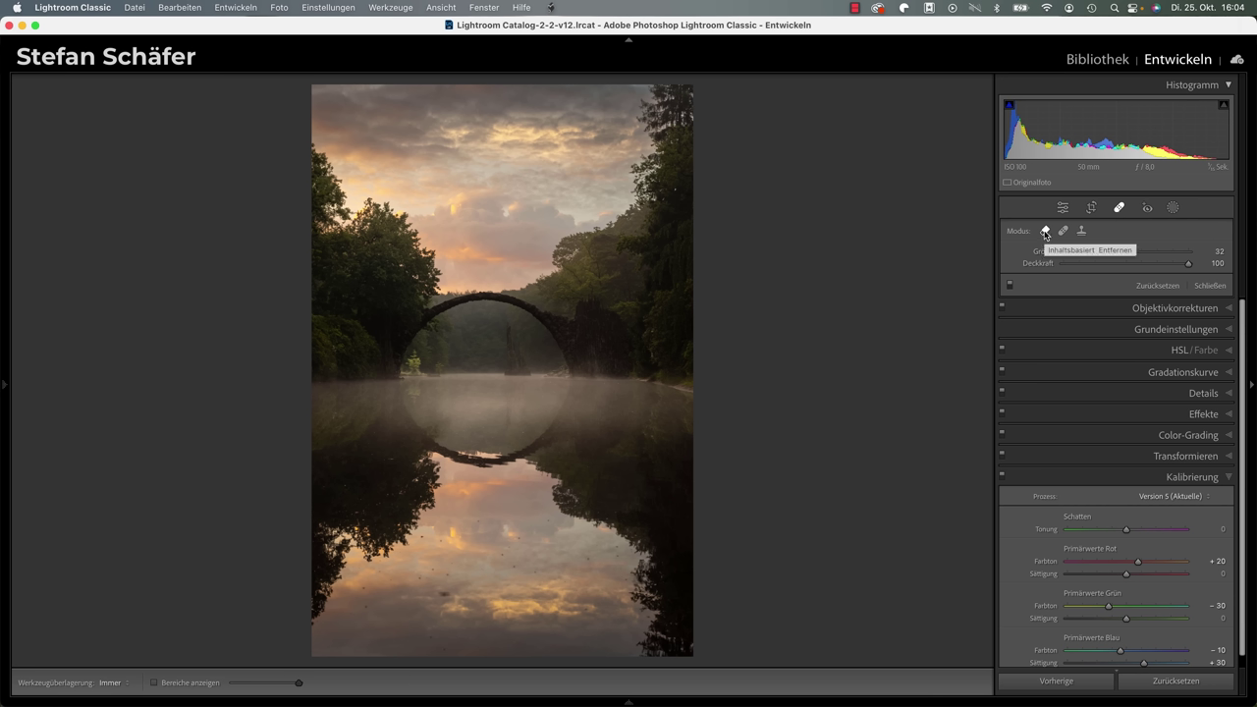
left_click_drag(1103, 253, 1073, 254)
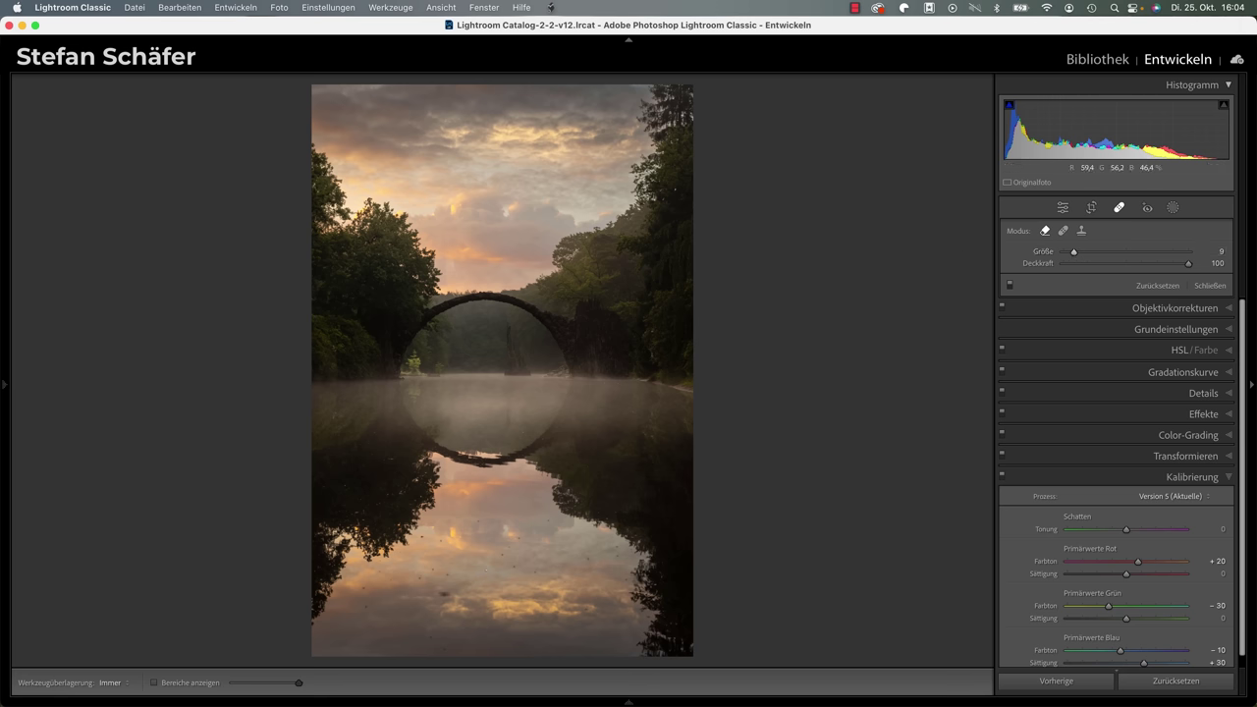
key("d")
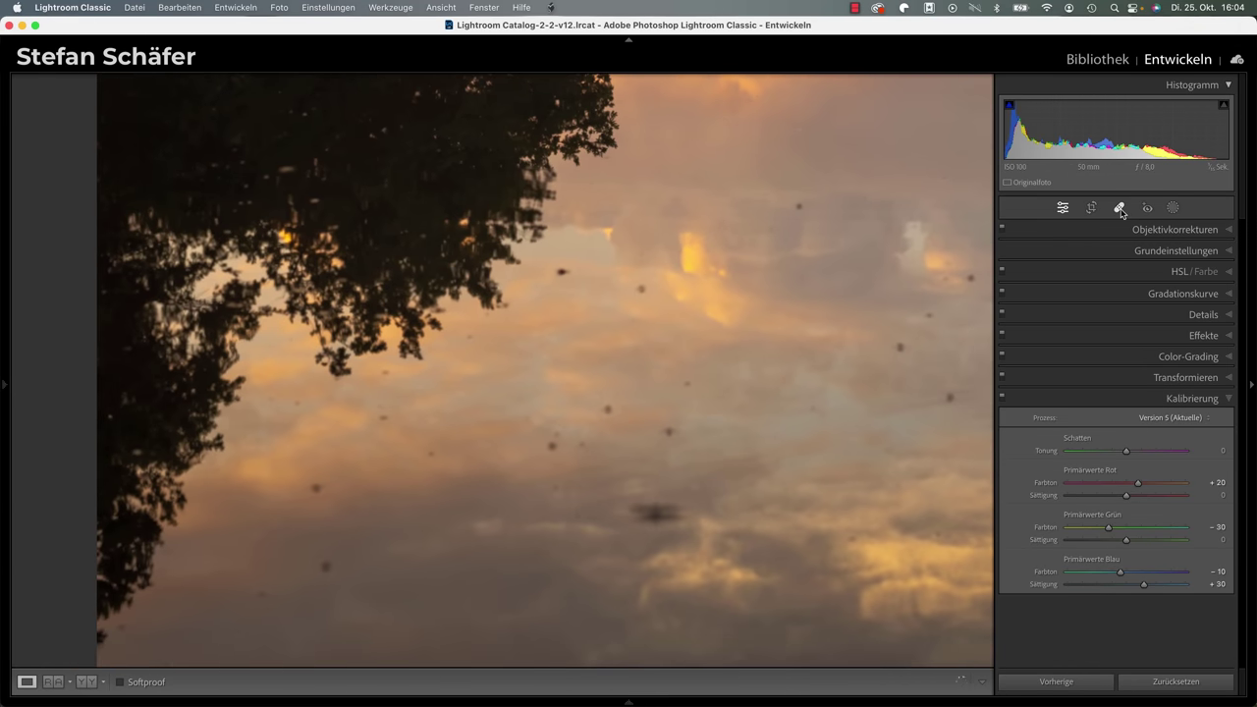
key("q")
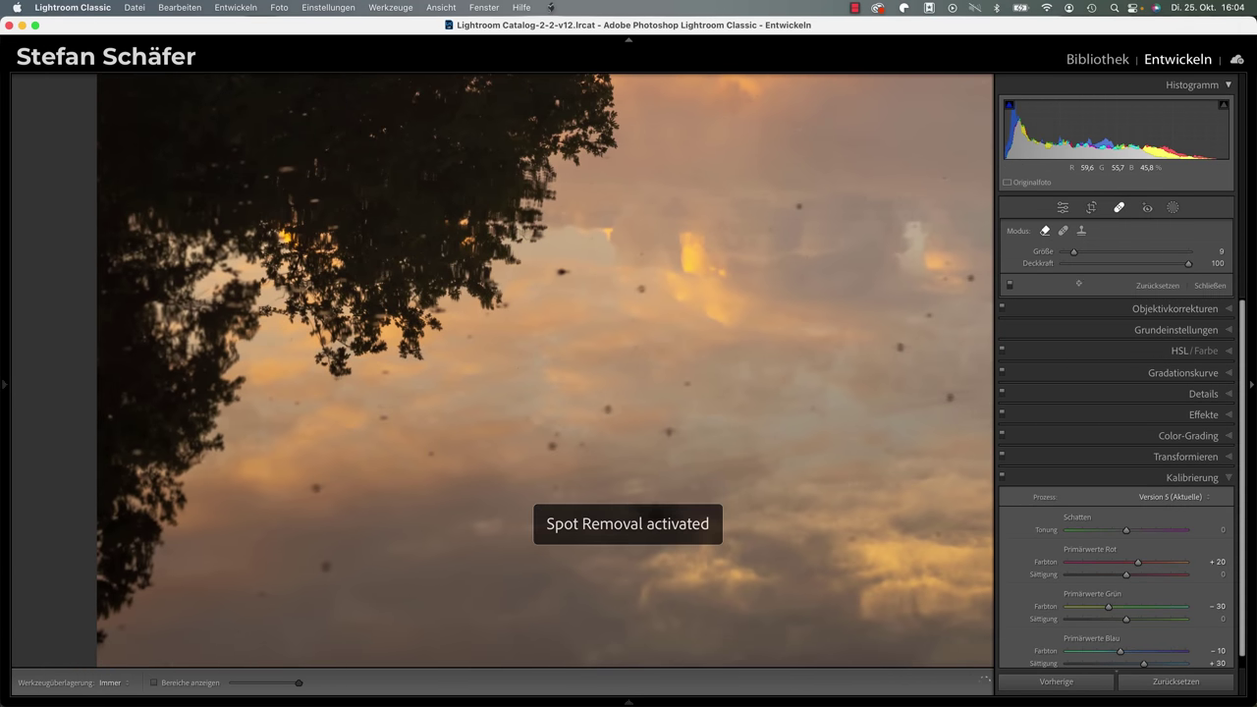
left_click_drag(1074, 255, 1086, 255)
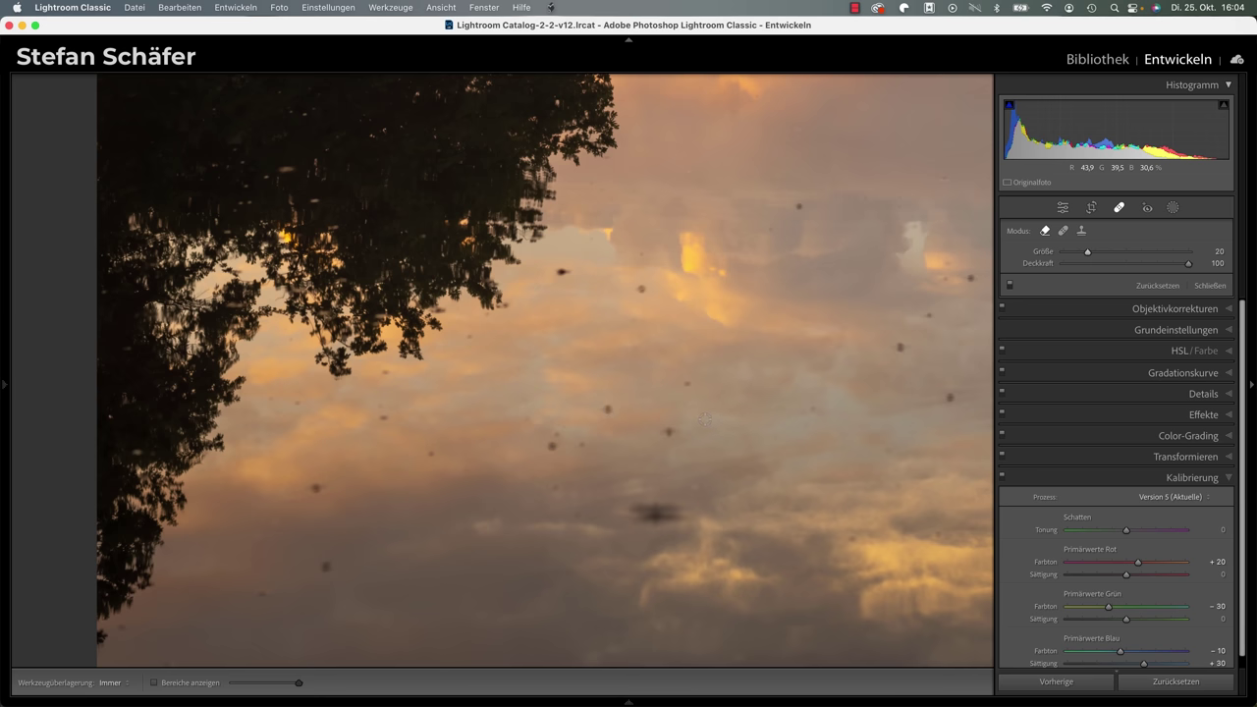
left_click(608, 410)
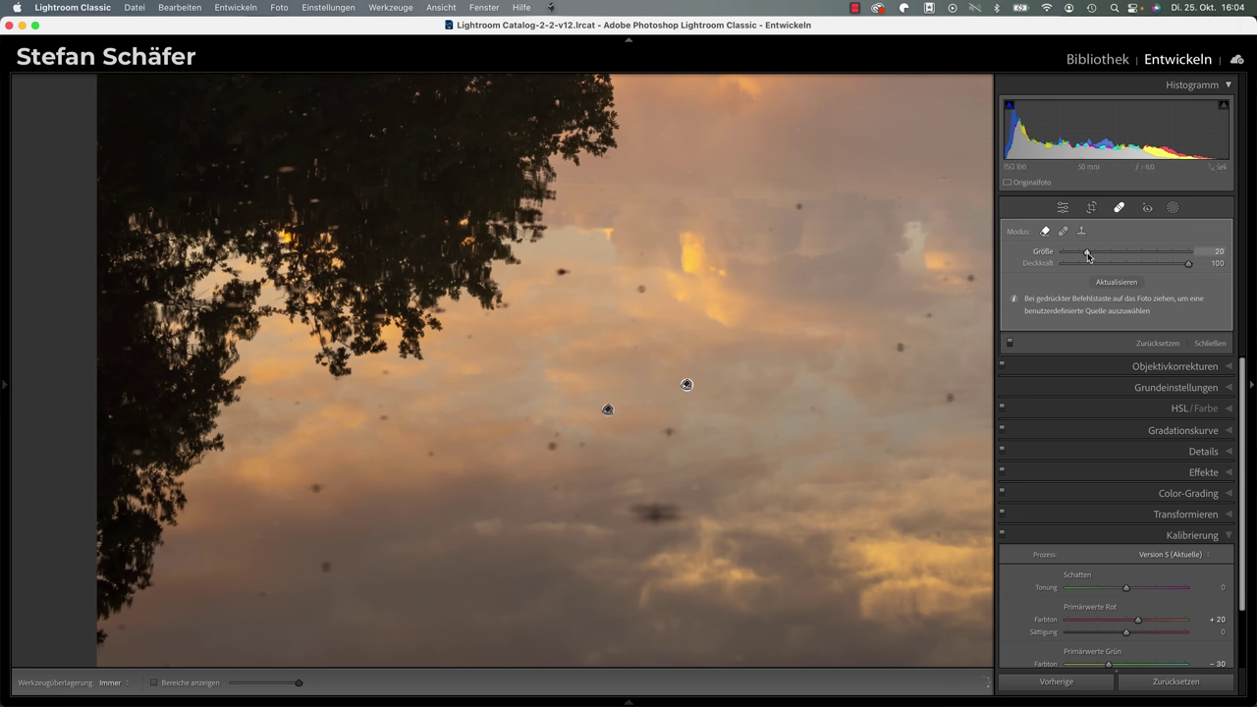
Step: Enlarge the spot brush to 27 and heal more specks across the water reflection
key("Up")
left_click_drag(1095, 257, 1095, 256)
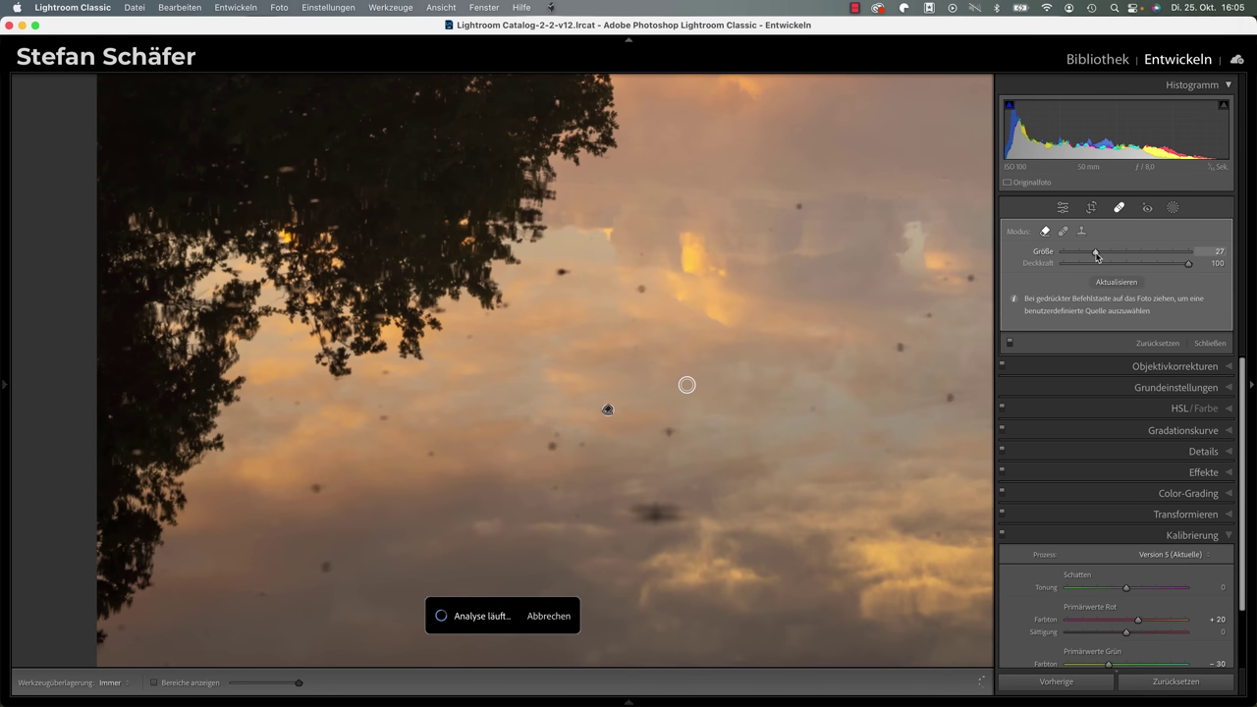
left_click(950, 397)
left_click(899, 347)
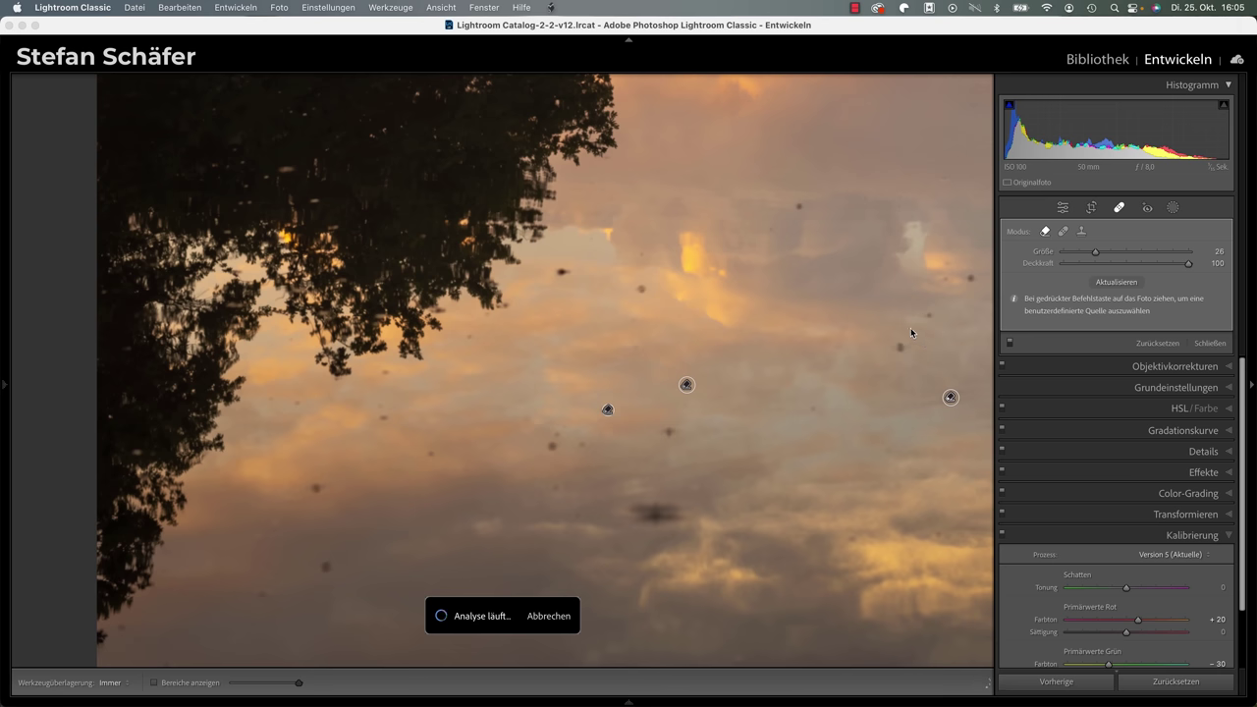
left_click(327, 567)
key("super+shift+z")
key("super+shift+z")
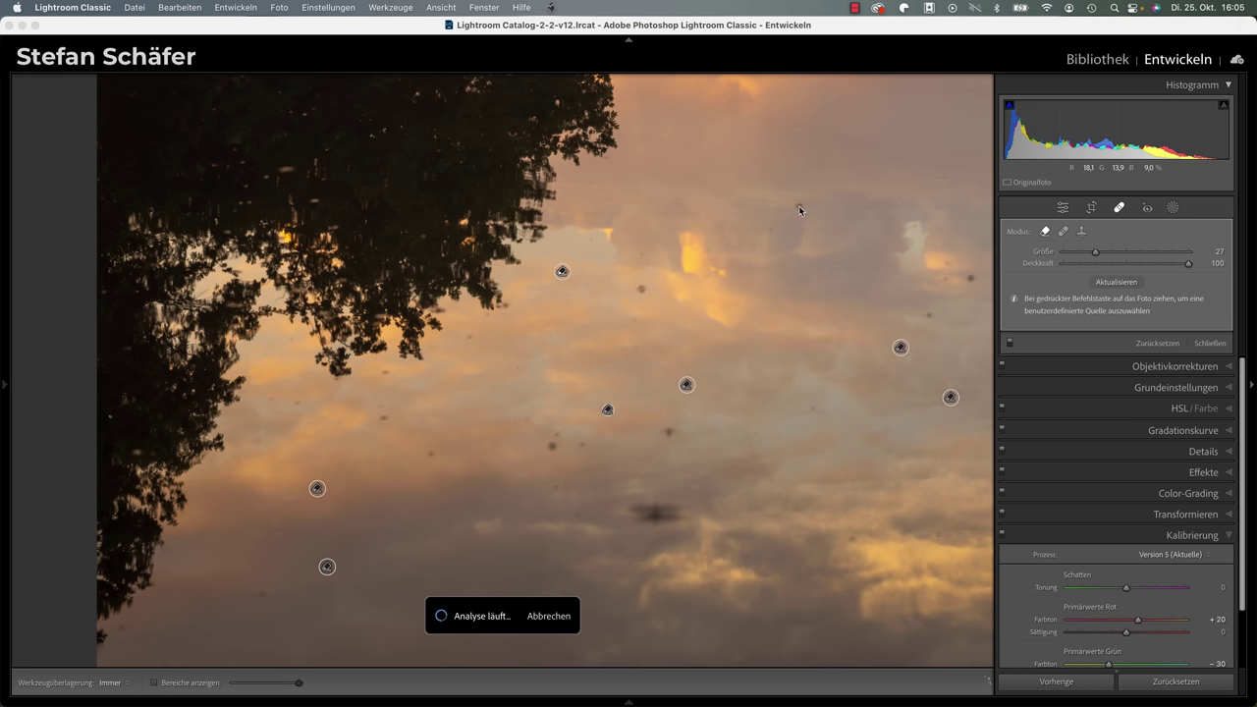
key("super+shift+z")
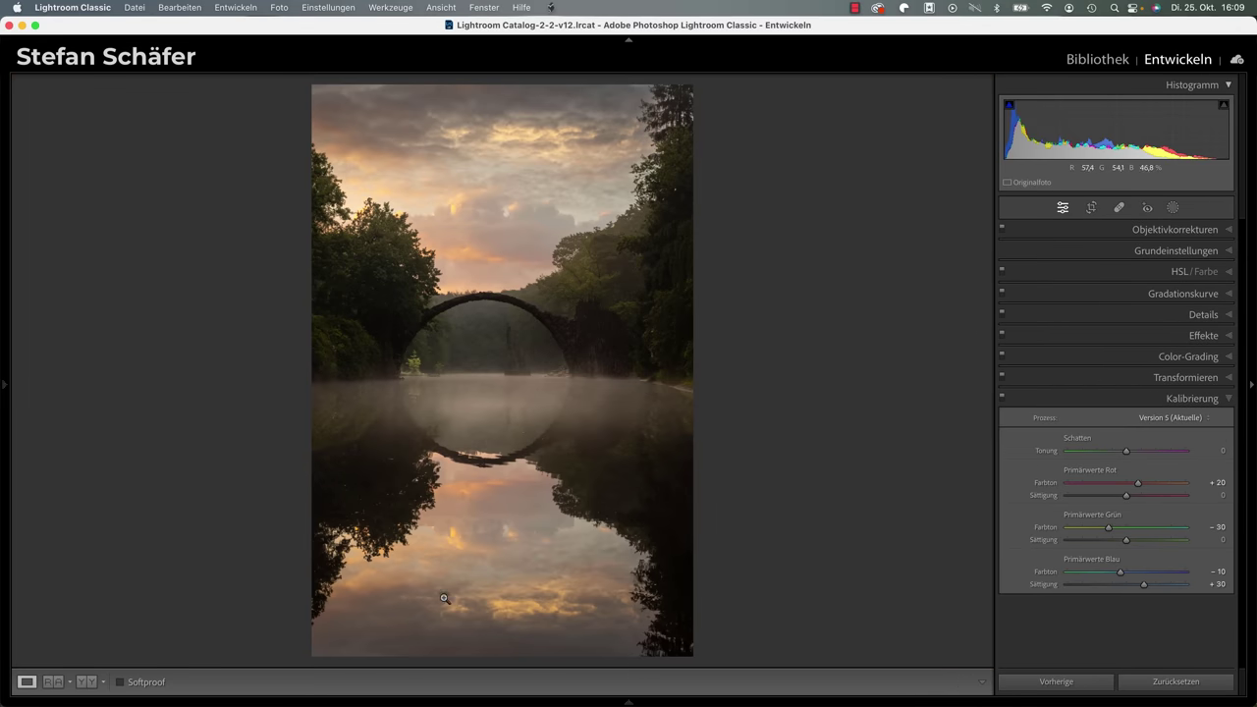
Step: Raise the spot brush to 43 and paint out the large dark blotch in the lower reflection
left_click(444, 597)
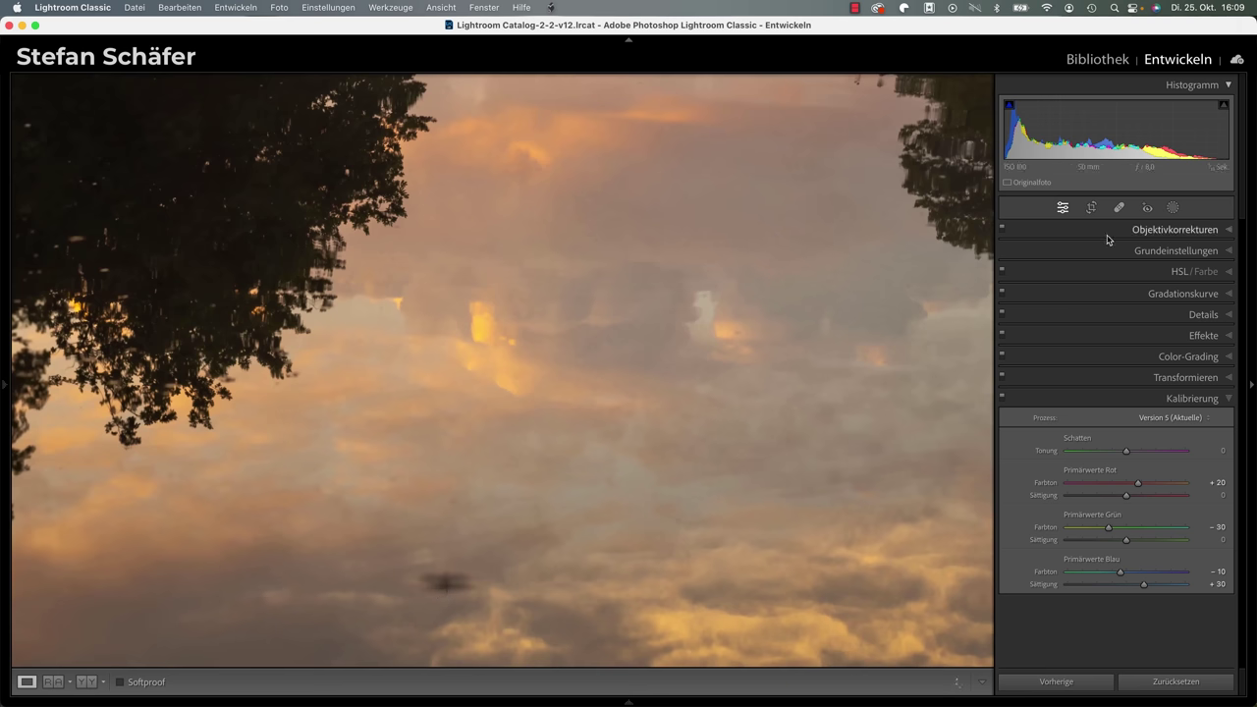
left_click(1118, 207)
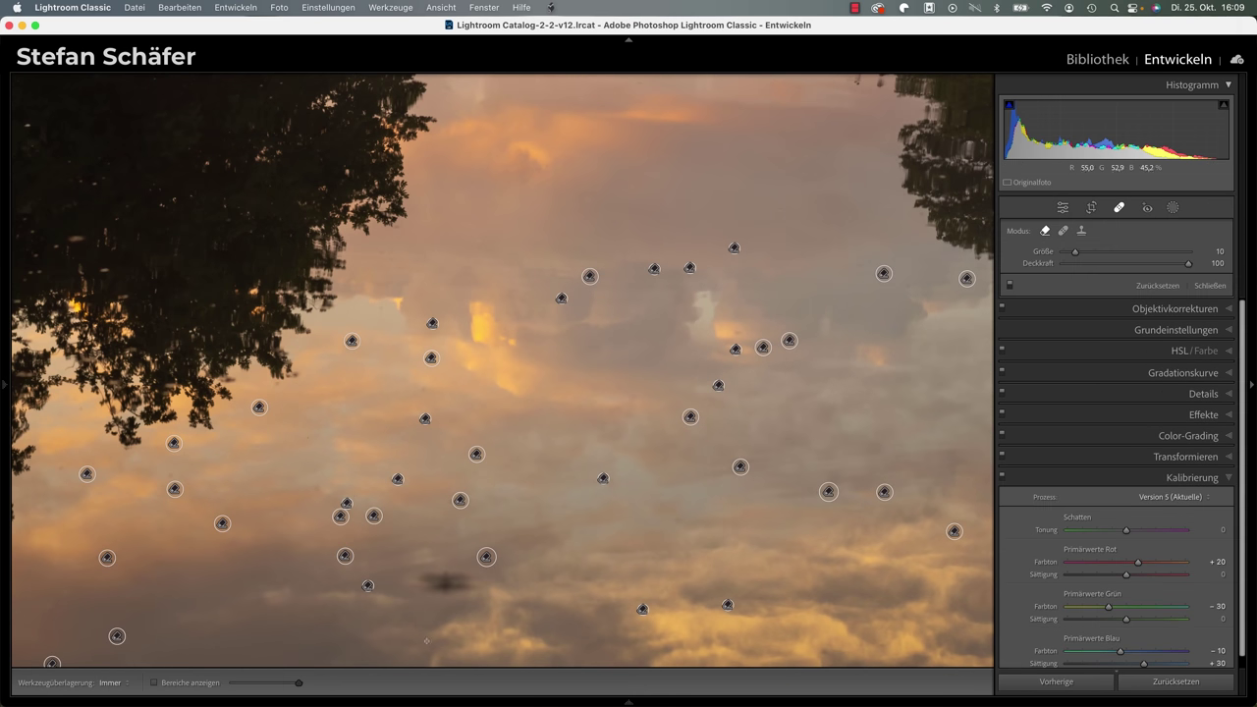
scroll(431, 583, "up", 5)
scroll(431, 583, "up", 2)
scroll(431, 583, "up", 1)
left_click_drag(437, 582, 460, 582)
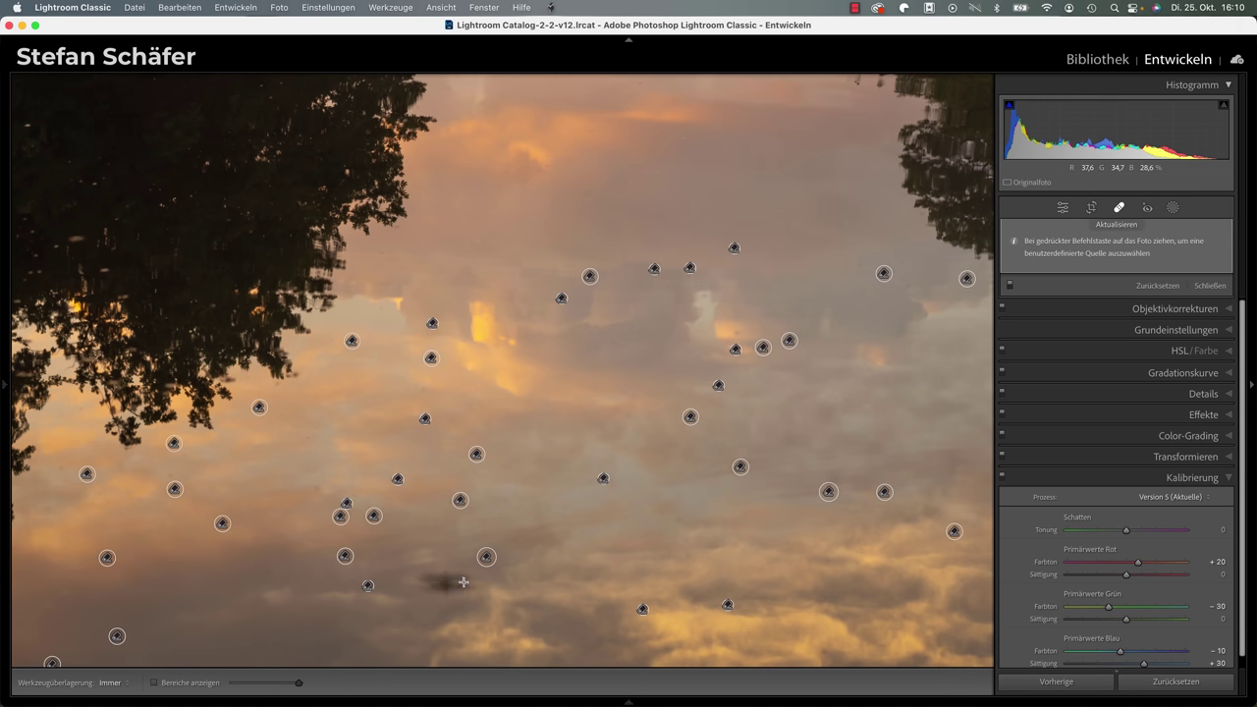
left_click_drag(460, 582, 429, 584)
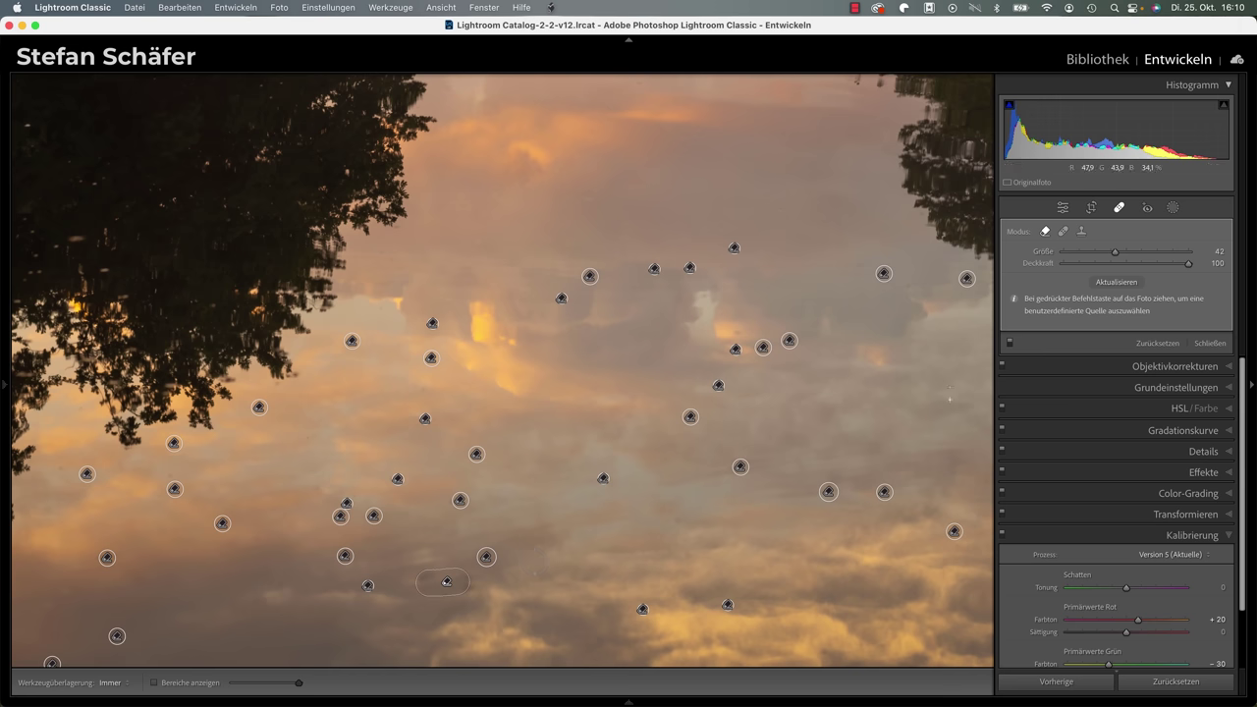
left_click(1118, 207)
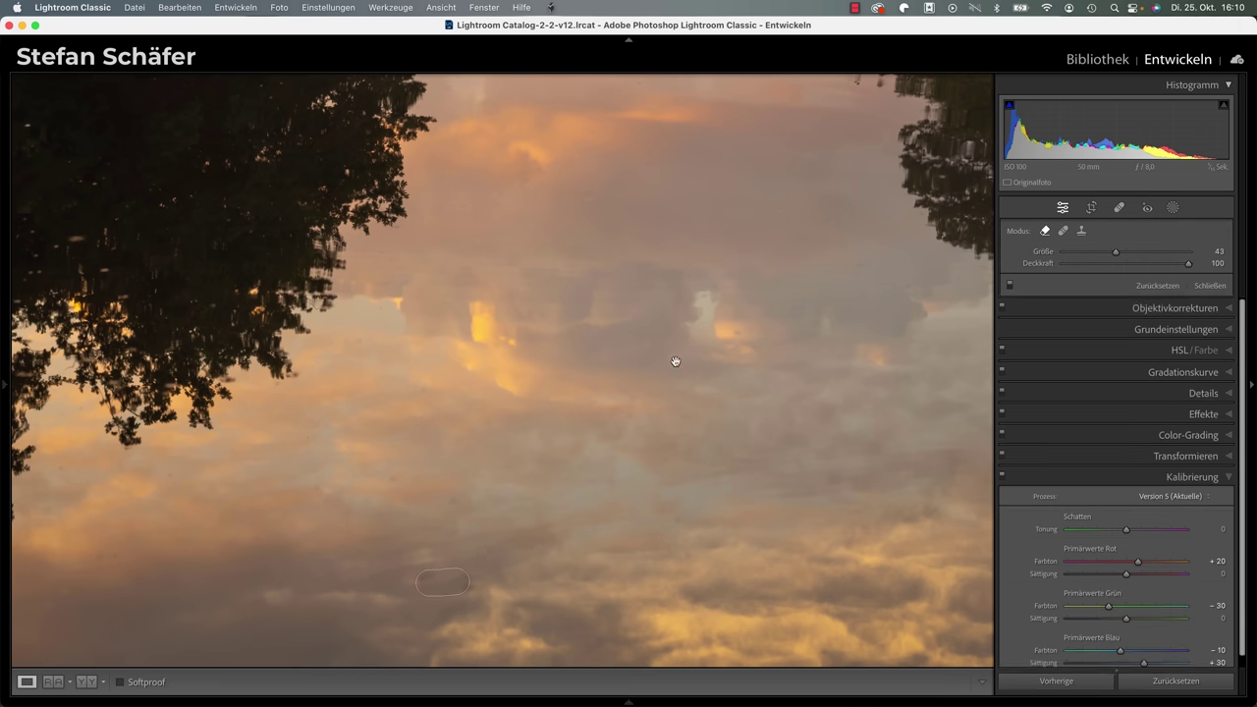
left_click(517, 458)
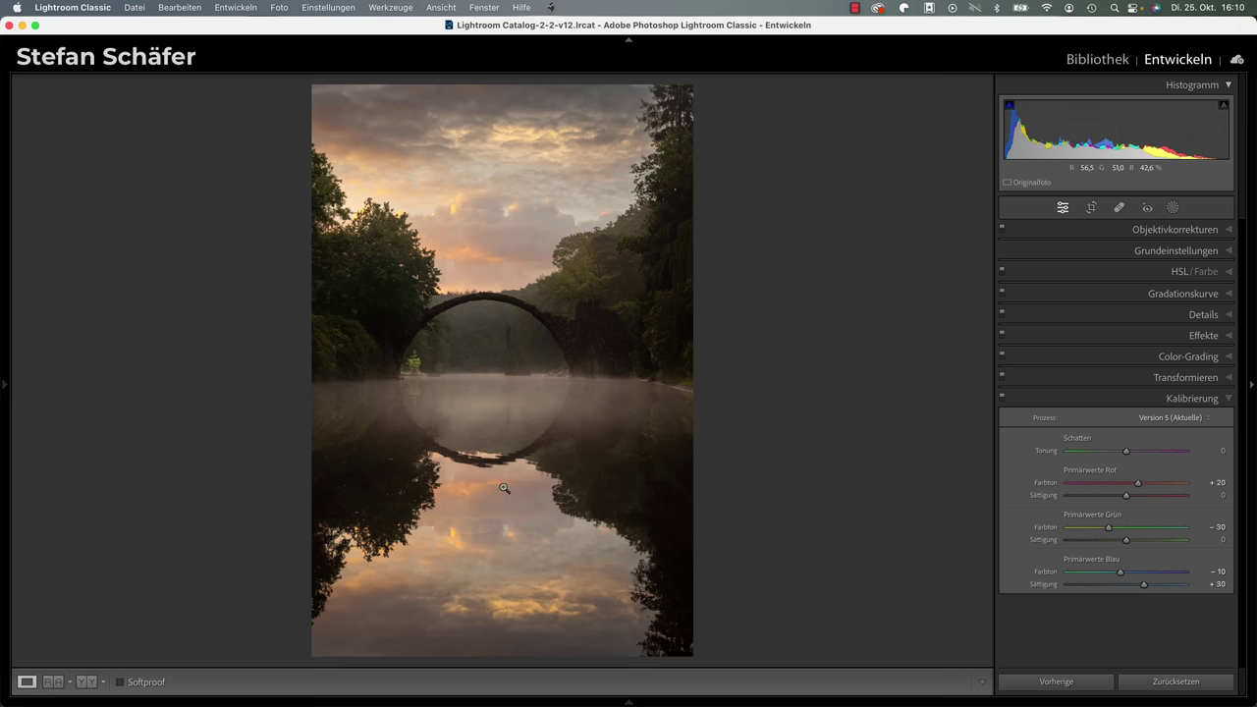
key("backslash")
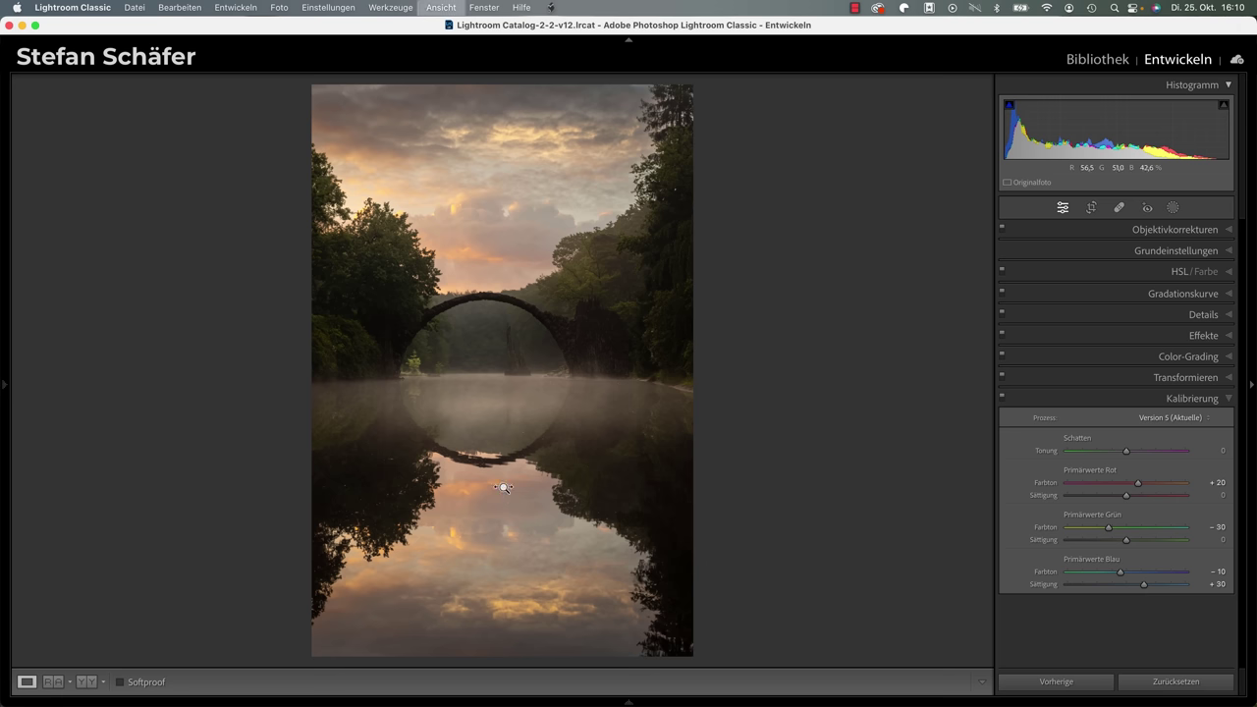
key("backslash")
key("backslash")
key("backslash")
key("backslash")
key("backslash")
key("backslash")
key("backslash")
key("backslash")
key("backslash")
key("backslash")
key("backslash")
key("backslash")
key("backslash")
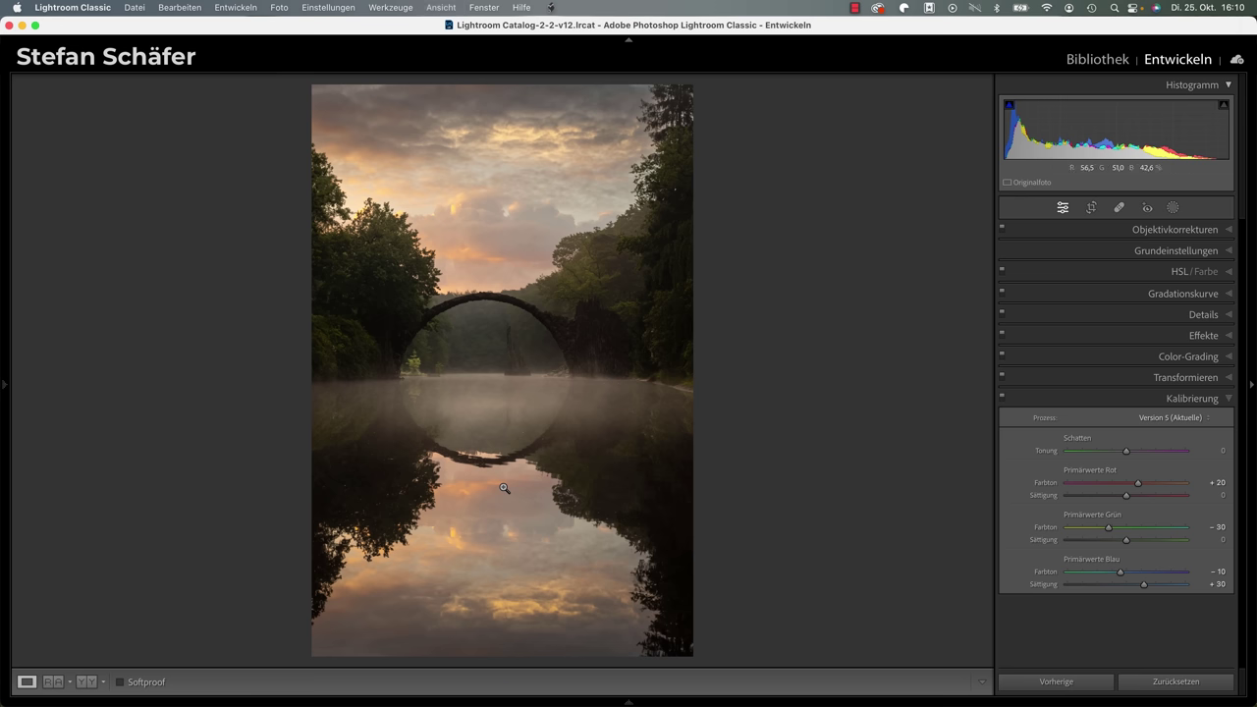
Step: Raise exposure to +0,40 and whites to +80, then compare before and after
left_click(1176, 251)
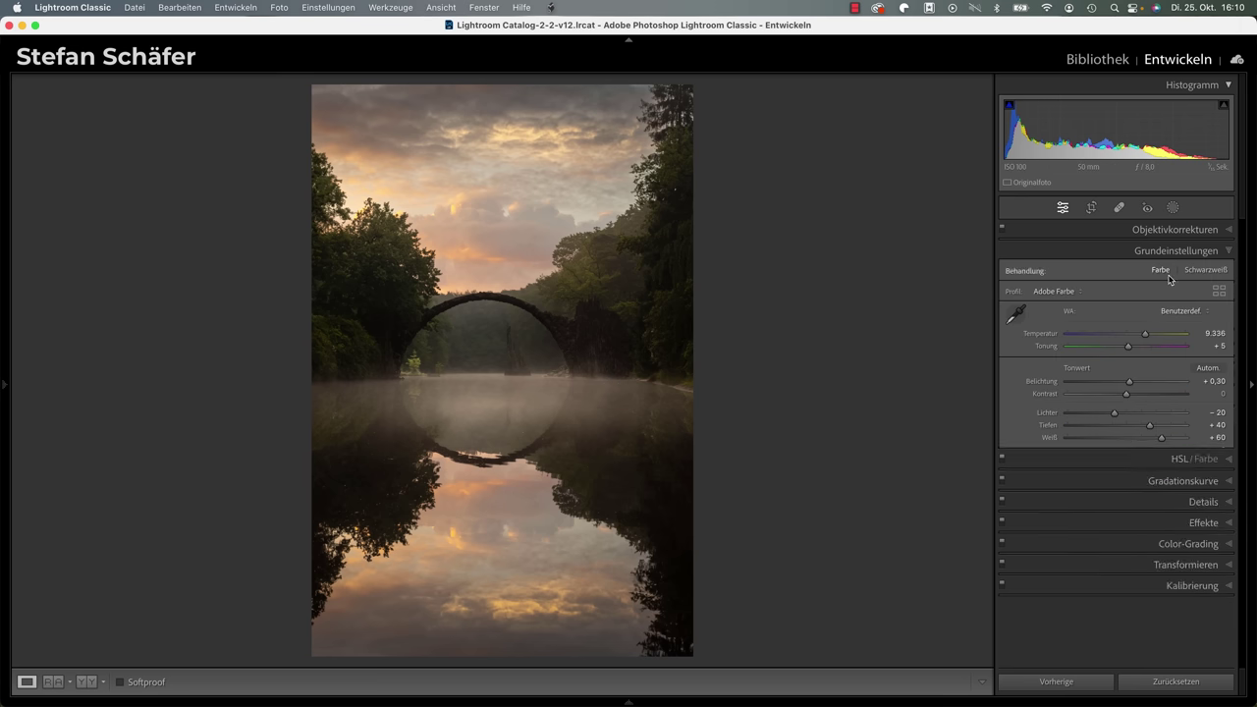
left_click_drag(1129, 382, 1132, 383)
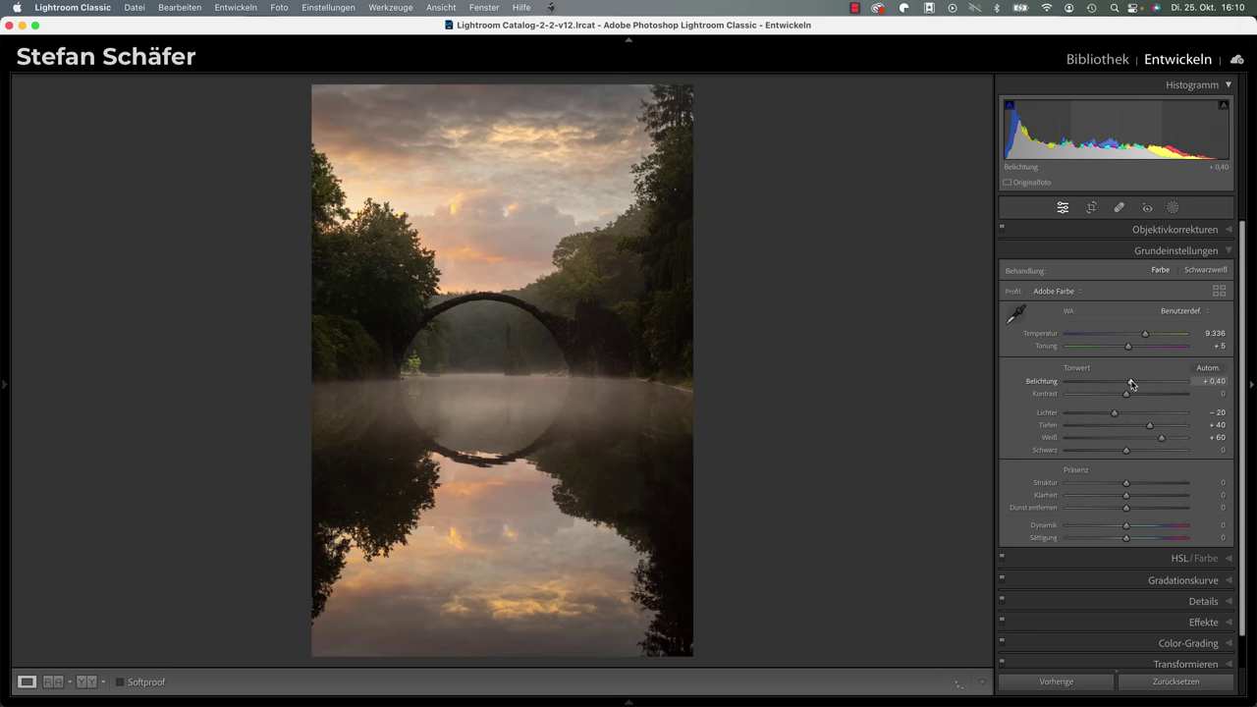
left_click_drag(1161, 439, 1168, 443)
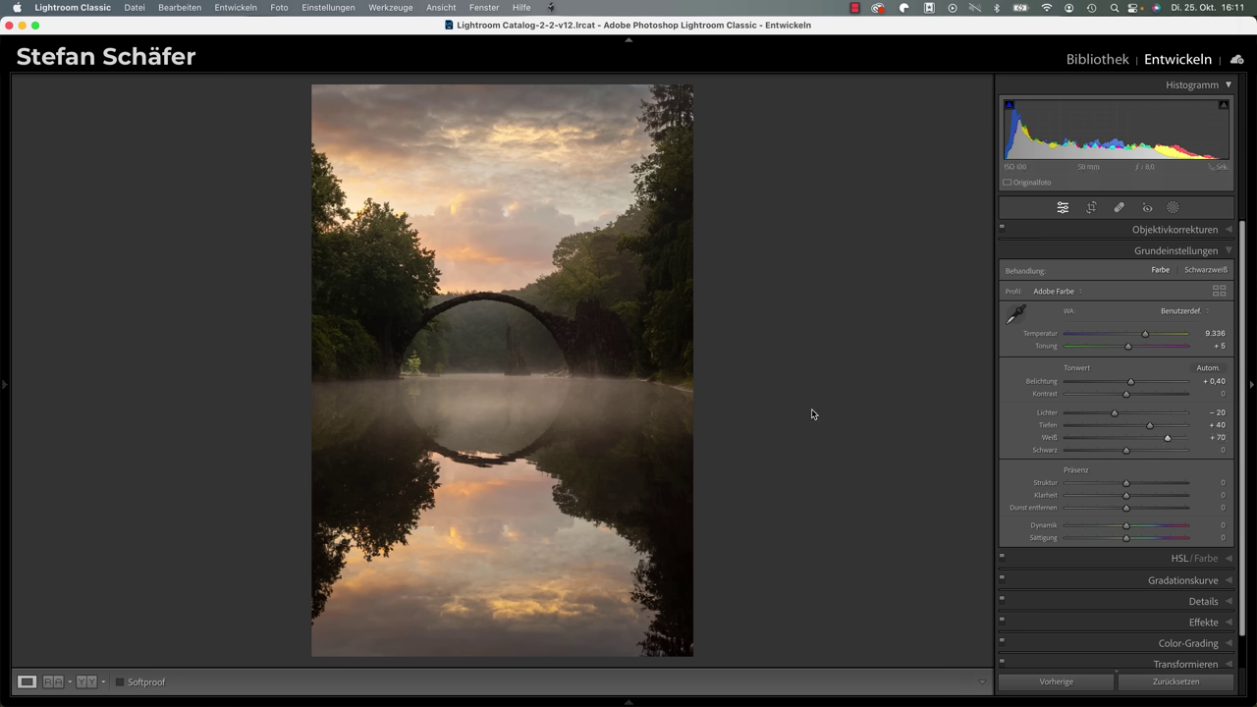
left_click_drag(1166, 442, 1175, 443)
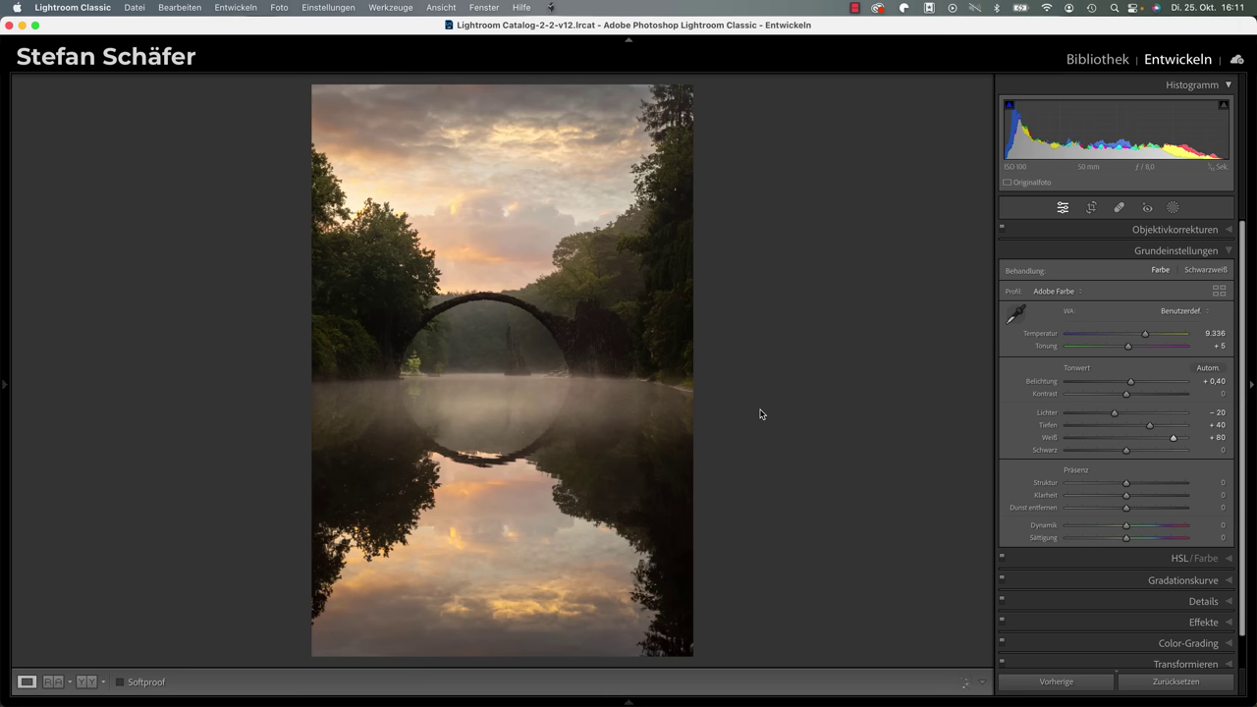
key("backslash")
key("backslash")
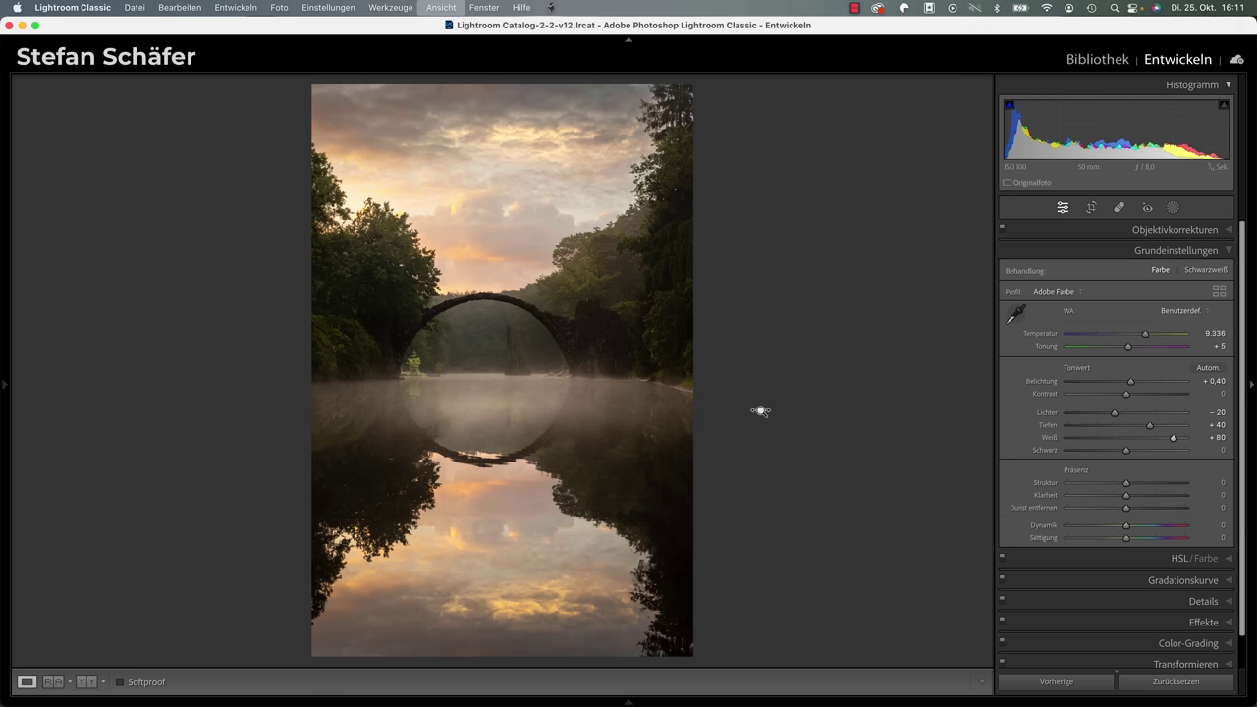
key("backslash")
key("backslash")
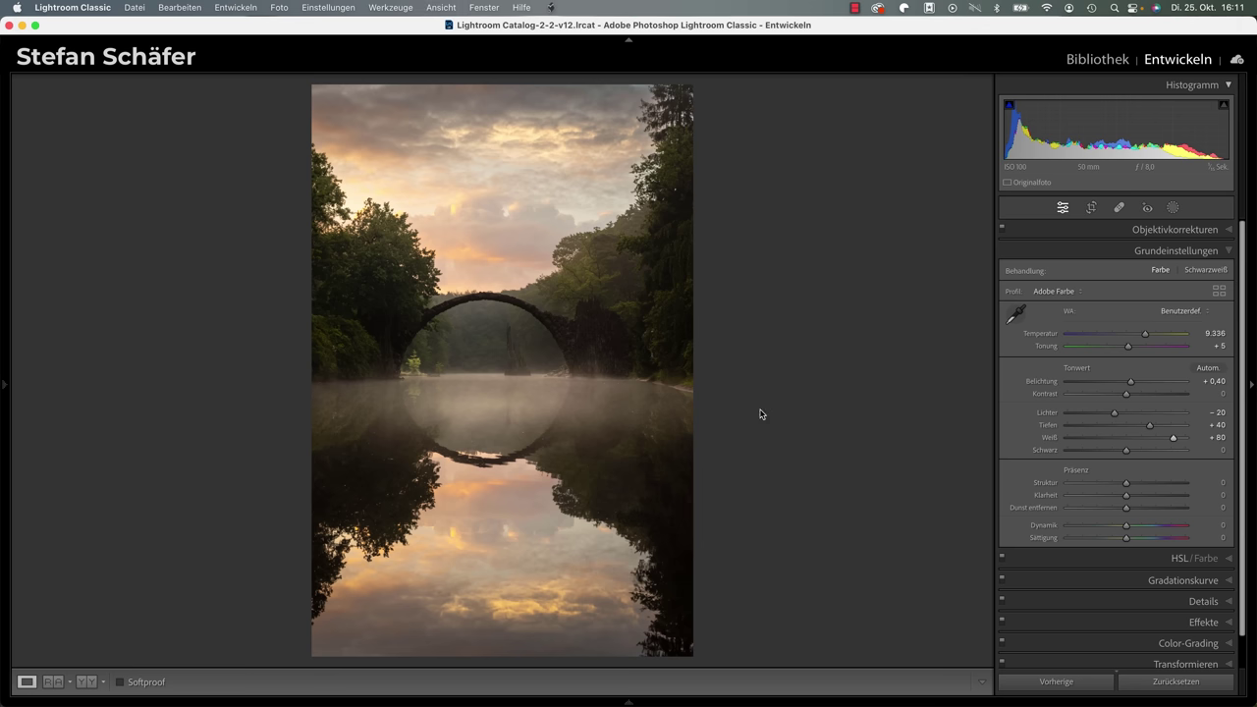